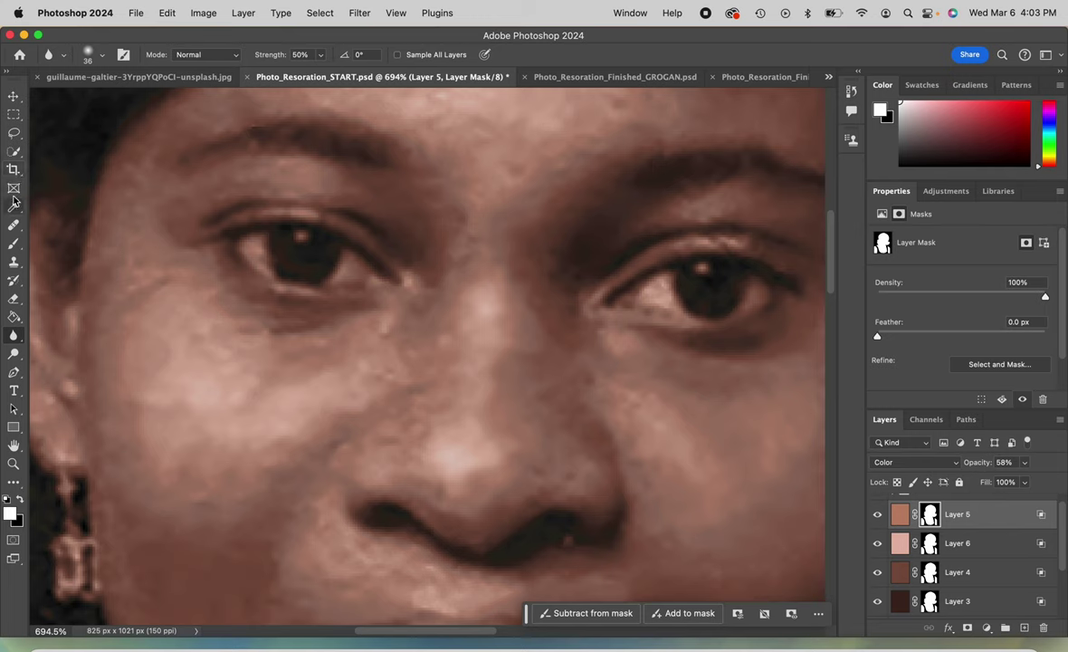
Set up the Brush tool with black as the foreground color and a 4 px brush size
left_click(13, 152)
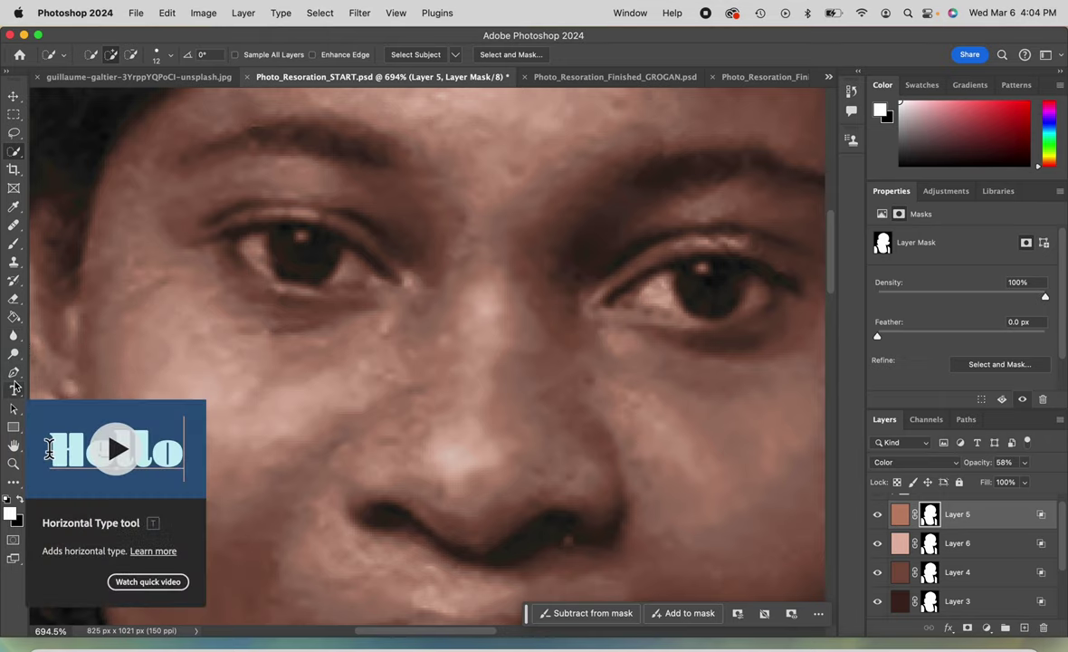
left_click(13, 243)
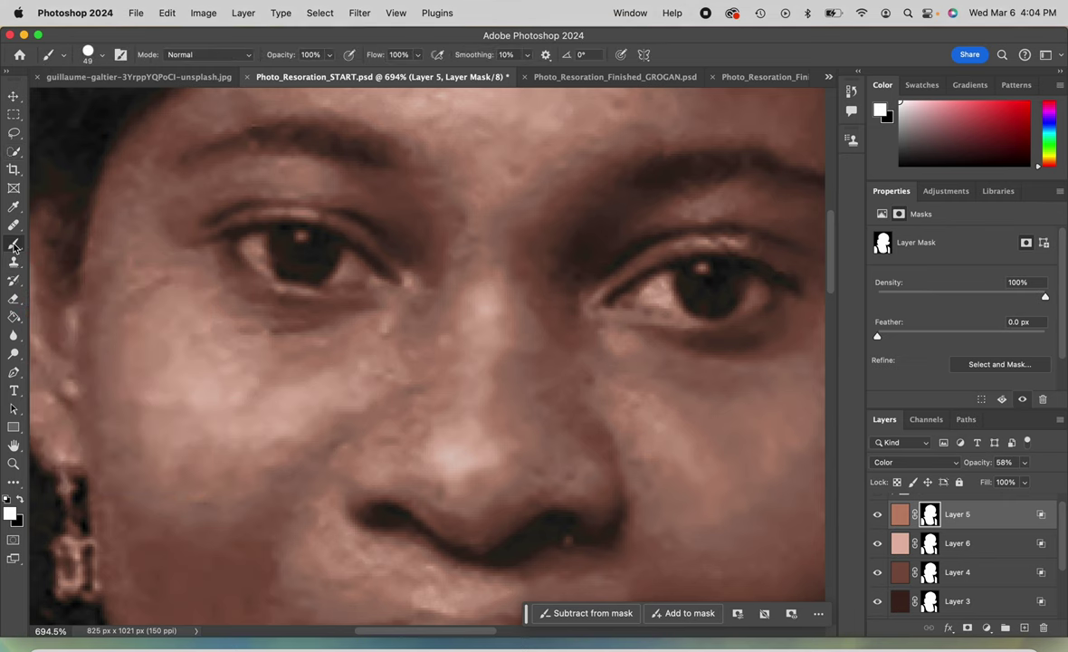
left_click(22, 500)
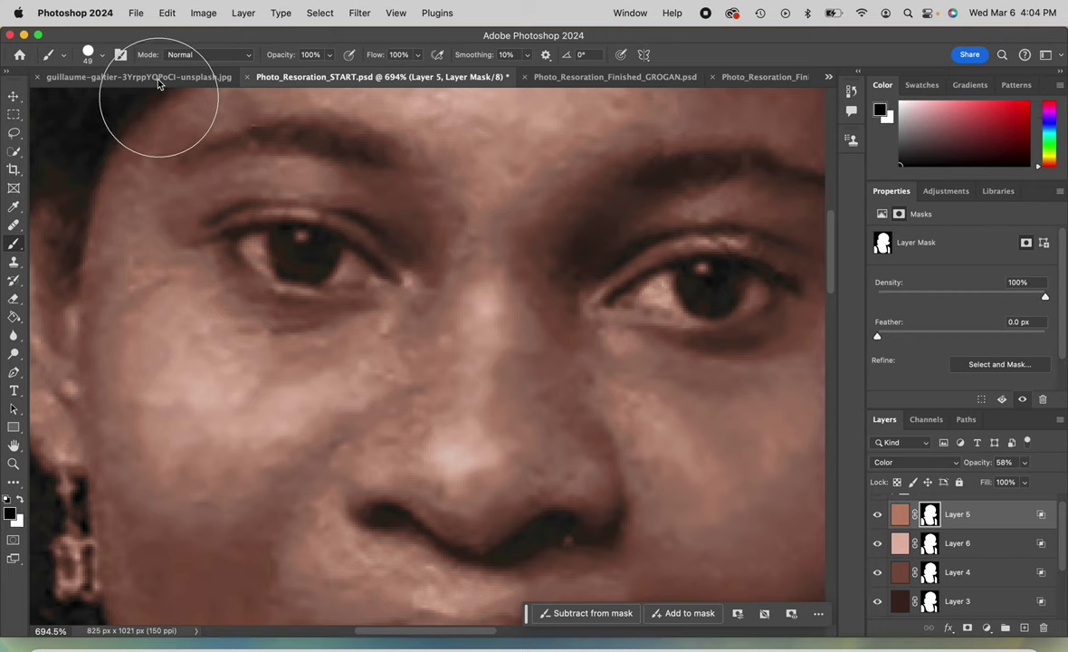
left_click(102, 55)
left_click_drag(99, 98, 92, 100)
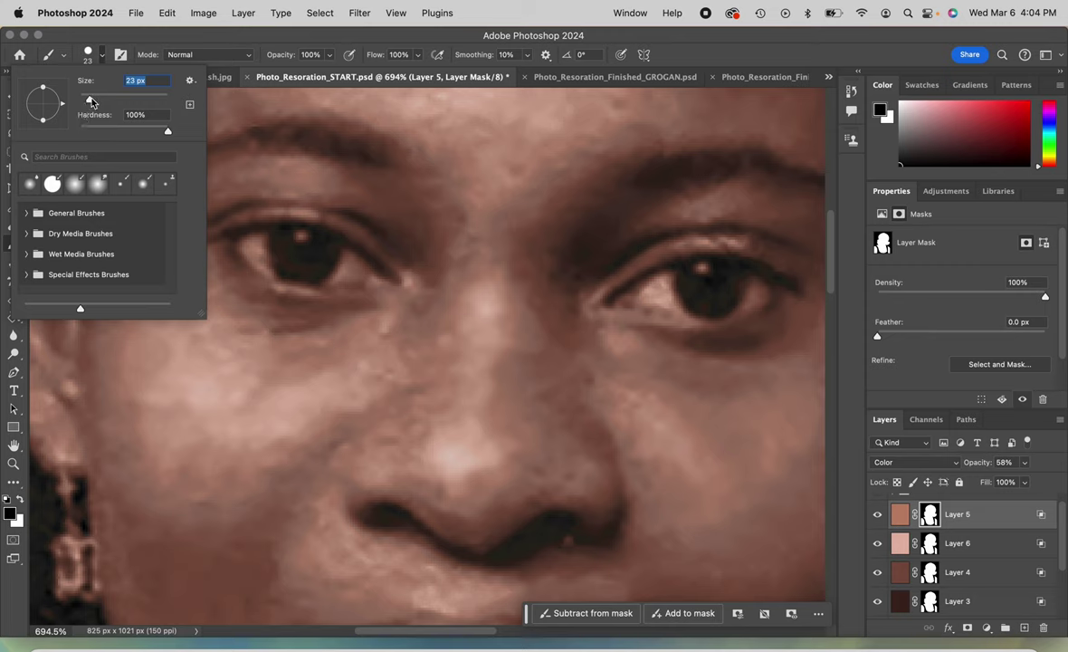
left_click_drag(86, 98, 82, 100)
left_click(100, 56)
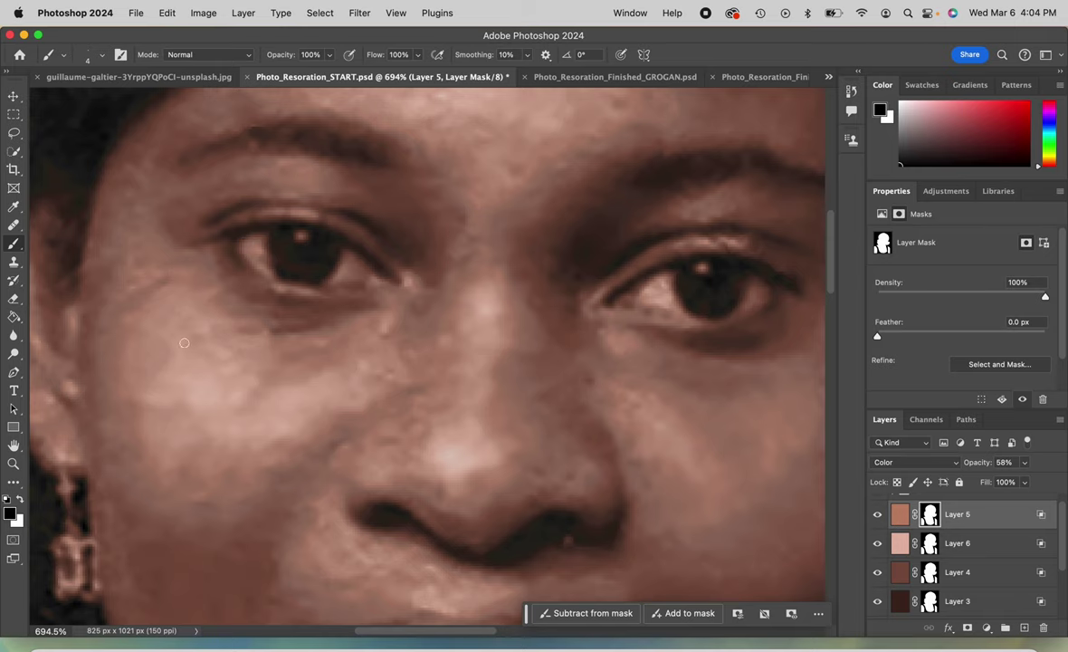
Hide Layers 6, 4 and 3 and paint black over the whites of both eyes on Layer 5's mask
left_click_drag(877, 542, 877, 601)
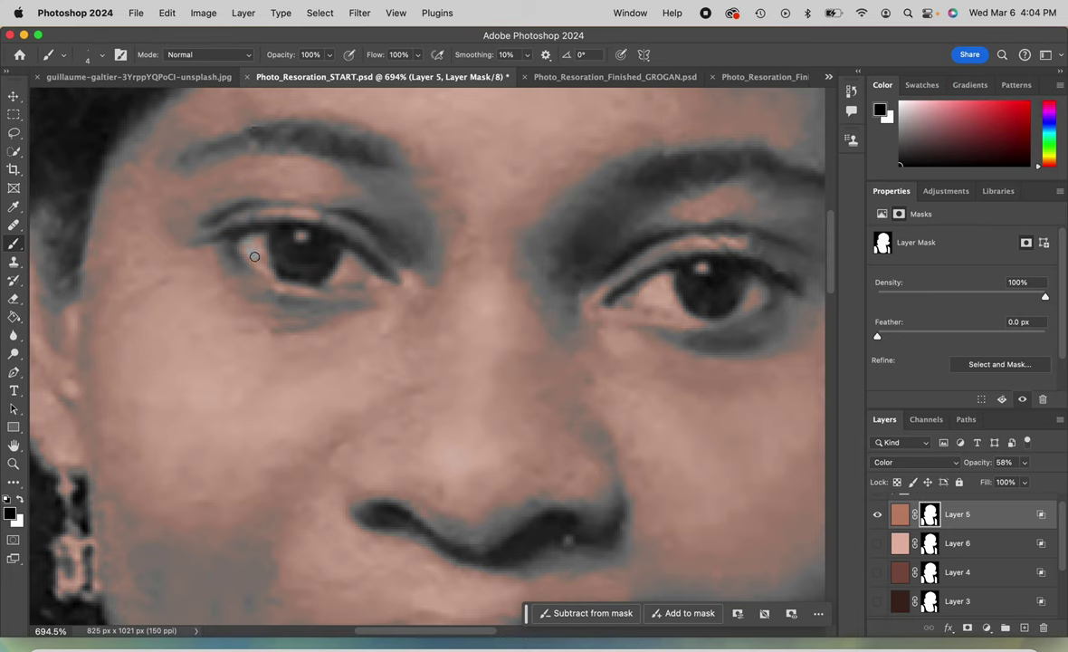
left_click_drag(243, 244, 258, 266)
mouse_move(263, 257)
left_mouse_down()
mouse_move(239, 228)
mouse_move(264, 266)
left_mouse_up()
mouse_move(627, 301)
left_mouse_down()
mouse_move(667, 274)
mouse_move(634, 302)
mouse_move(682, 310)
mouse_move(671, 277)
mouse_move(651, 293)
mouse_move(666, 299)
mouse_move(627, 291)
left_mouse_up()
Check the masked eyes on the whole portrait and show Layers 6, 4 and 3 again
scroll(393, 290, "down", 6)
scroll(393, 290, "down", 4)
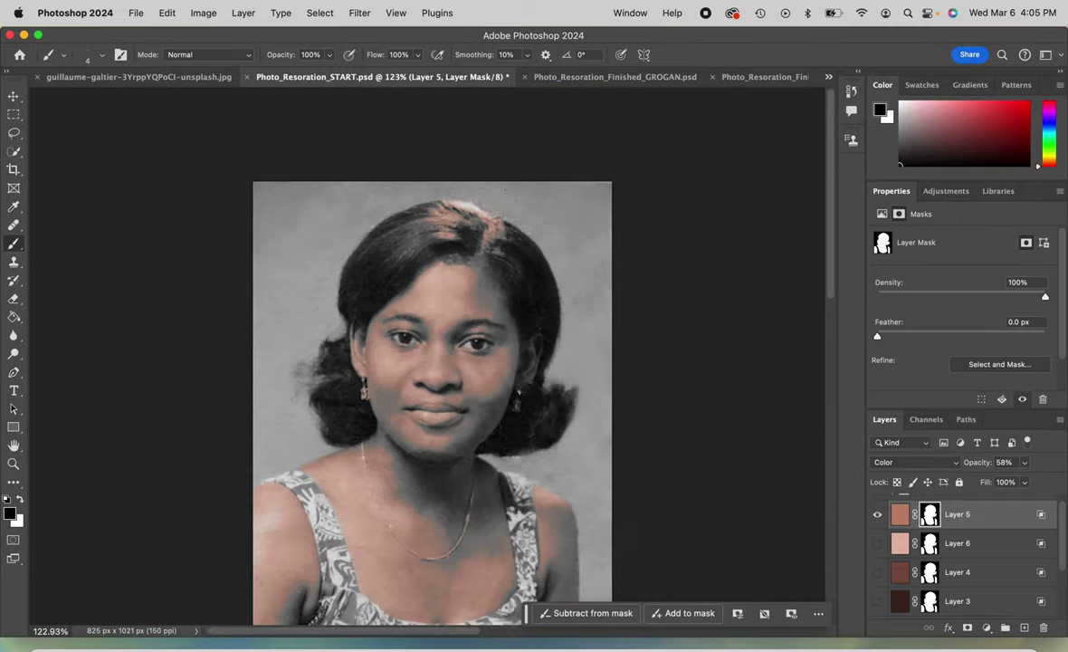
scroll(390, 293, "up", 1)
scroll(390, 293, "down", 1)
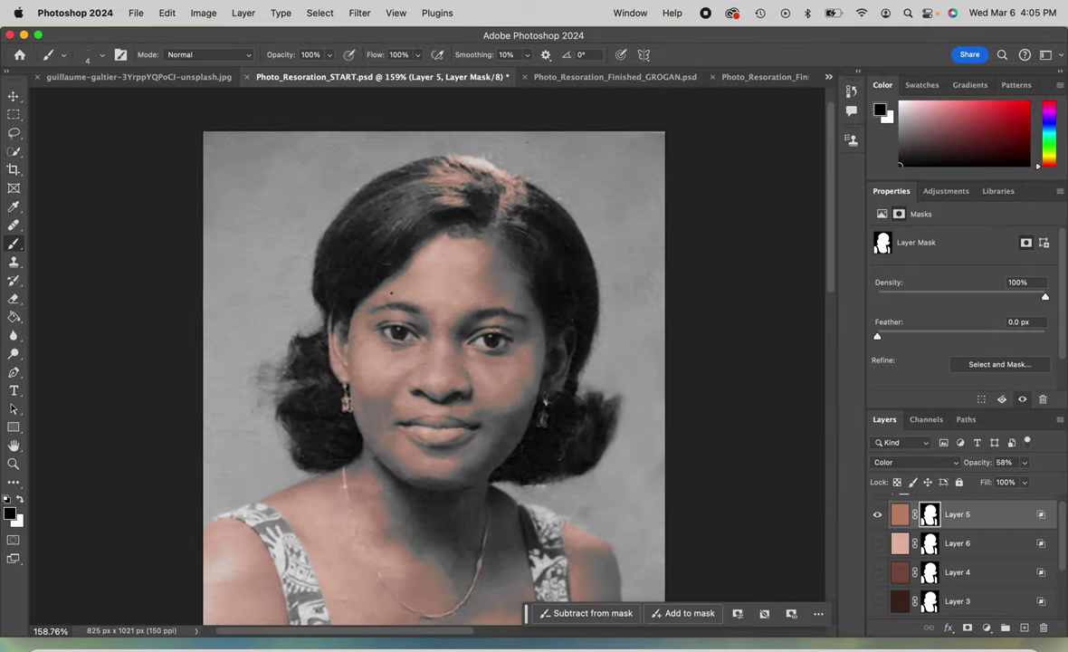
scroll(391, 293, "up", 2)
scroll(435, 291, "up", 2)
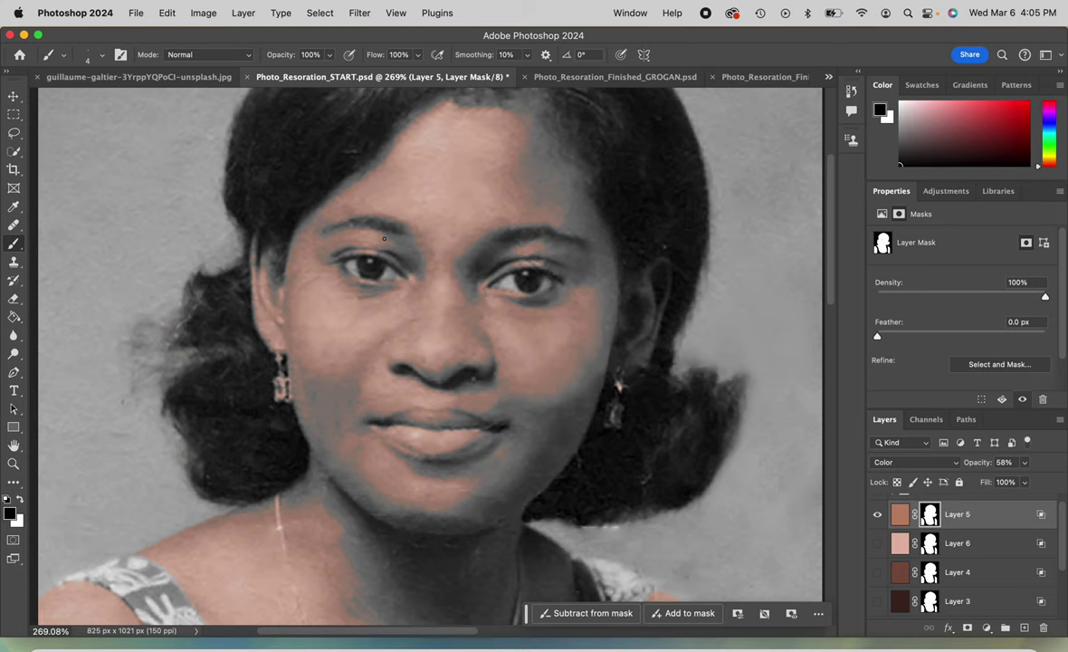
scroll(464, 418, "up", 2)
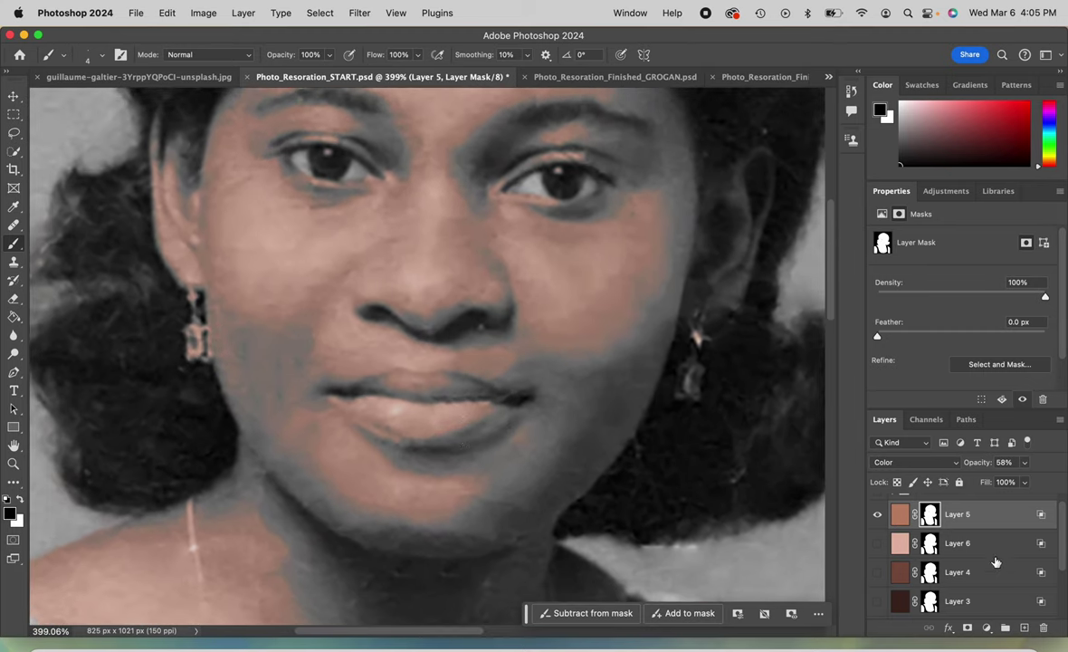
left_click(877, 544)
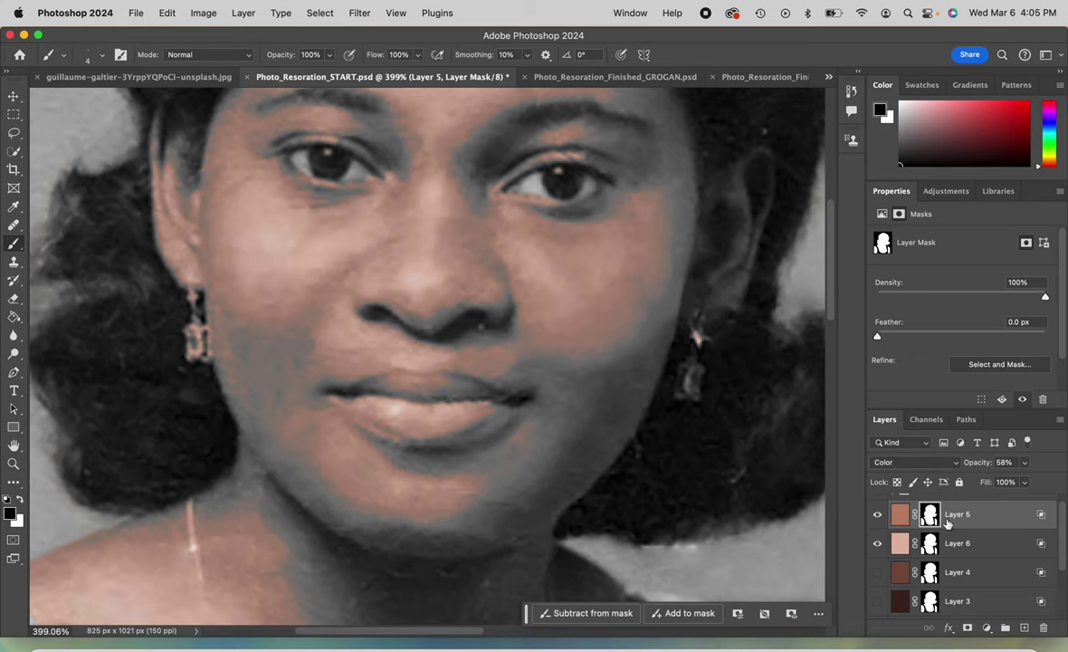
left_click_drag(877, 572, 877, 612)
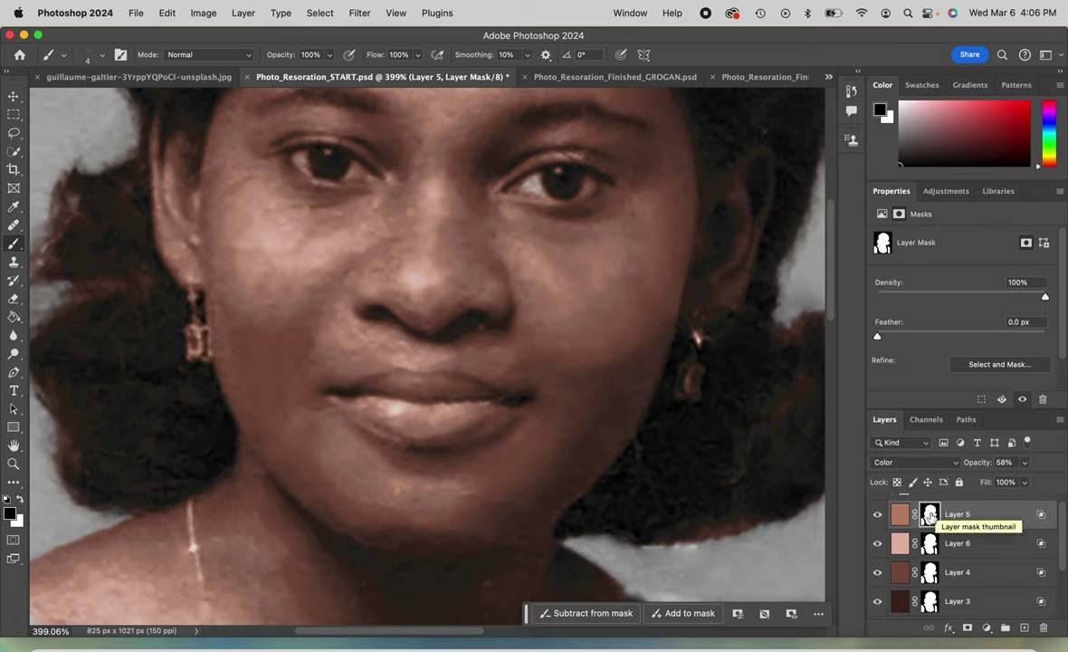
Copy Layer 5's mask onto Layers 6, 4 and 3, replacing their existing masks
scroll(930, 518, "up", 1)
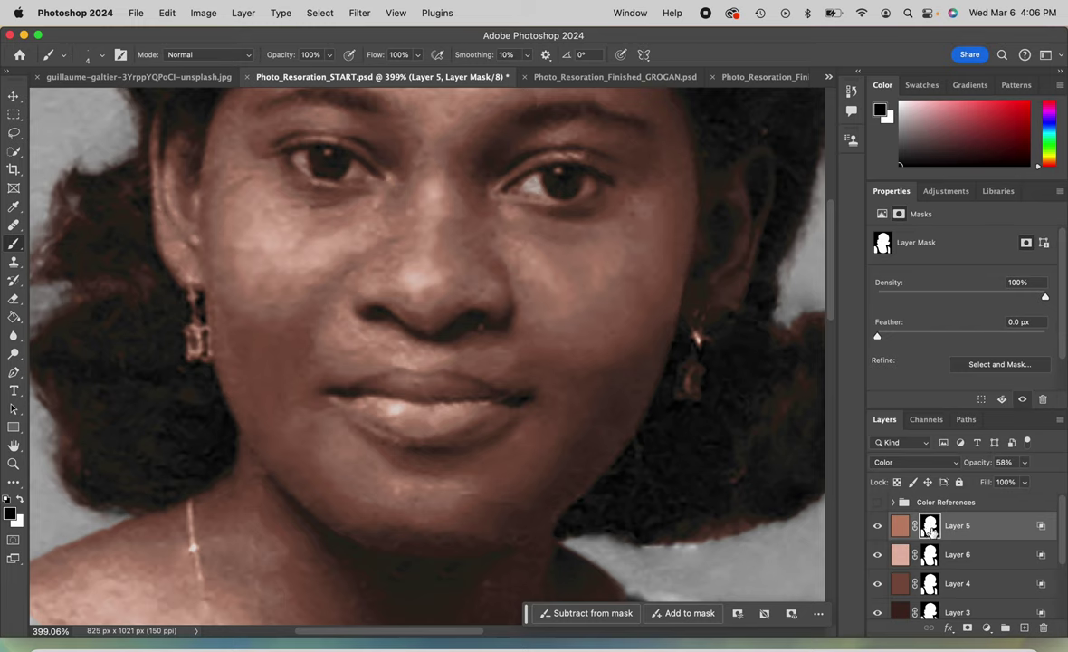
left_click_drag(933, 531, 931, 560)
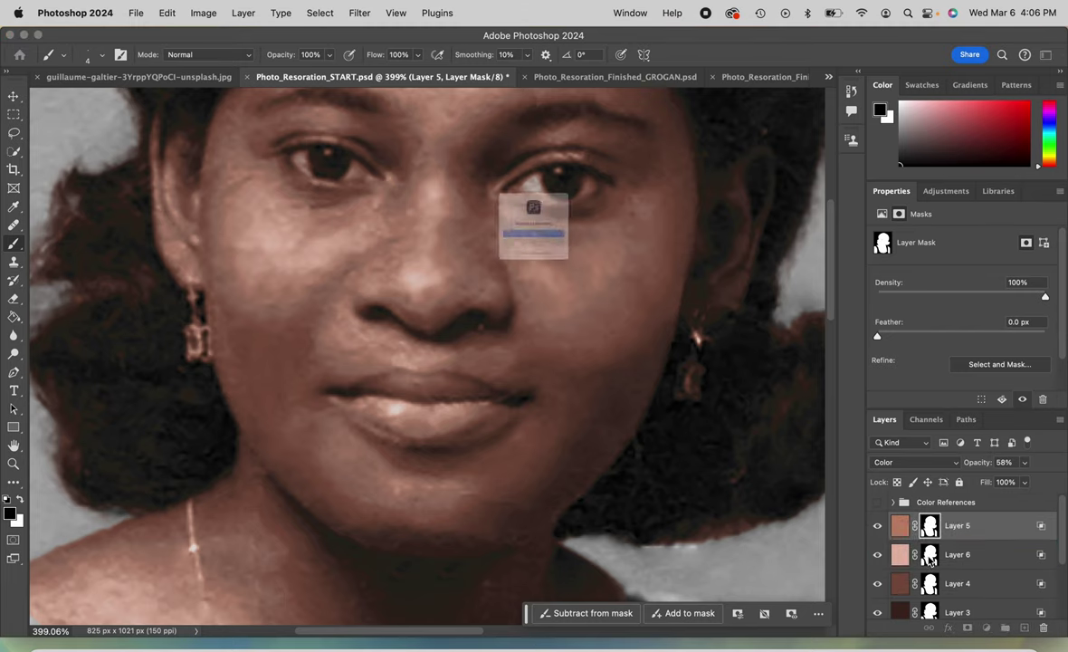
left_click(525, 237)
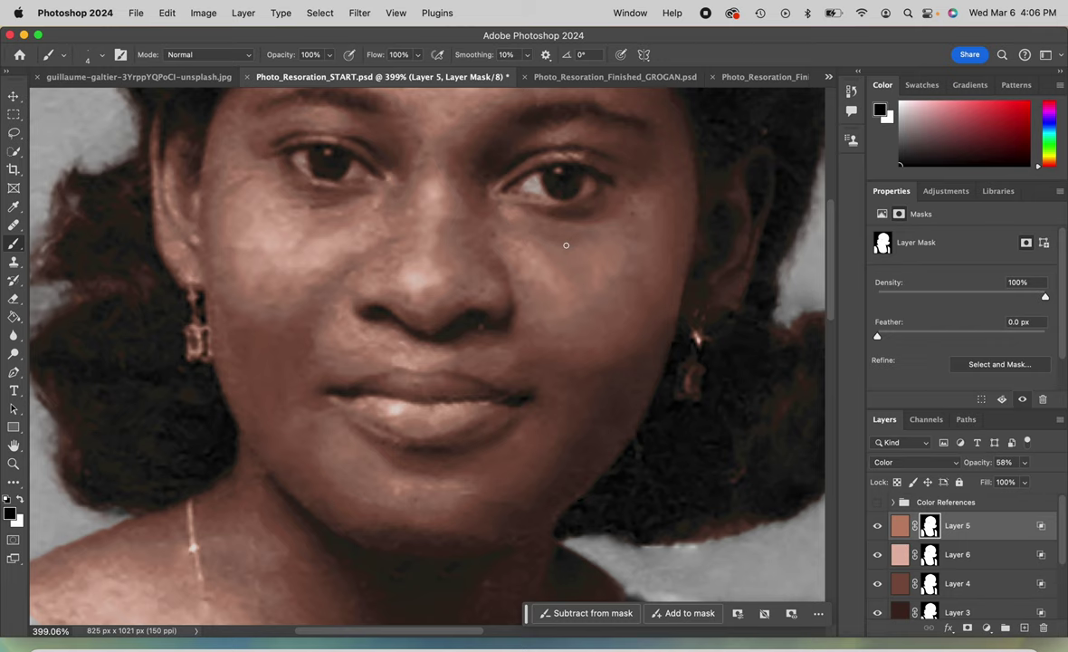
left_click_drag(931, 559, 930, 583)
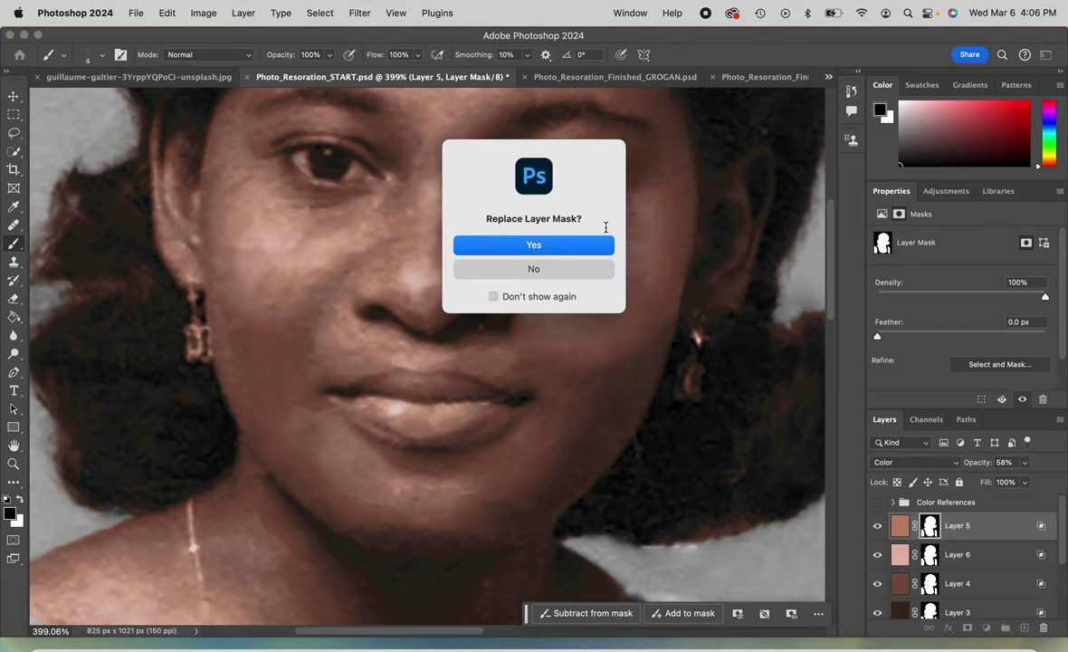
left_click(582, 246)
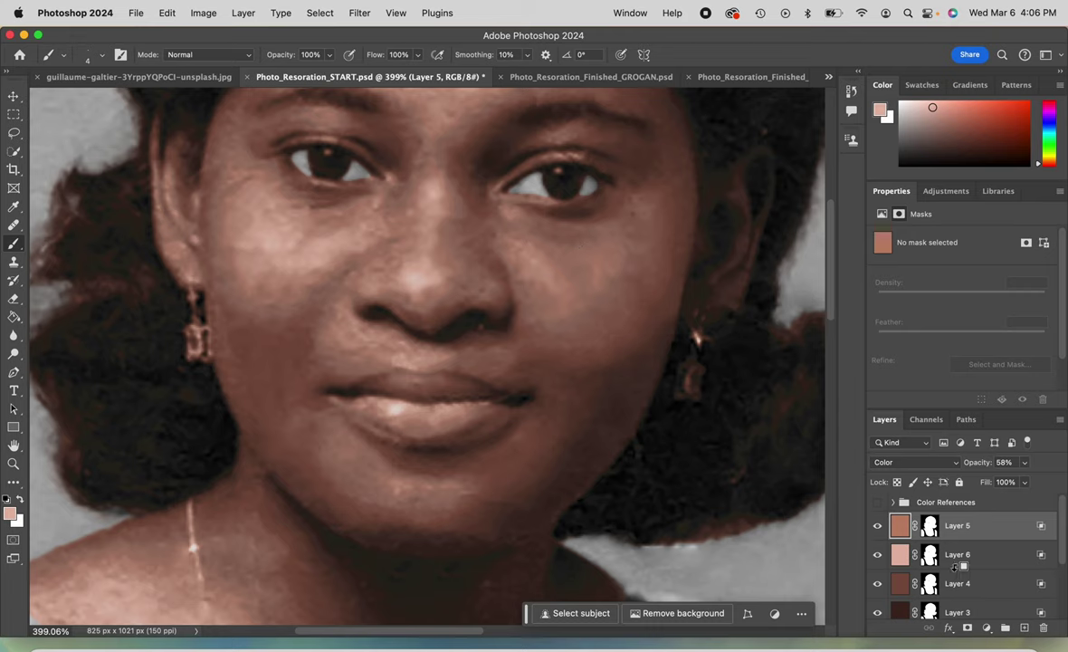
left_click_drag(930, 583, 938, 612)
left_click(561, 247)
Paint black over both earrings on Layer 4's mask to remove the skin color from them
scroll(513, 381, "down", 5)
scroll(501, 399, "up", 2)
scroll(501, 399, "up", 1)
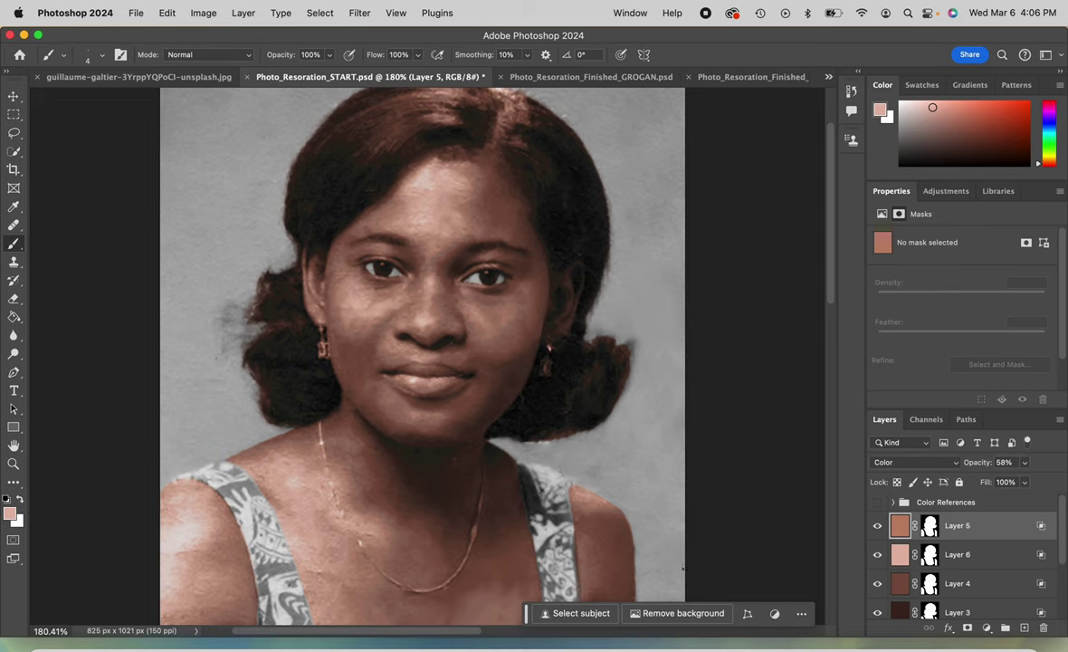
scroll(902, 588, "down", 1)
left_click(902, 589)
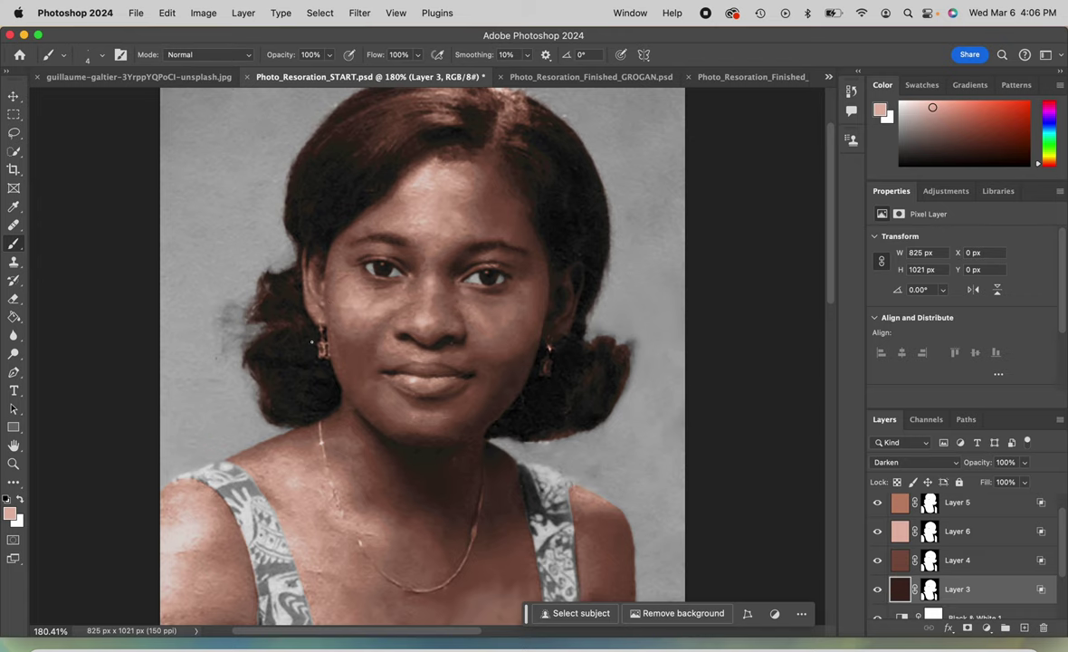
scroll(311, 347, "up", 5)
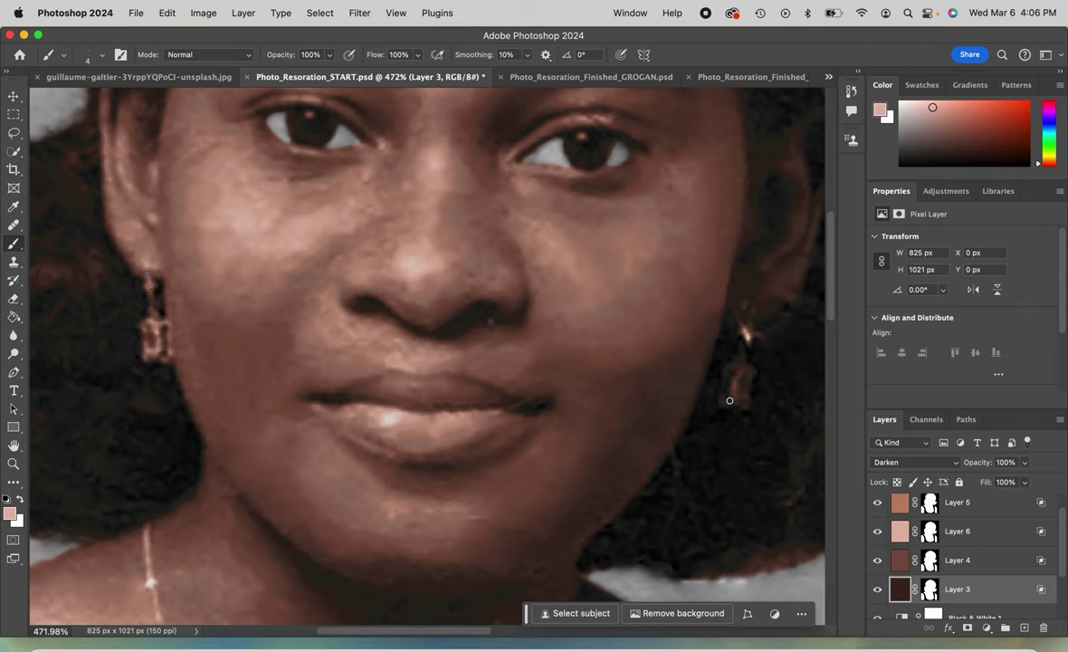
left_click(929, 559)
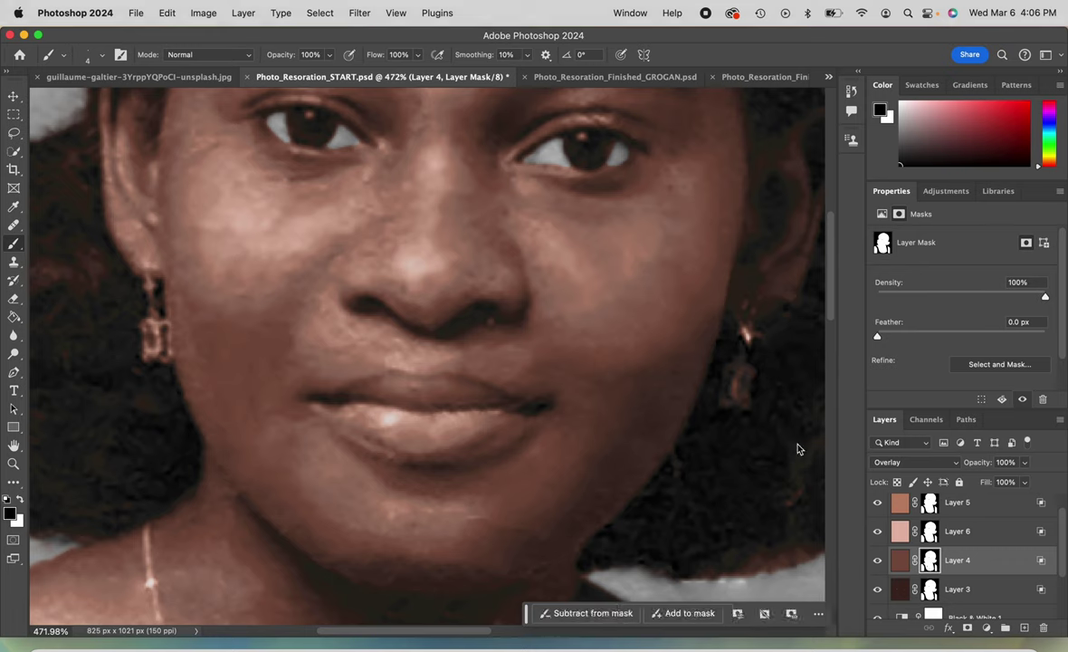
left_click_drag(734, 394, 749, 374)
left_click_drag(741, 404, 730, 400)
mouse_move(155, 325)
left_mouse_down()
mouse_move(145, 326)
mouse_move(156, 334)
mouse_move(152, 310)
mouse_move(162, 332)
left_mouse_up()
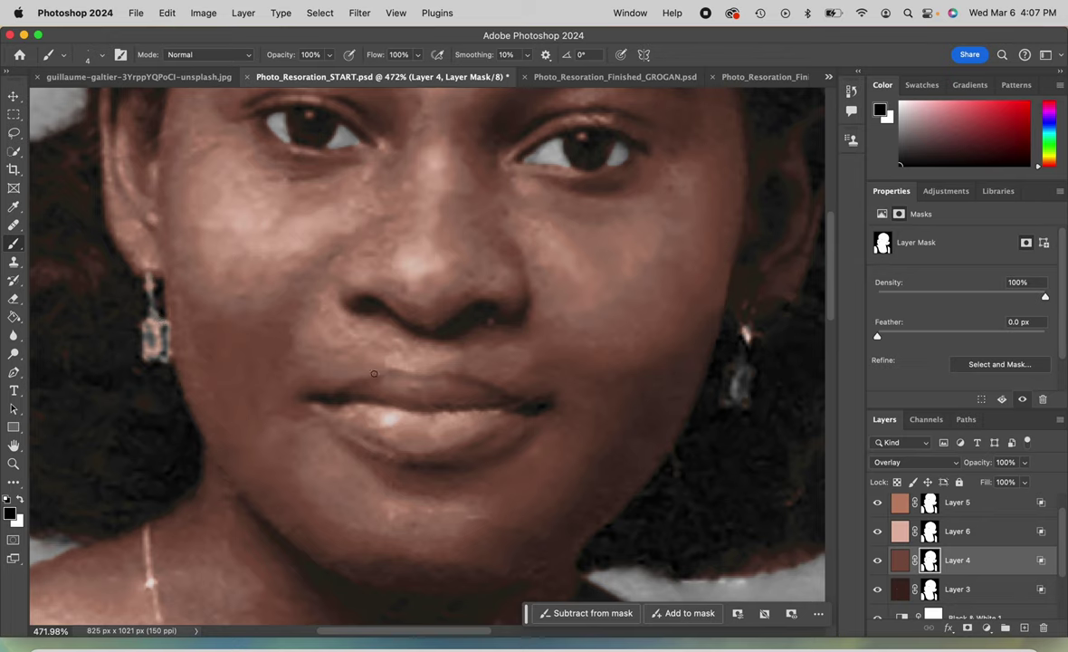
Select the lips on the Retouching layer with the Quick Selection tool
scroll(448, 409, "down", 10)
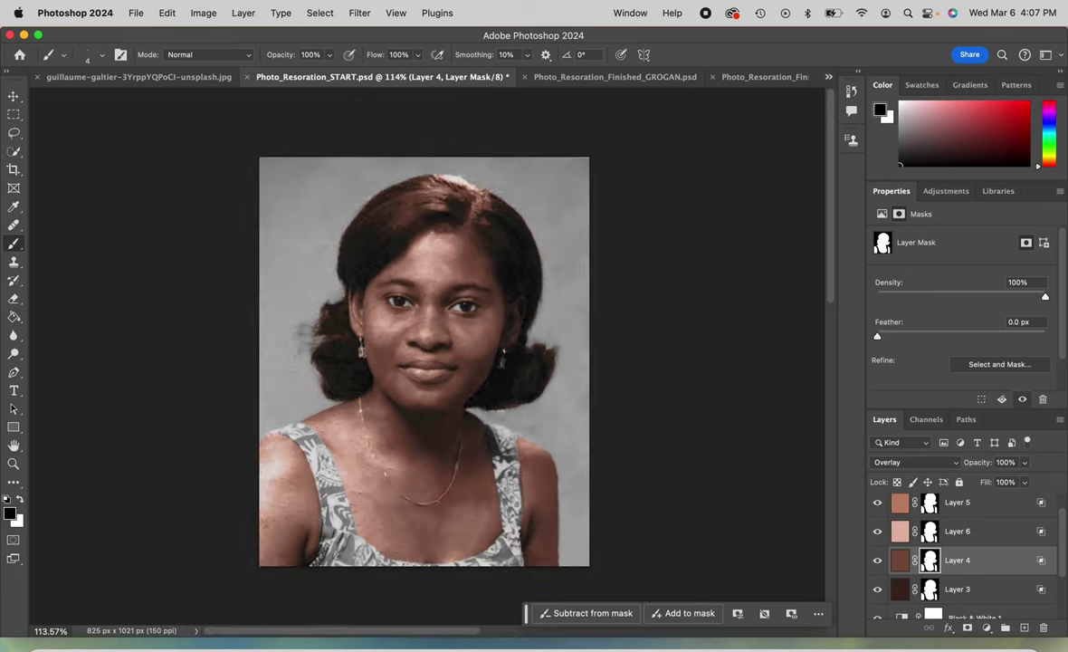
scroll(425, 362, "up", 10)
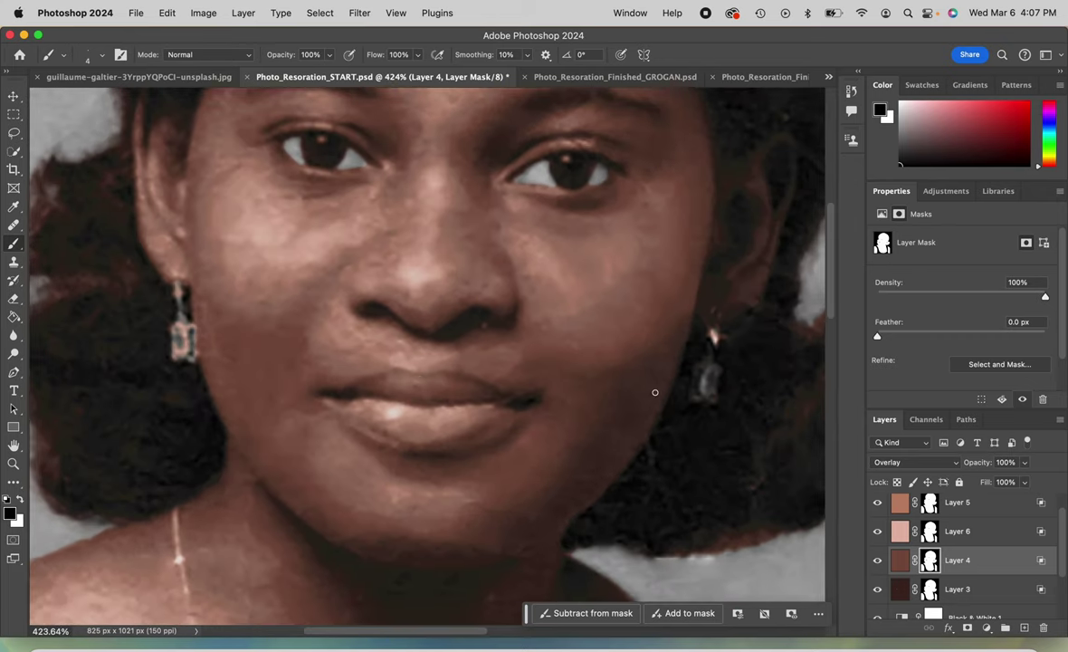
scroll(892, 565, "down", 3)
left_click(922, 577)
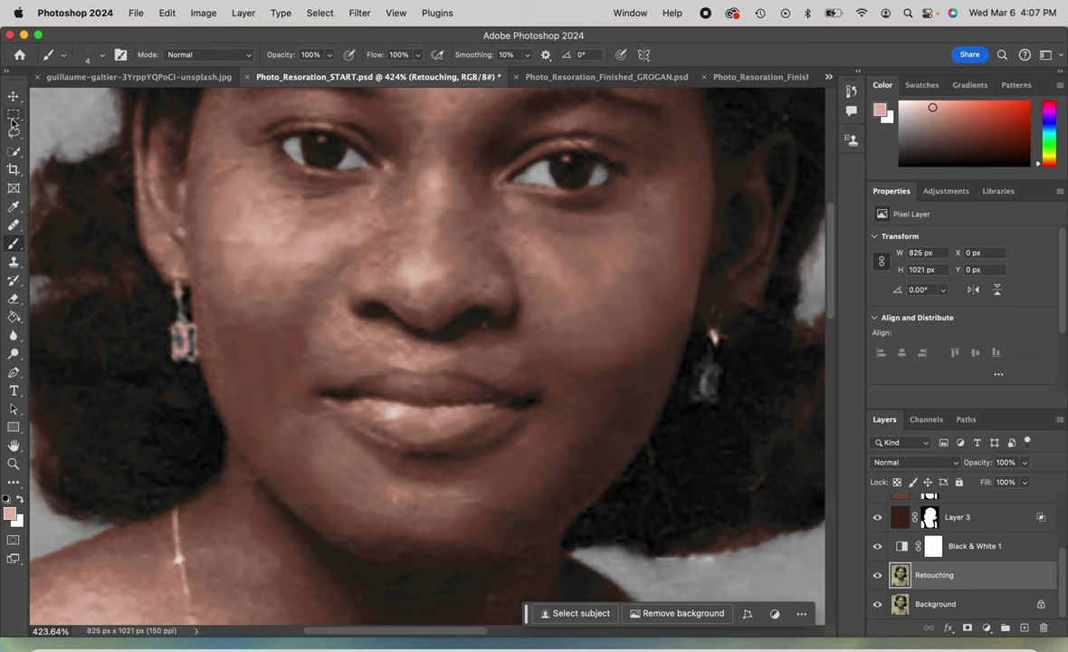
left_click(14, 152)
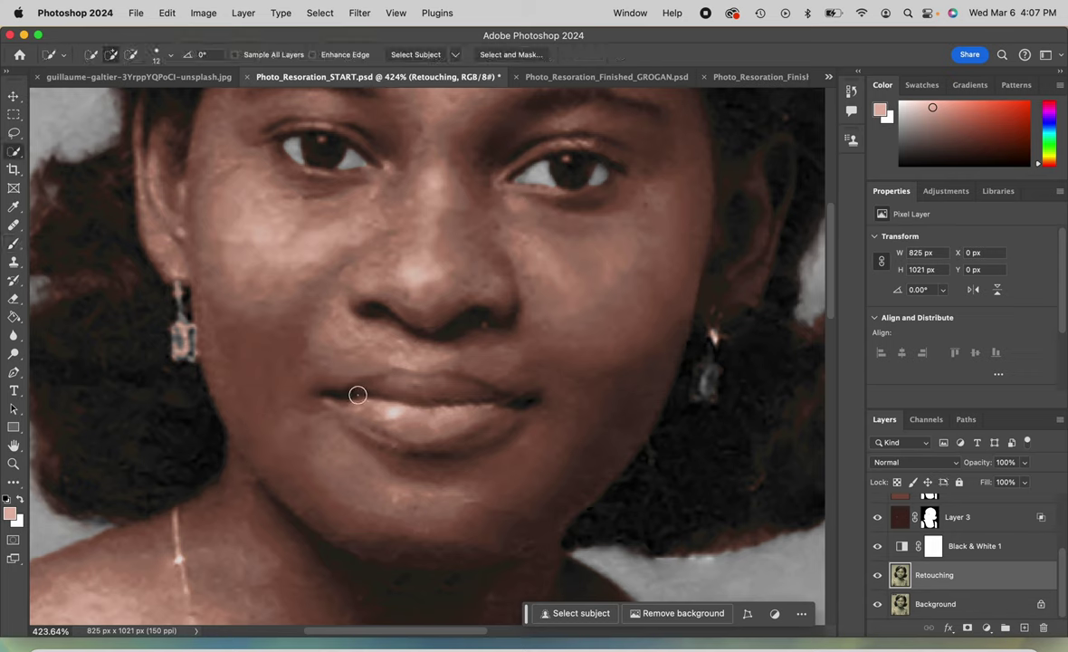
mouse_move(353, 393)
left_mouse_down()
mouse_move(395, 381)
mouse_move(471, 400)
mouse_move(450, 426)
mouse_move(420, 428)
mouse_move(508, 405)
mouse_move(336, 398)
left_mouse_up()
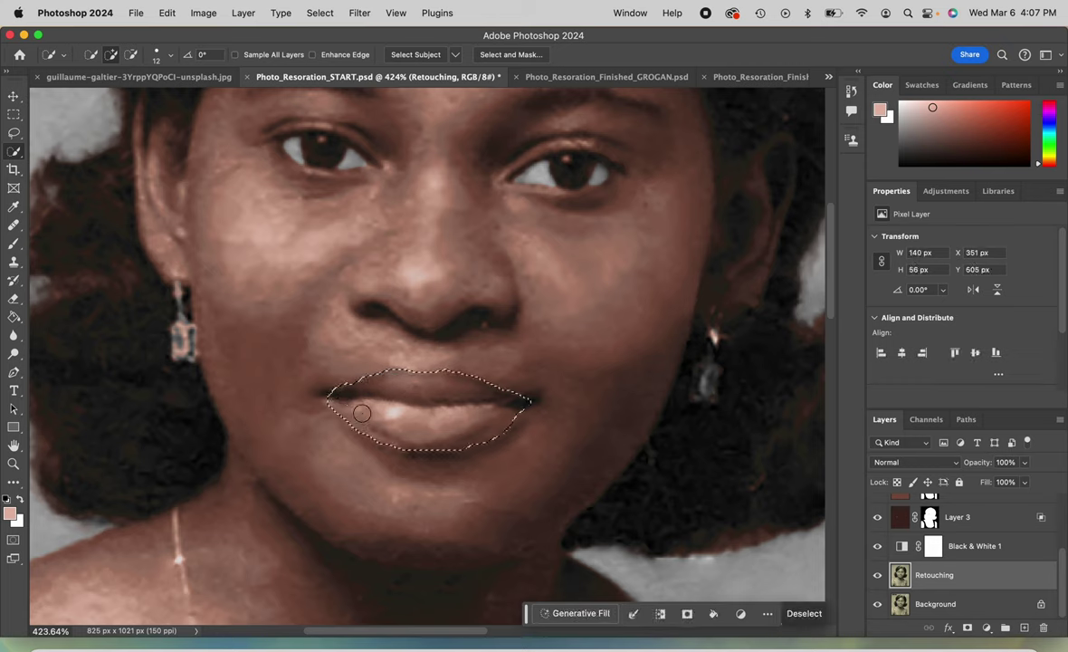
Subtract excess skin from the lip selection along the upper lip's left edge, undoing the last stroke
key("super+plus")
key("super+plus")
key("super+plus")
key("super+plus")
key("super+plus")
scroll(335, 381, "down", 4)
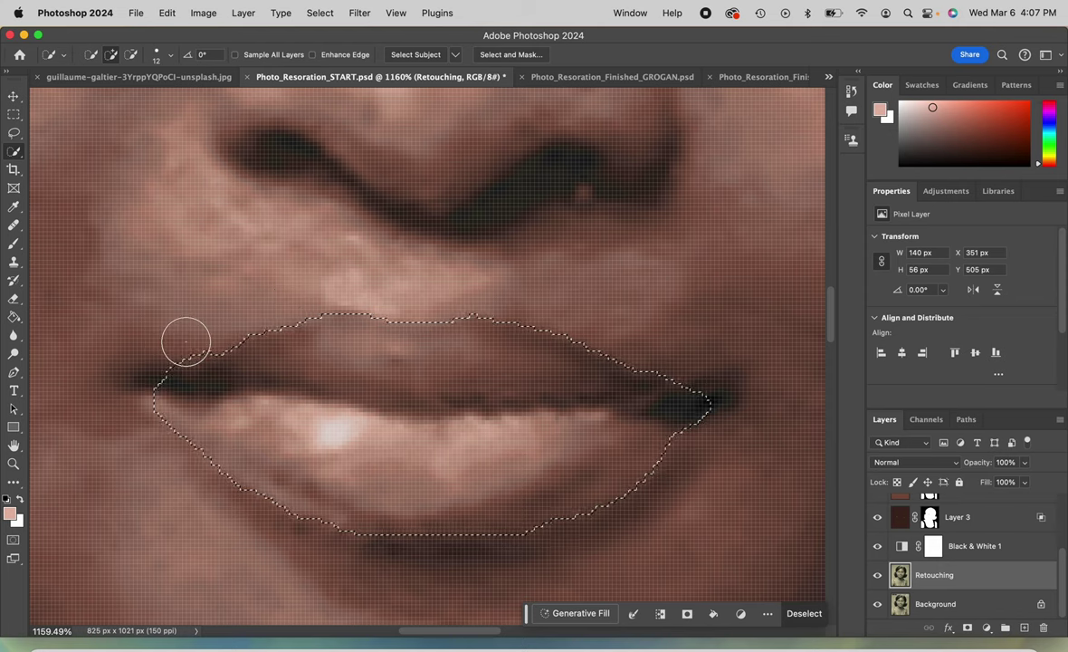
key("alt")
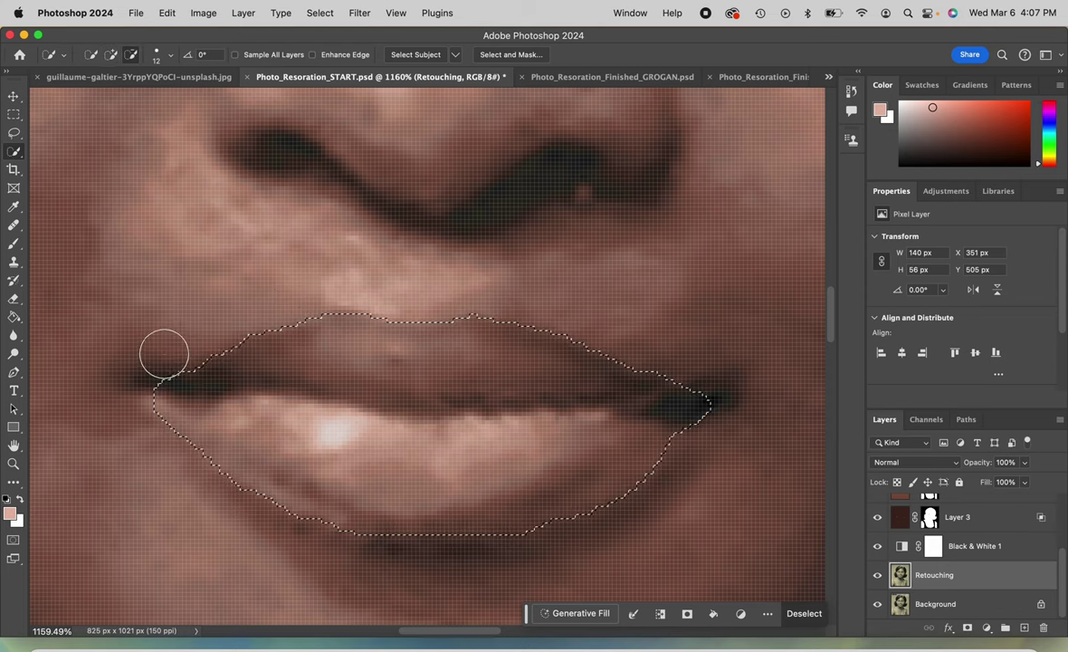
left_click_drag(229, 313, 233, 322)
key("super+z")
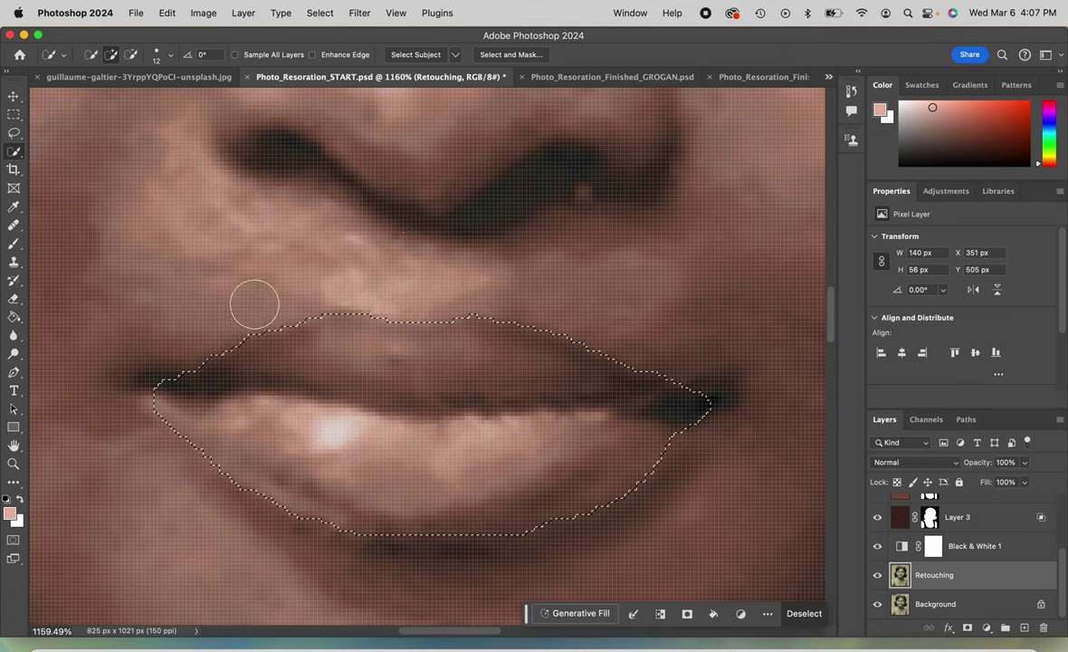
Refine the lip selection along the lower lip's left edge, subtracting excess skin and adding back missed lip areas
left_click(150, 431, "alt")
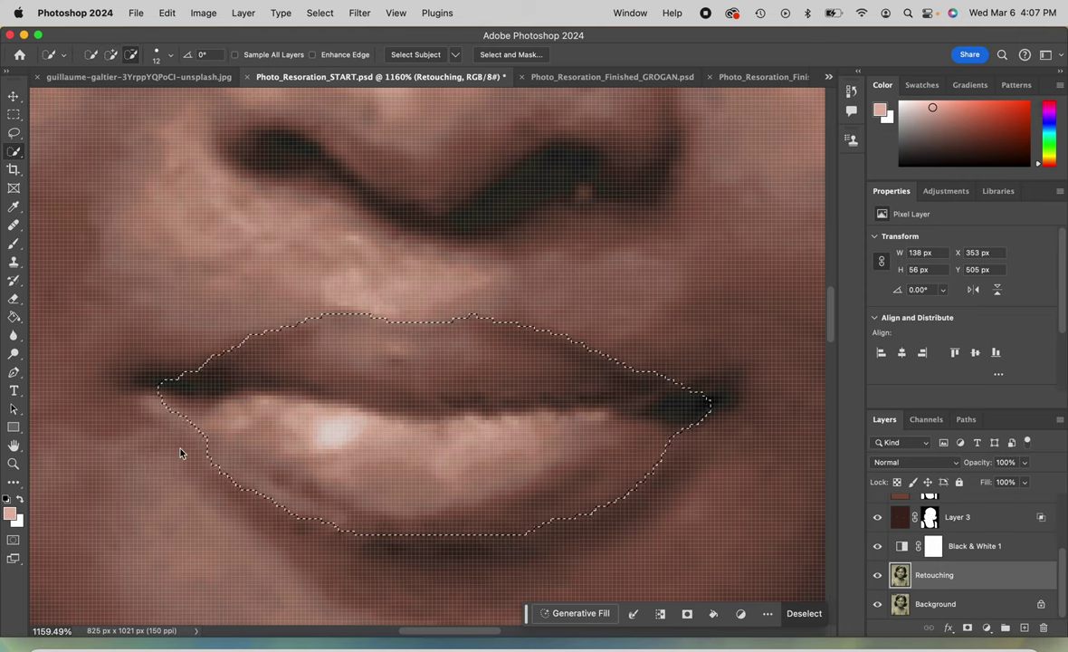
left_click_drag(230, 494, 281, 527)
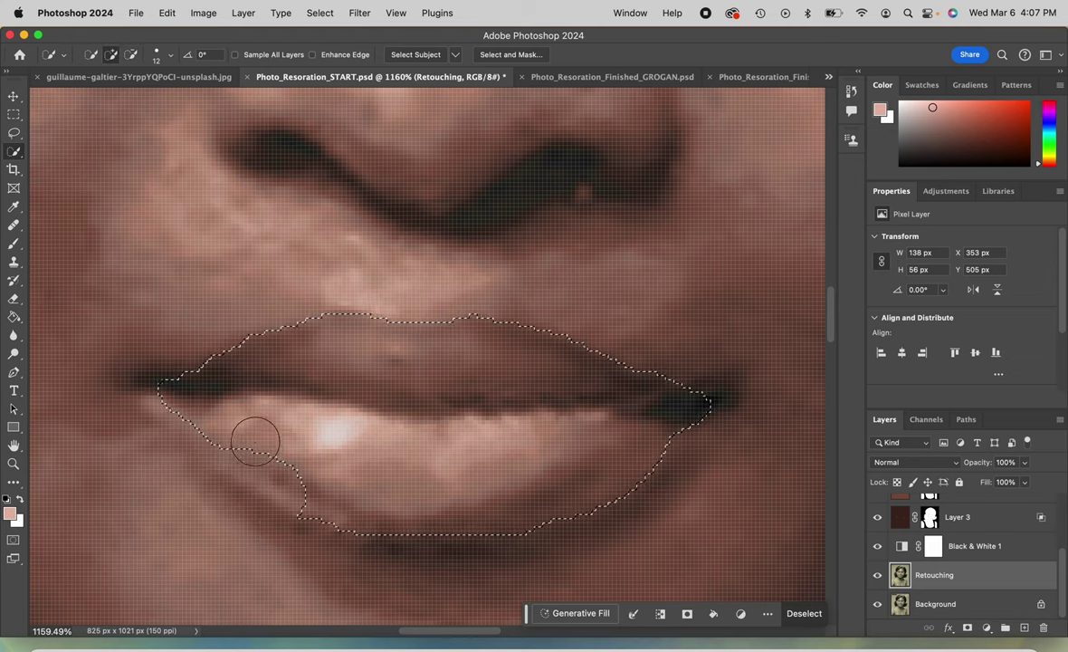
left_click_drag(289, 458, 324, 519)
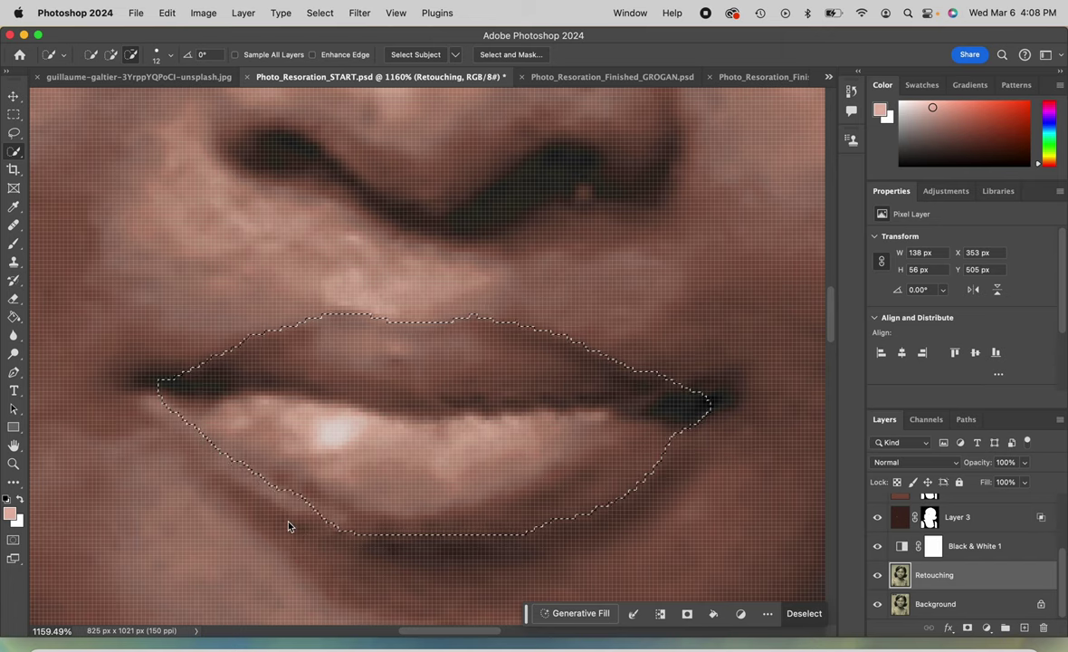
left_click(334, 534, "alt")
left_click_drag(306, 470, 361, 494)
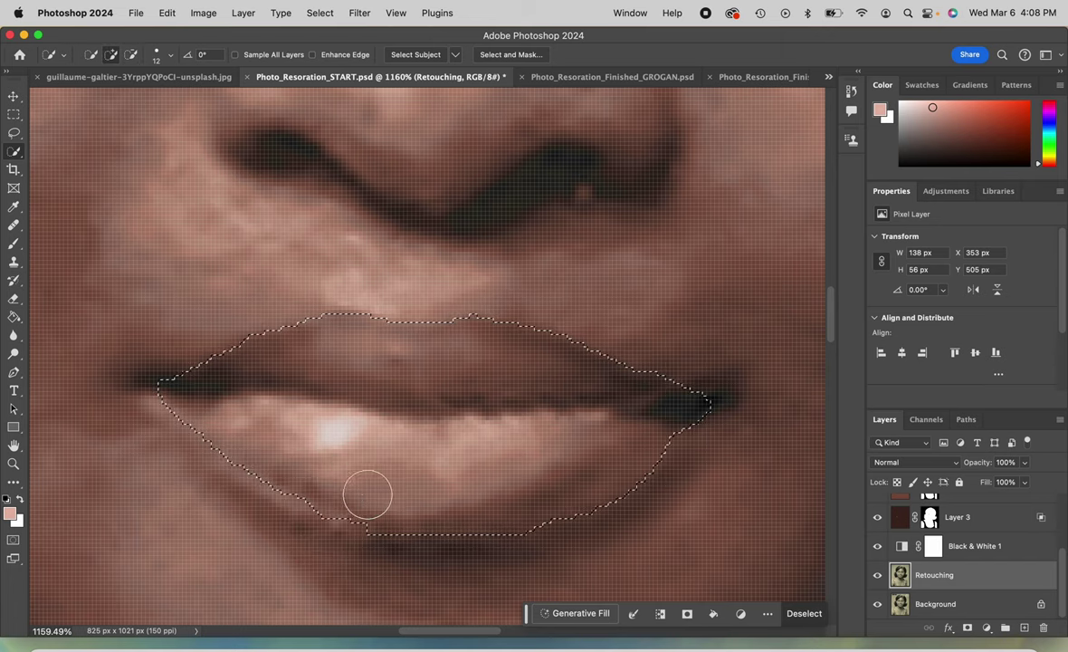
Trim the lip selection along the lower lip's bottom edge and around the mouth's right corner
left_click_drag(372, 550, 460, 553, "alt")
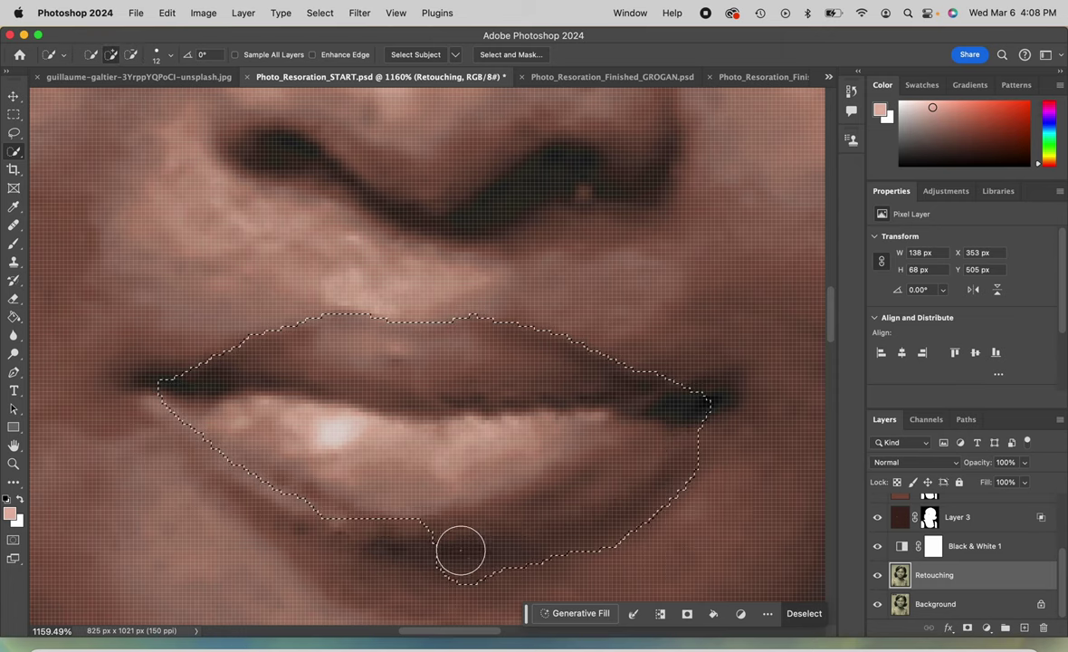
mouse_move(472, 556)
left_mouse_down("alt")
mouse_move(617, 525)
mouse_move(706, 428)
mouse_move(706, 405)
mouse_move(677, 370)
left_mouse_up("alt")
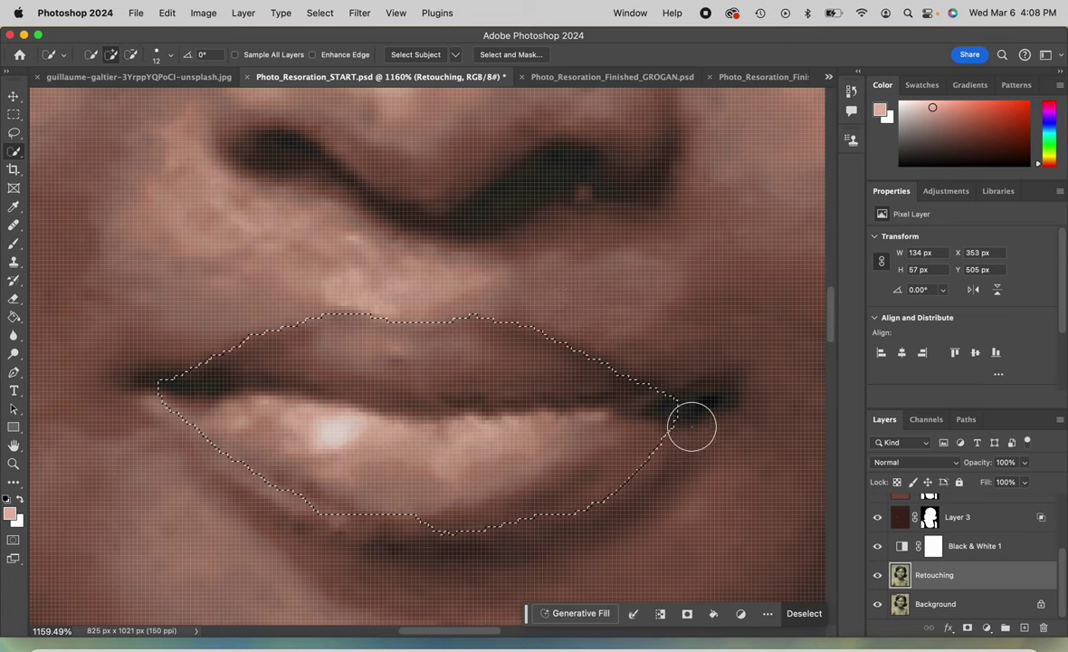
mouse_move(655, 453)
left_mouse_down()
mouse_move(663, 446)
mouse_move(646, 446)
mouse_move(493, 539)
mouse_move(470, 537)
mouse_move(443, 572)
mouse_move(311, 528)
left_mouse_up()
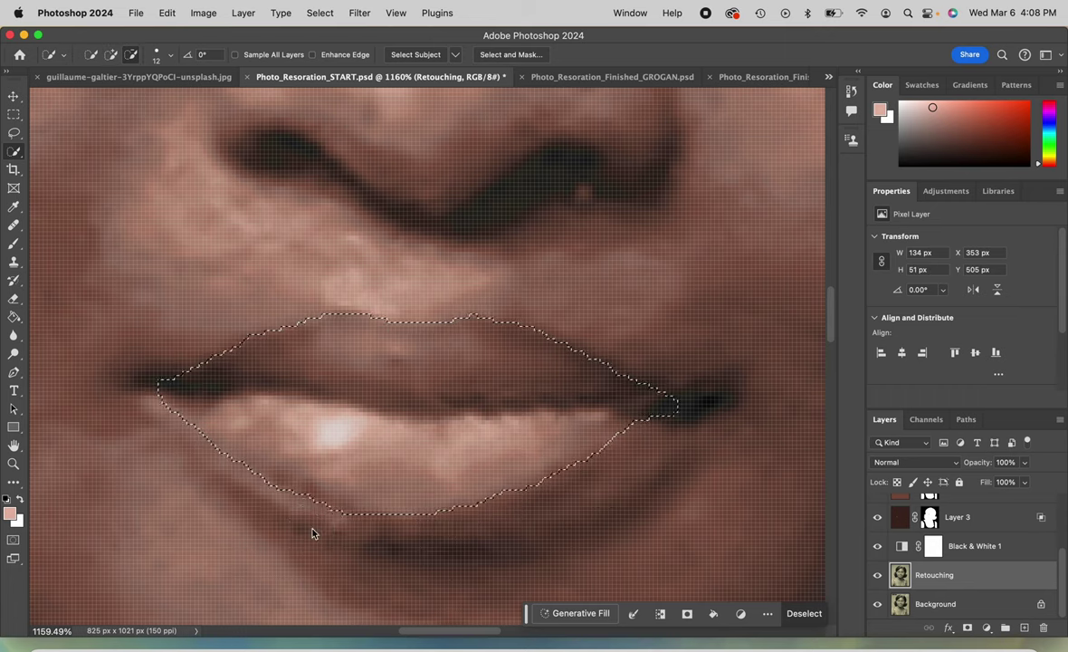
Check the whole lip selection and remove the small bump protruding below the middle of the lower lip
key("super+minus")
key("super+minus")
key("super+minus")
key("super+minus")
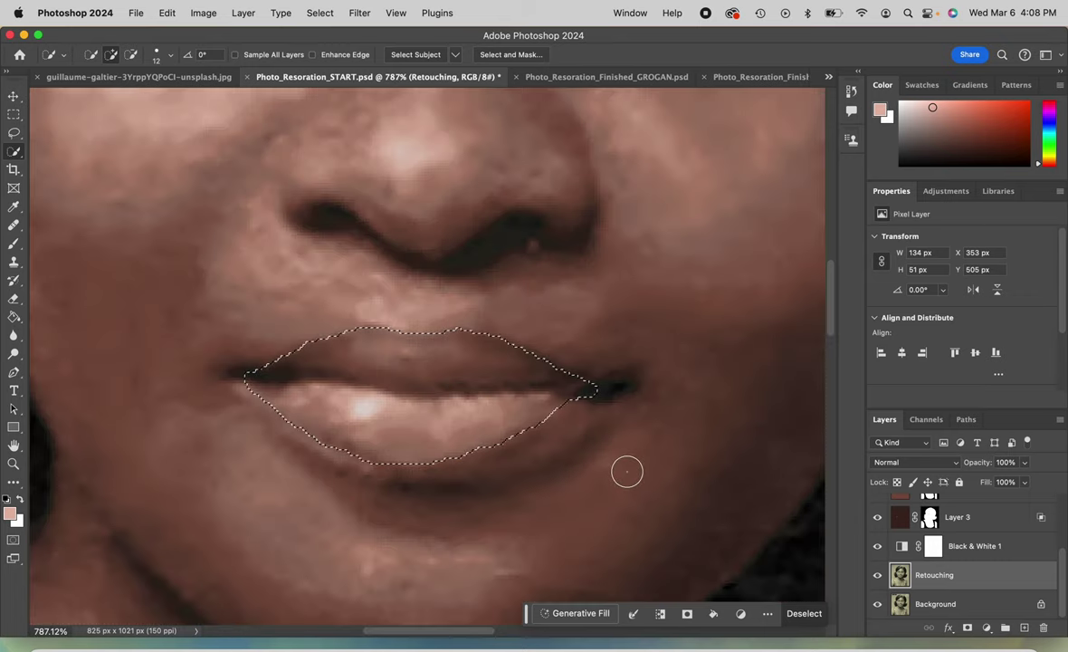
scroll(628, 473, "up", 5)
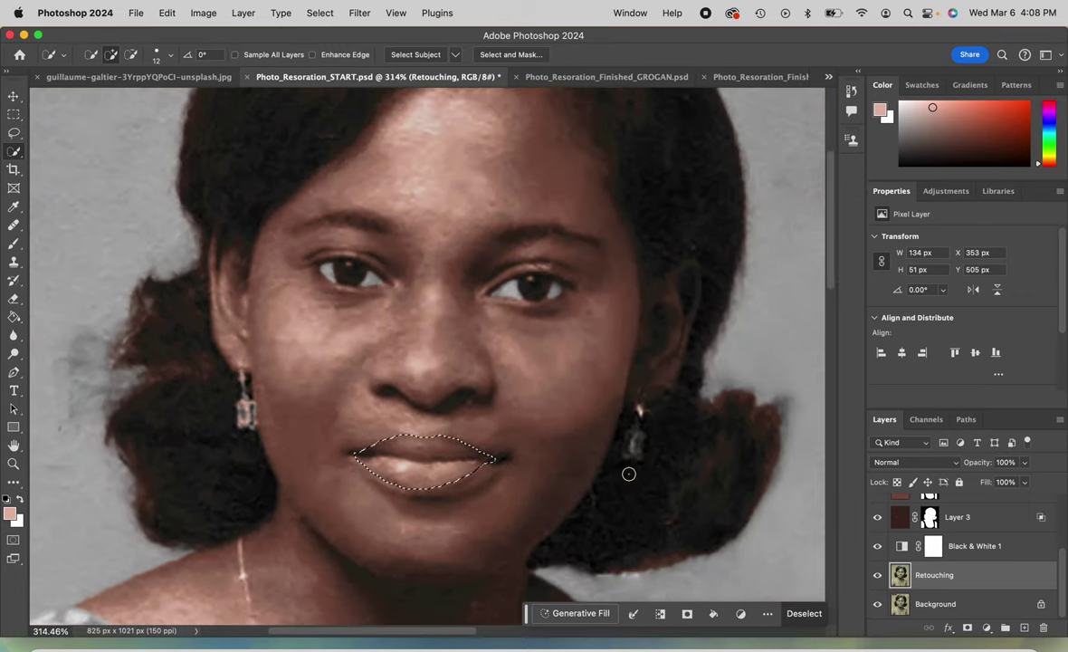
scroll(628, 473, "down", 3)
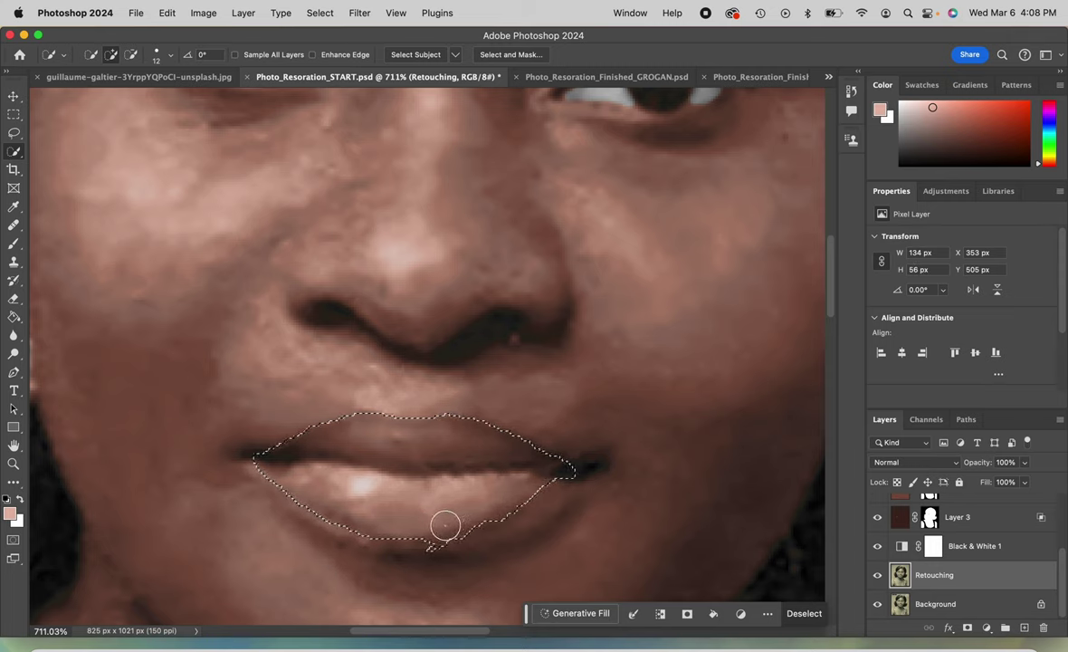
left_click(429, 563, "alt")
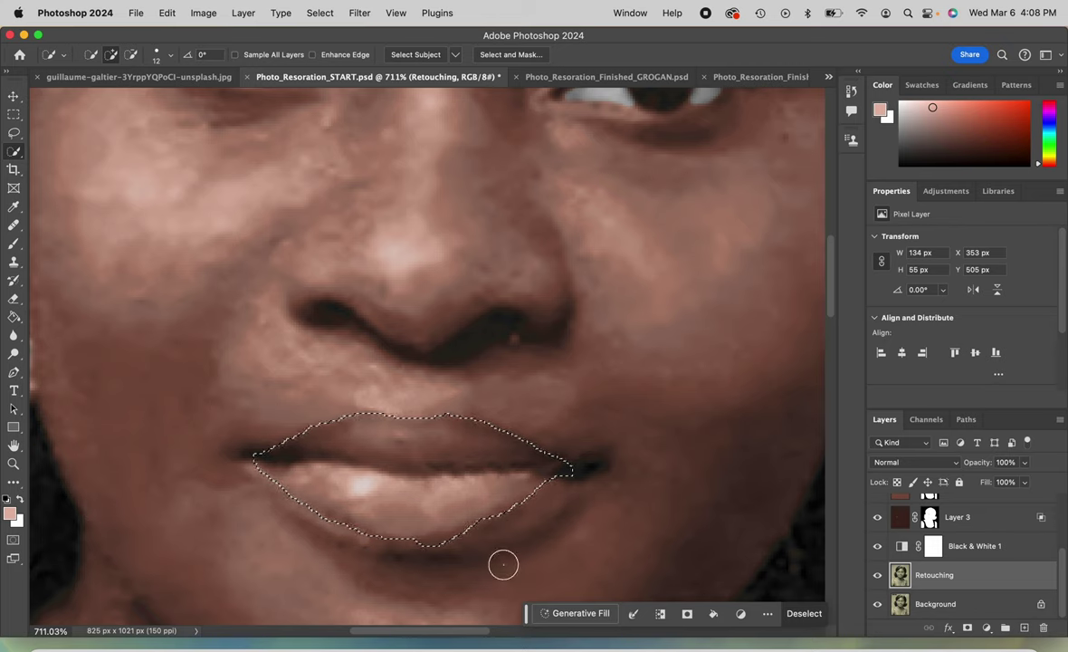
left_click(430, 558, "alt")
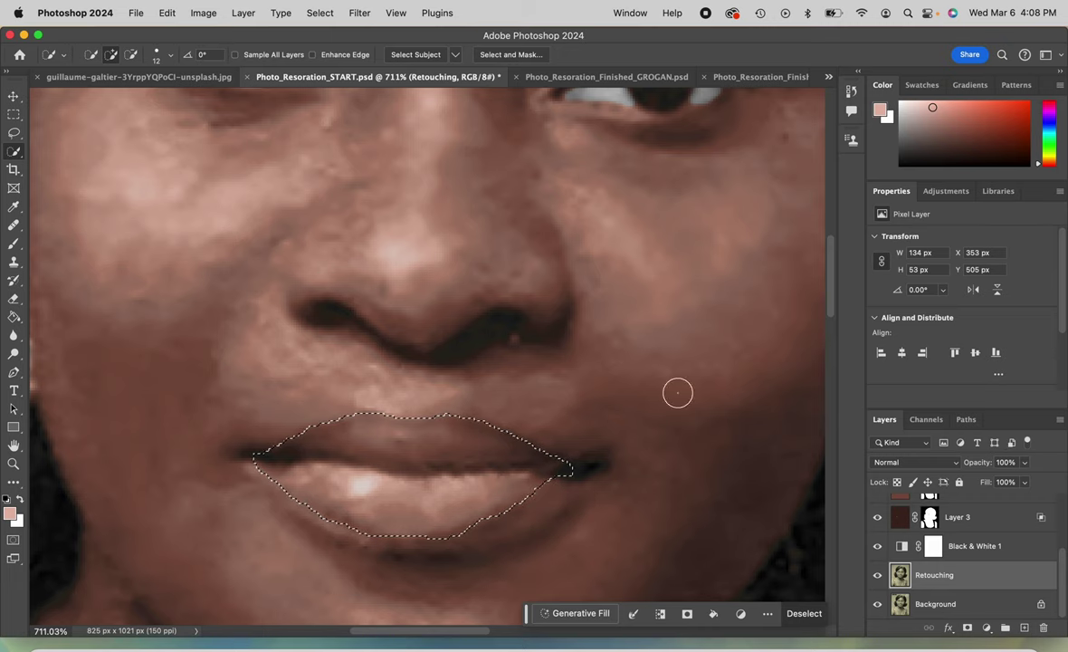
Add a Hue/Saturation adjustment layer masked to the lip selection and place it directly above Black & White 1
left_click(987, 627)
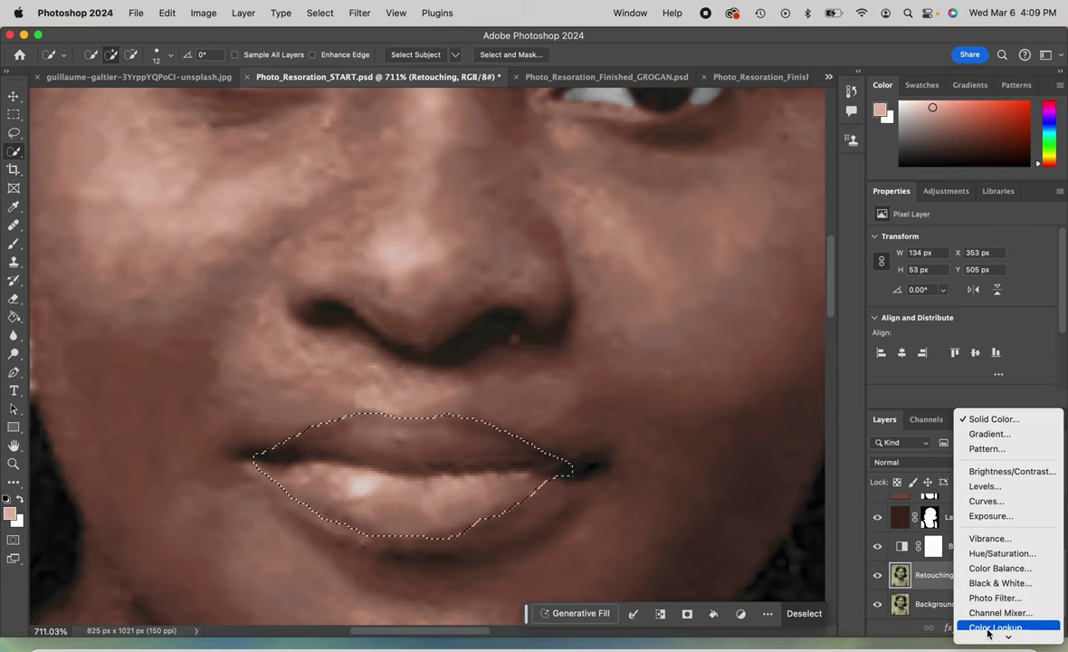
left_click(1003, 553)
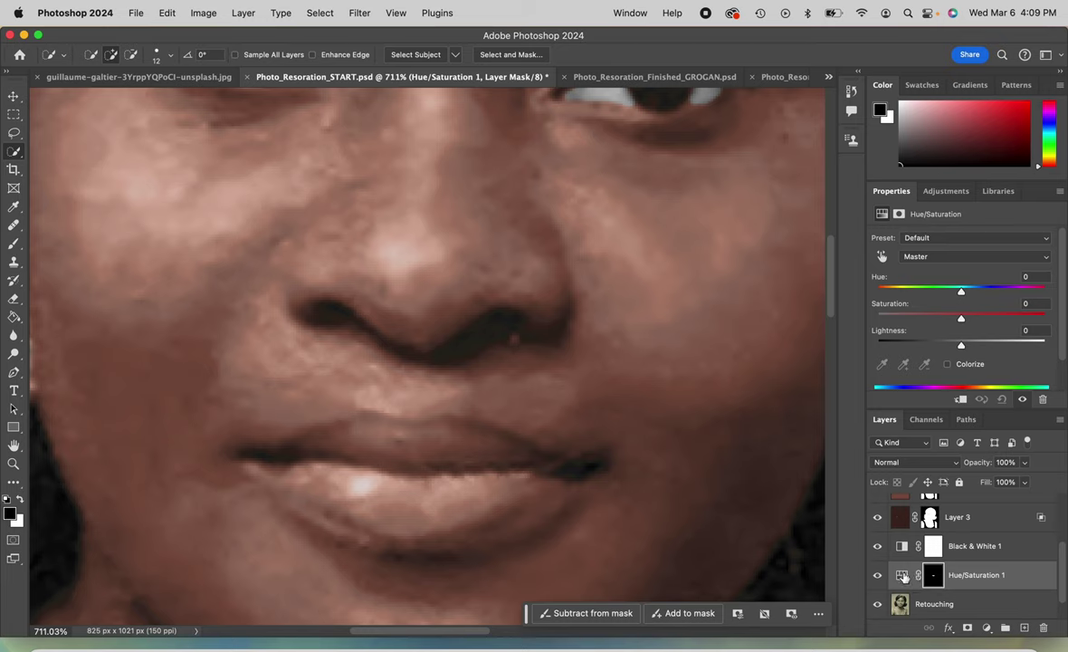
left_click_drag(906, 576, 908, 539)
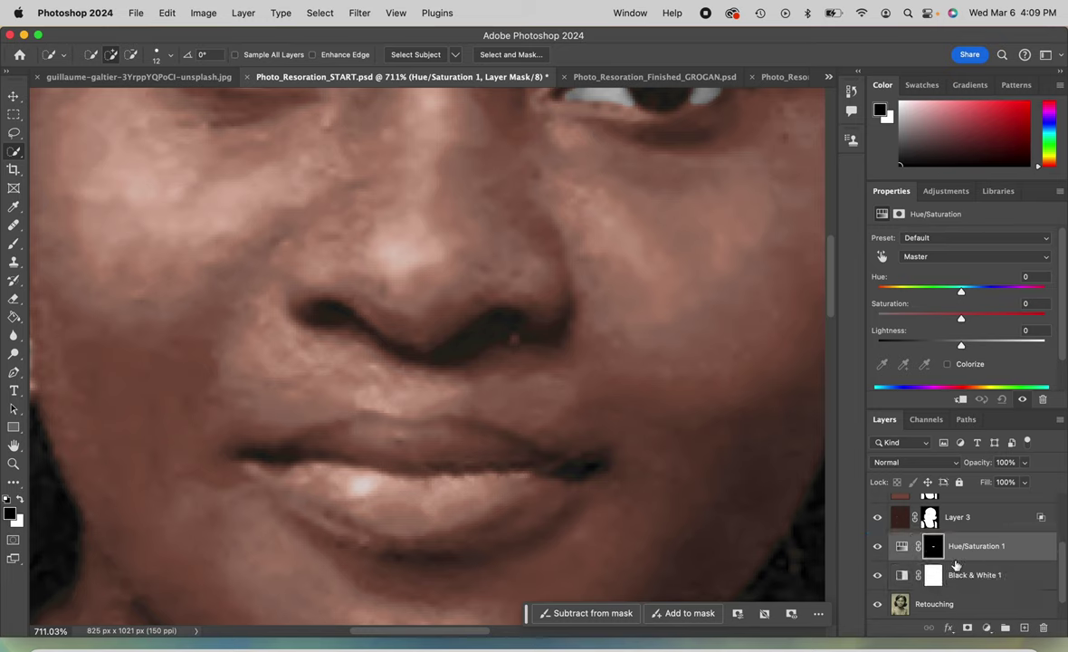
Set the lip adjustment's hue to -13 and its saturation to +26
left_click(902, 548)
left_click_drag(961, 293, 984, 321)
scroll(925, 556, "down", 1)
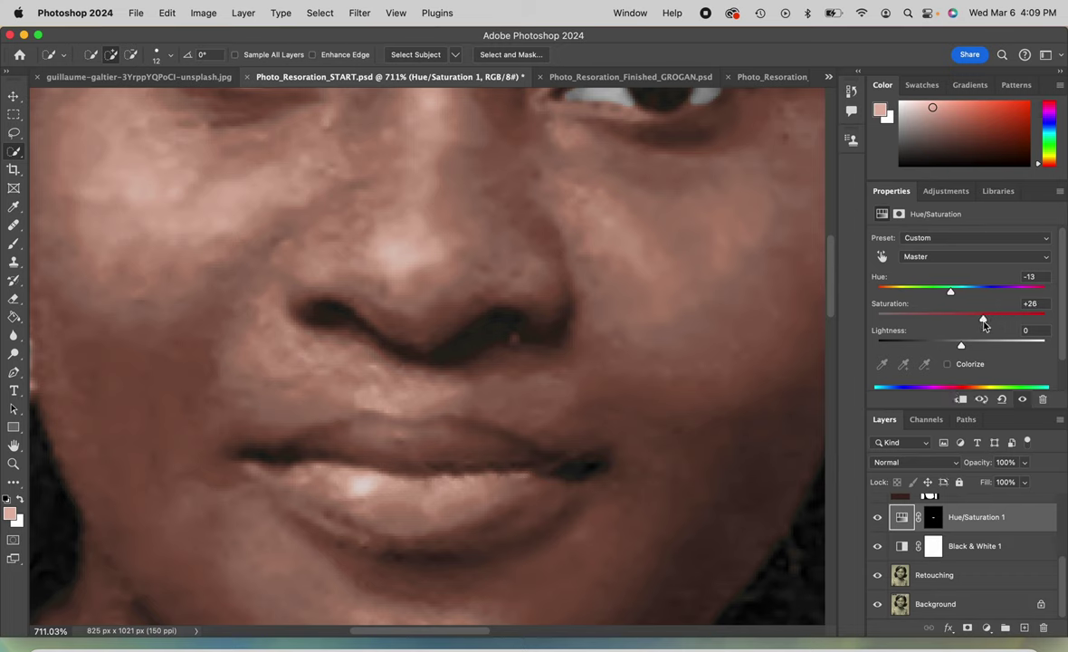
Move the Hue/Saturation 1 layer above all skin-color layers, directly over Layer 5, and set its saturation to +8
scroll(955, 523, "up", 2)
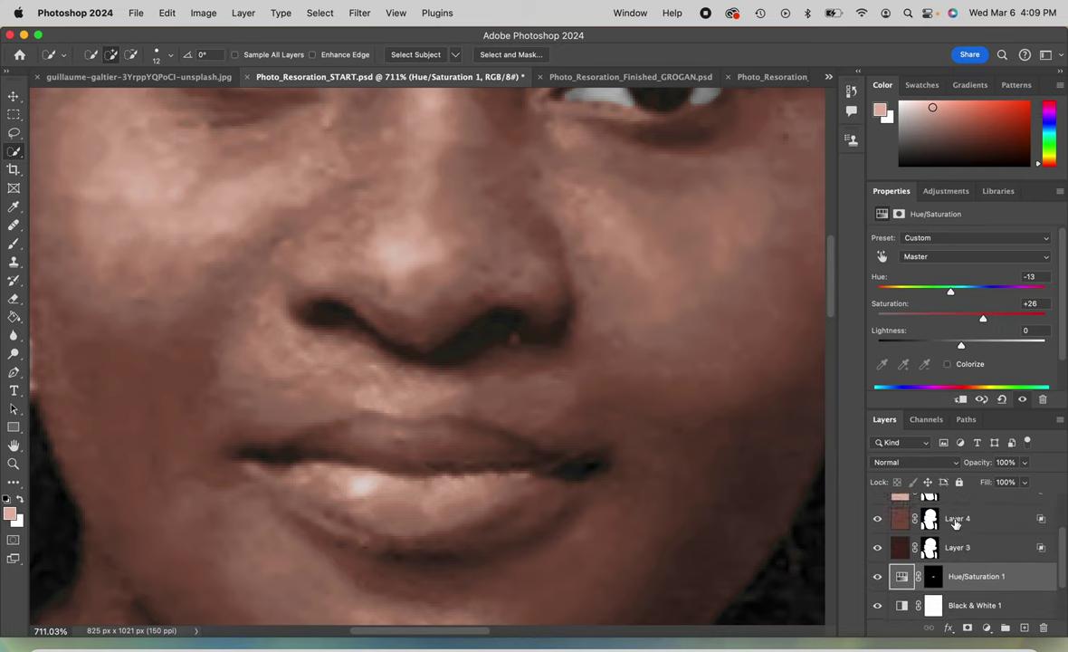
scroll(905, 579, "up", 1)
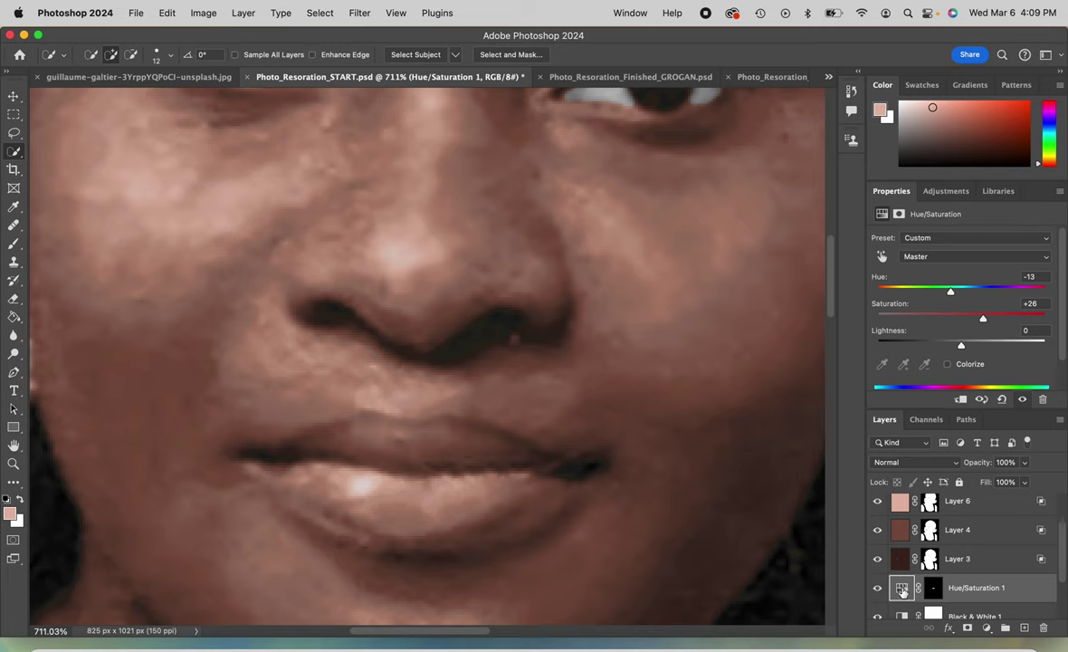
left_click_drag(902, 590, 946, 561)
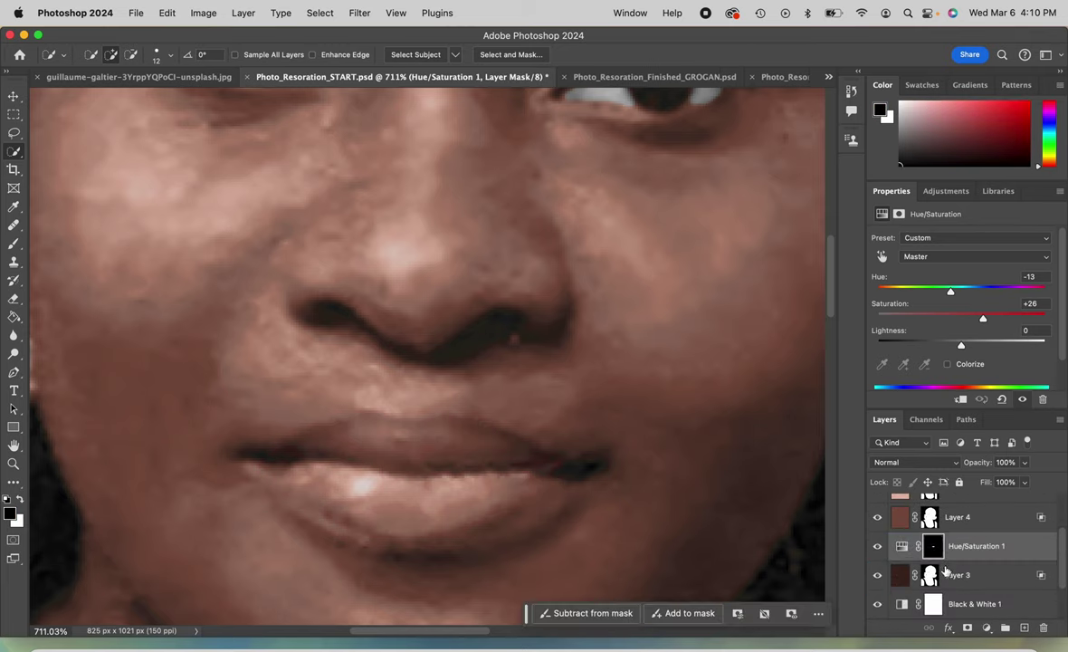
mouse_move(984, 319)
left_mouse_down()
mouse_move(1005, 317)
mouse_move(968, 319)
left_mouse_up()
left_click_drag(914, 545, 903, 508)
left_click(903, 503)
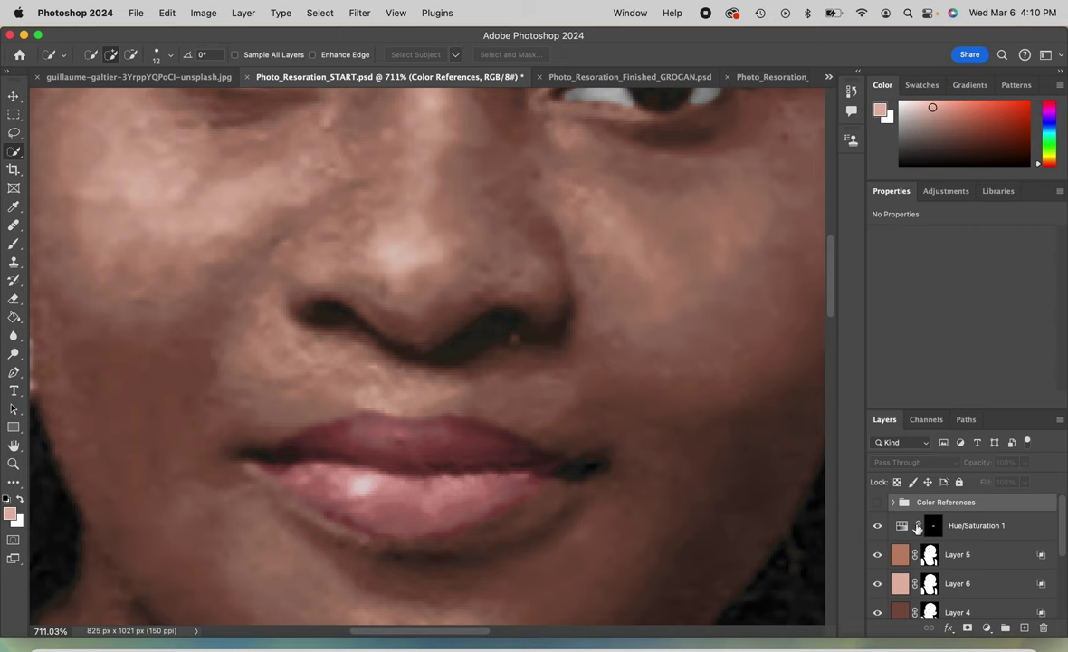
Fine-tune the Hue/Saturation 1 lip color to hue -13 and saturation +3, judging it against the whole face
left_click(914, 526)
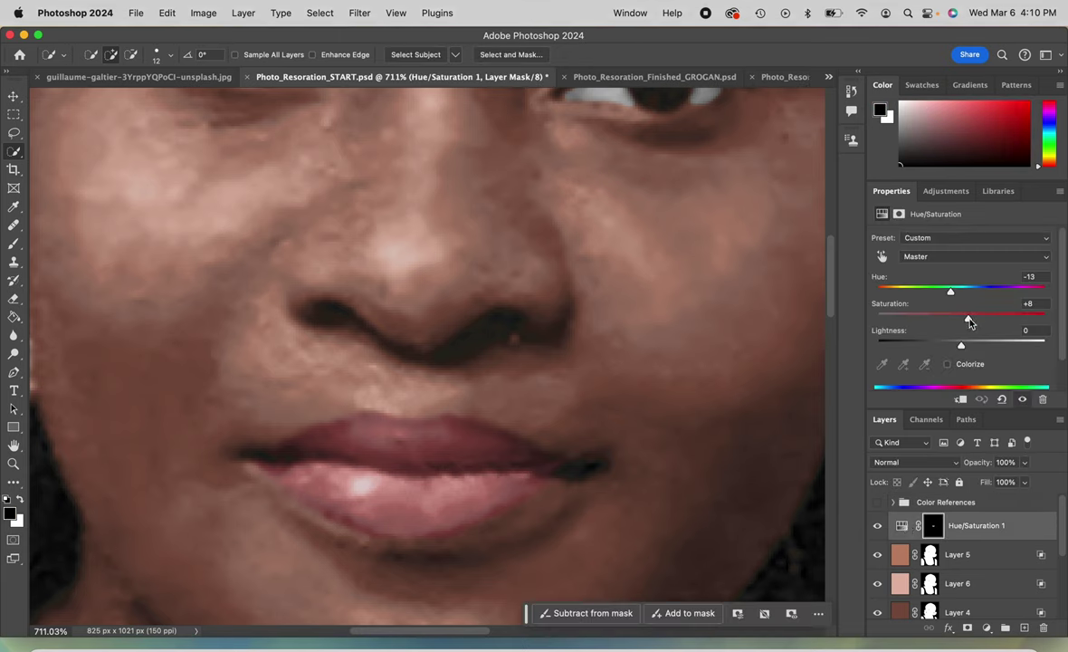
mouse_move(970, 321)
left_mouse_down()
mouse_move(952, 319)
mouse_move(962, 321)
left_mouse_up()
scroll(655, 450, "down", 5)
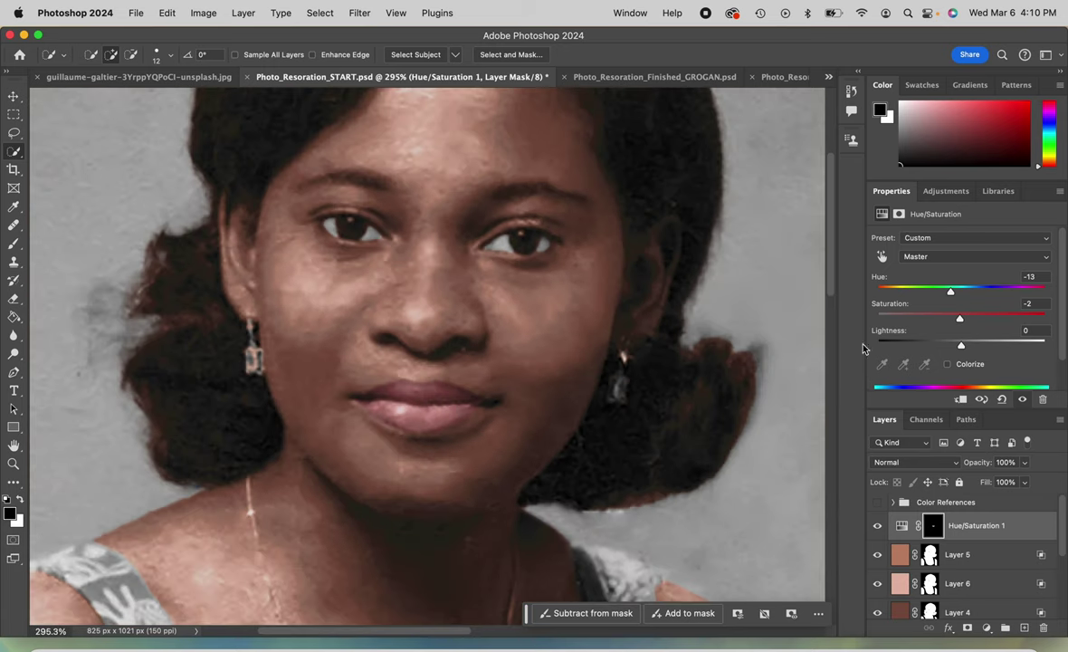
left_click_drag(961, 320, 905, 321)
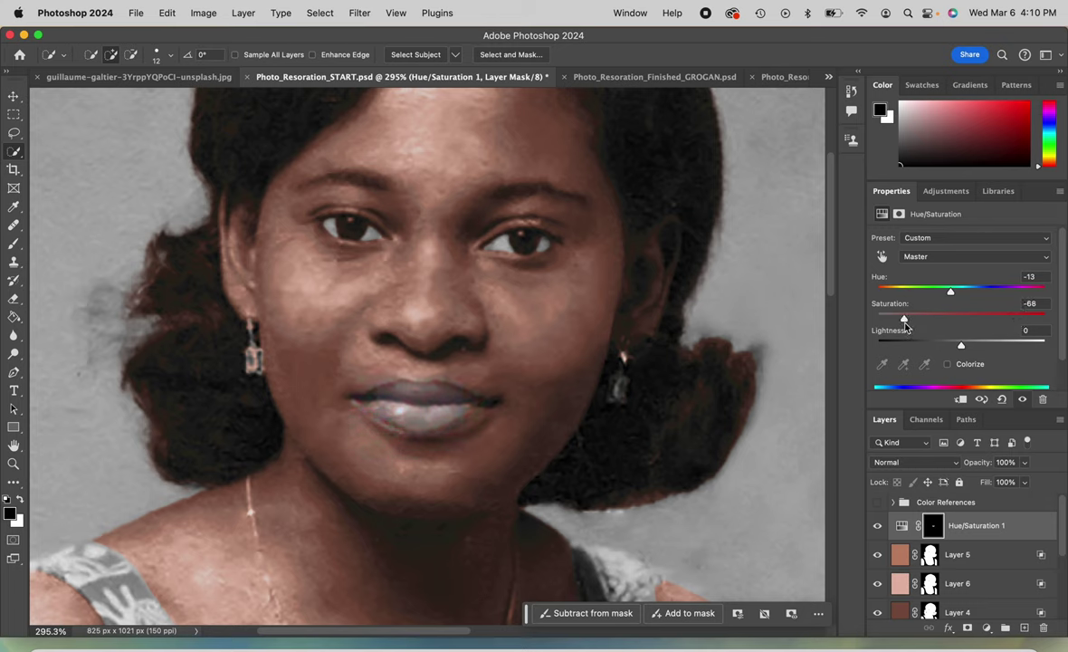
left_click_drag(905, 326, 955, 298)
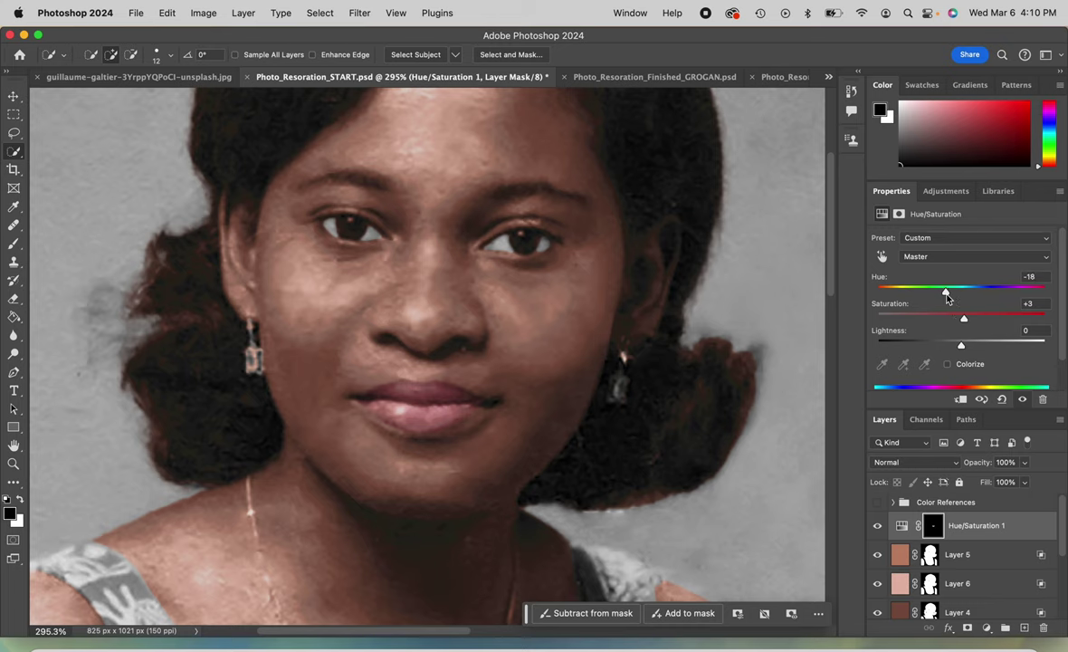
left_click_drag(948, 298, 952, 300)
key("super+0")
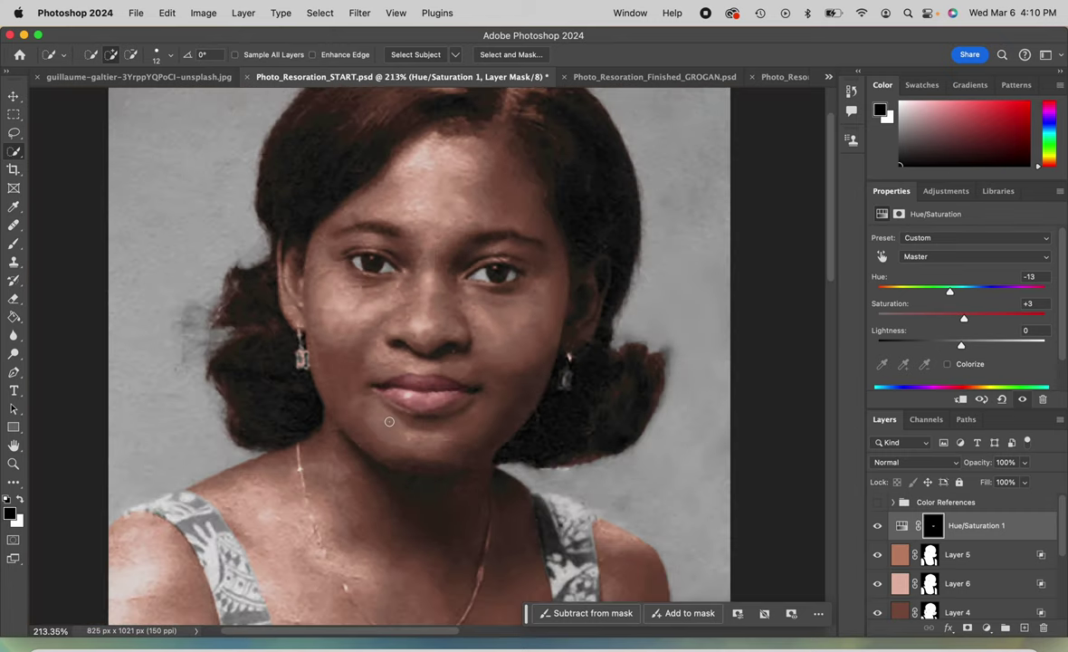
Paint white on the Hue/Saturation 1 mask with a 27 px, 0% hardness brush to extend the color to the lip edges
scroll(467, 386, "up", 10)
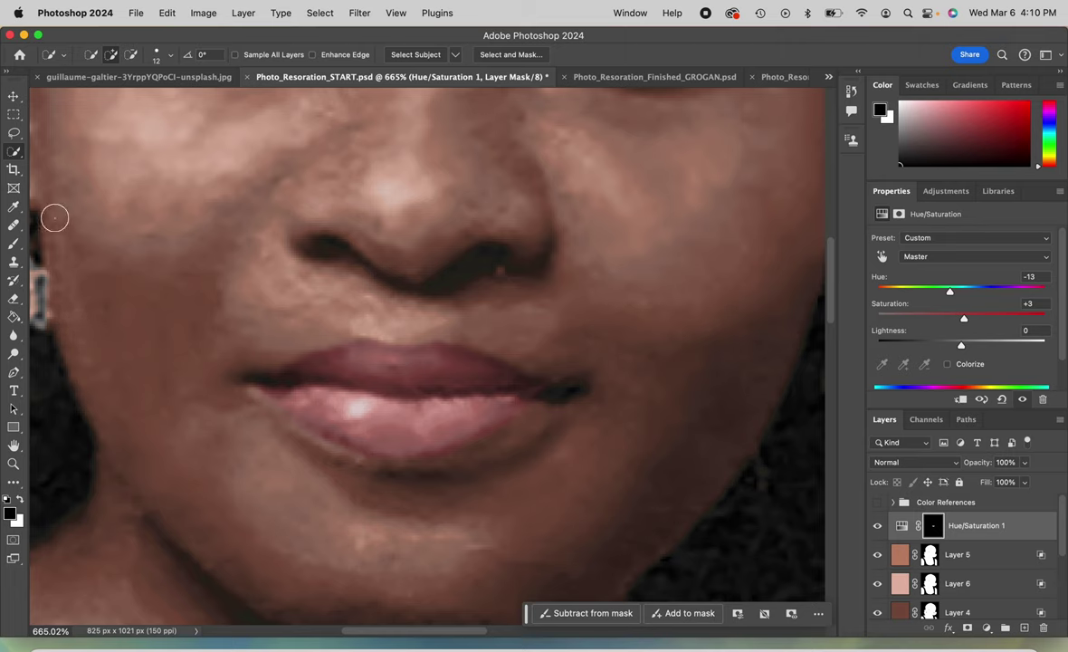
left_click(13, 245)
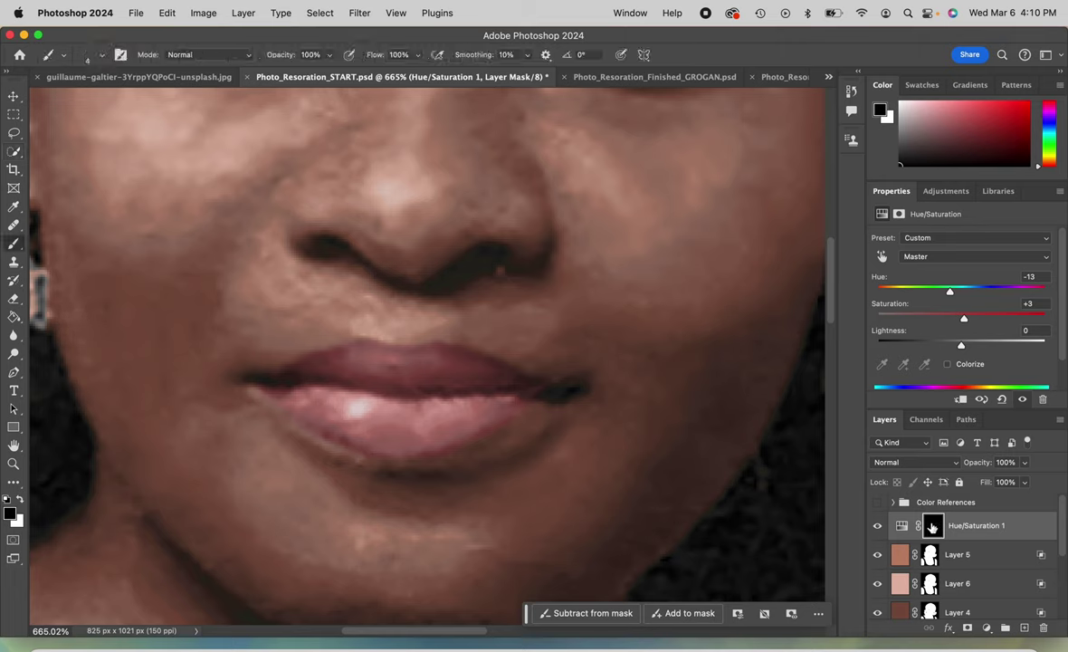
left_click(101, 56)
left_click_drag(84, 105, 92, 105)
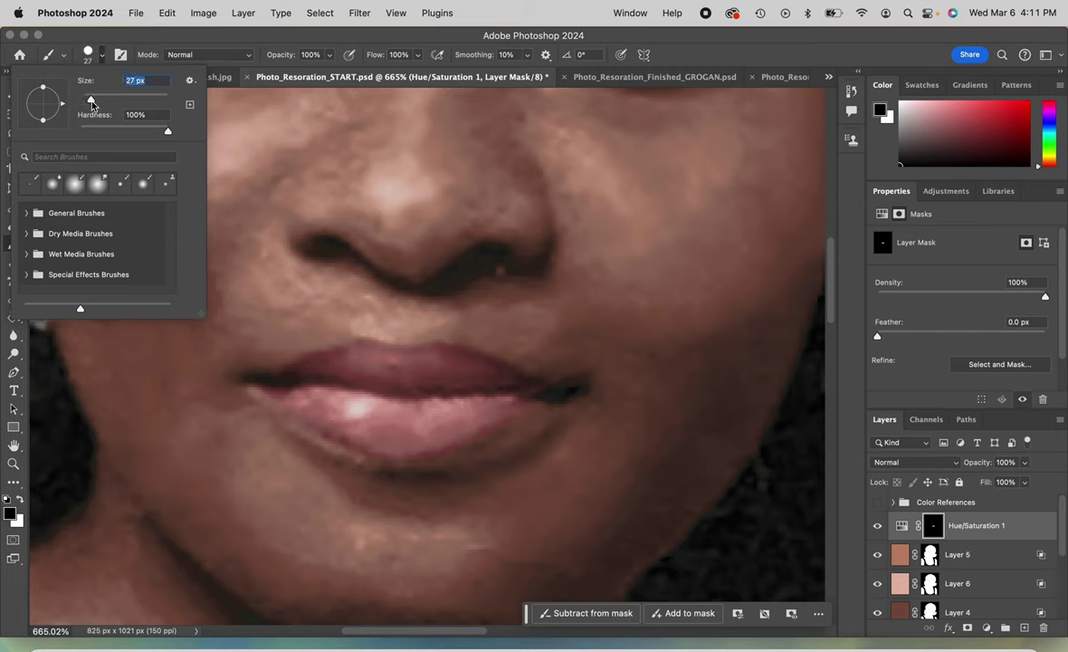
left_click_drag(162, 133, 56, 127)
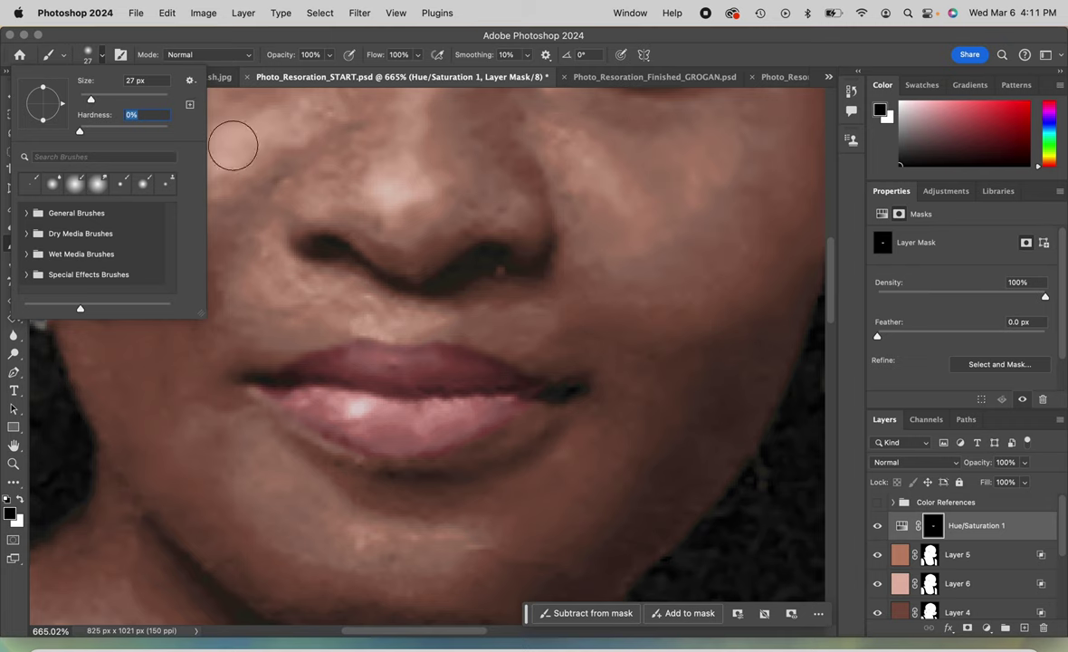
left_click(221, 177)
mouse_move(337, 431)
left_mouse_down()
mouse_move(342, 410)
mouse_move(339, 421)
left_mouse_up()
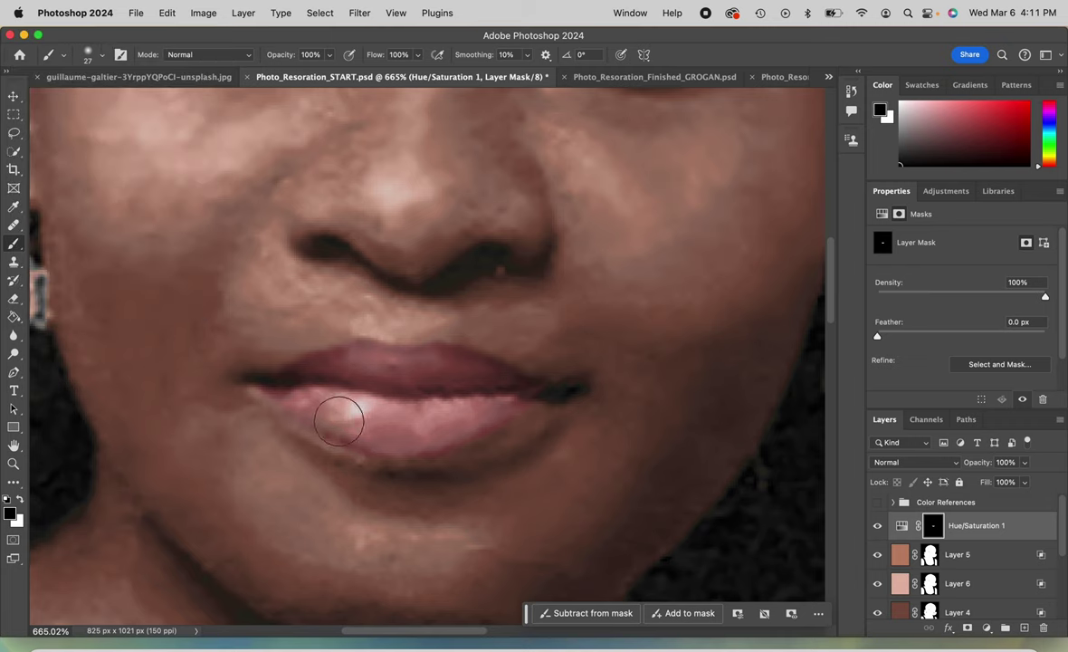
left_click(20, 499)
mouse_move(341, 427)
left_mouse_down()
mouse_move(287, 393)
mouse_move(369, 439)
mouse_move(428, 440)
mouse_move(505, 416)
mouse_move(507, 404)
mouse_move(459, 430)
mouse_move(393, 437)
mouse_move(341, 402)
mouse_move(294, 394)
mouse_move(313, 373)
mouse_move(358, 359)
mouse_move(435, 364)
left_mouse_up()
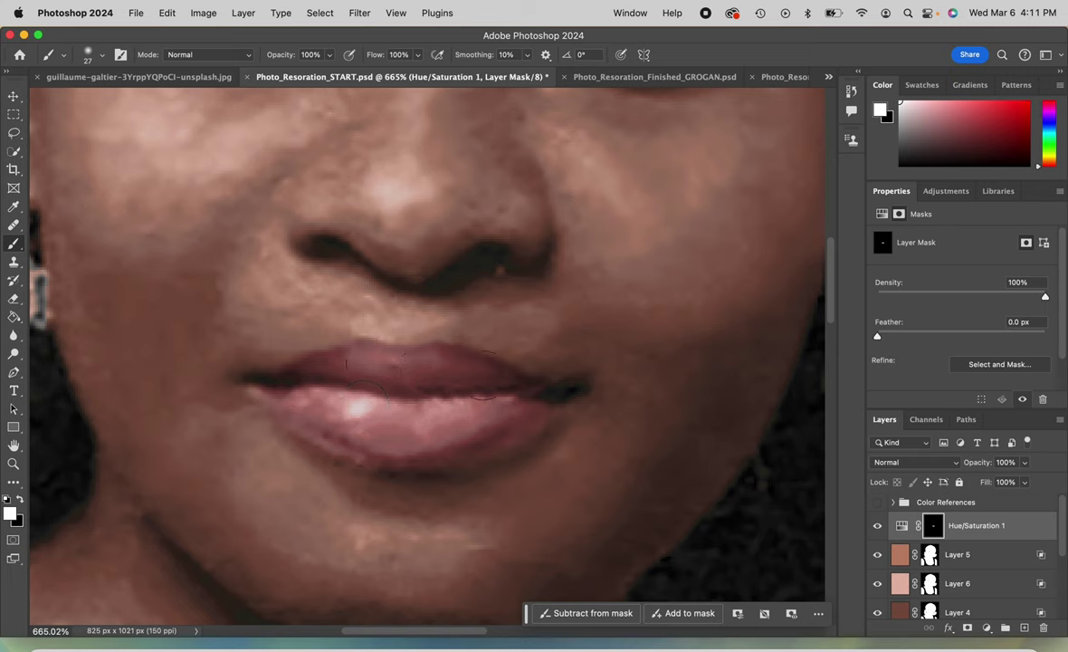
mouse_move(446, 346)
left_mouse_down()
mouse_move(512, 394)
mouse_move(494, 404)
left_mouse_up()
Inspect the recolored lip edges up close and switch the foreground color to black for mask painting
scroll(219, 273, "down", 6)
scroll(219, 273, "down", 2)
scroll(219, 274, "up", 8)
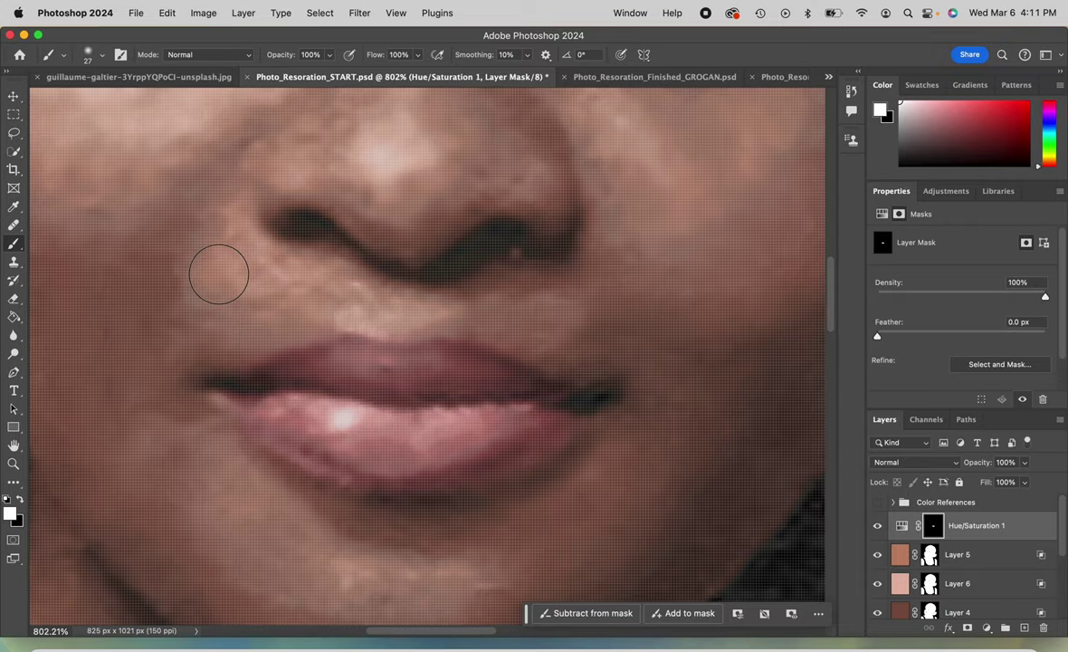
scroll(426, 306, "up", 1)
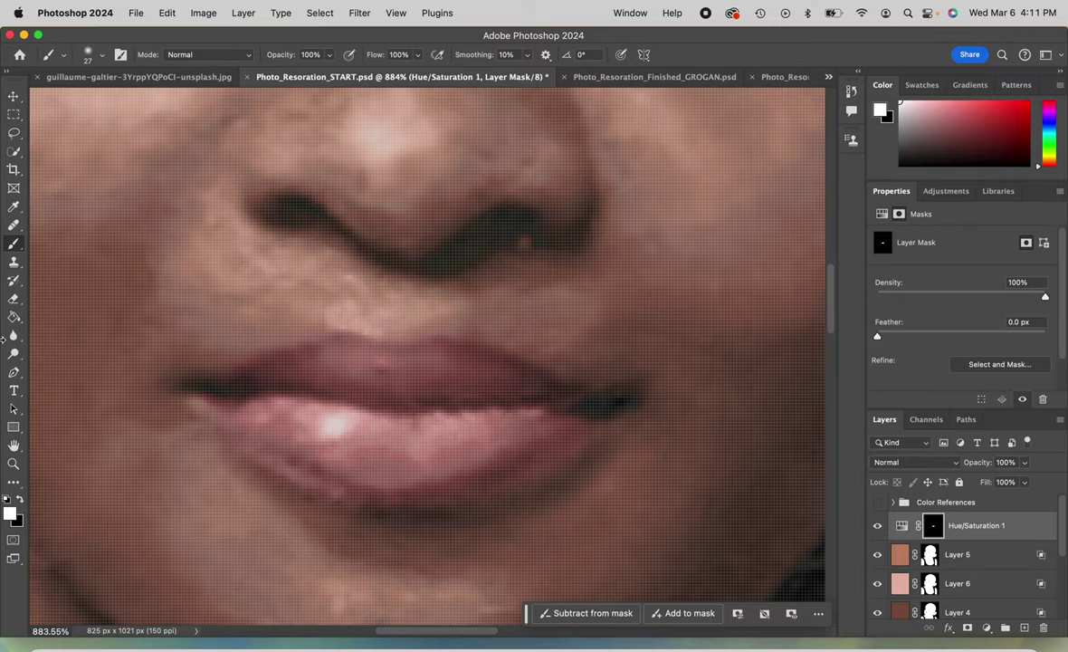
left_click(20, 499)
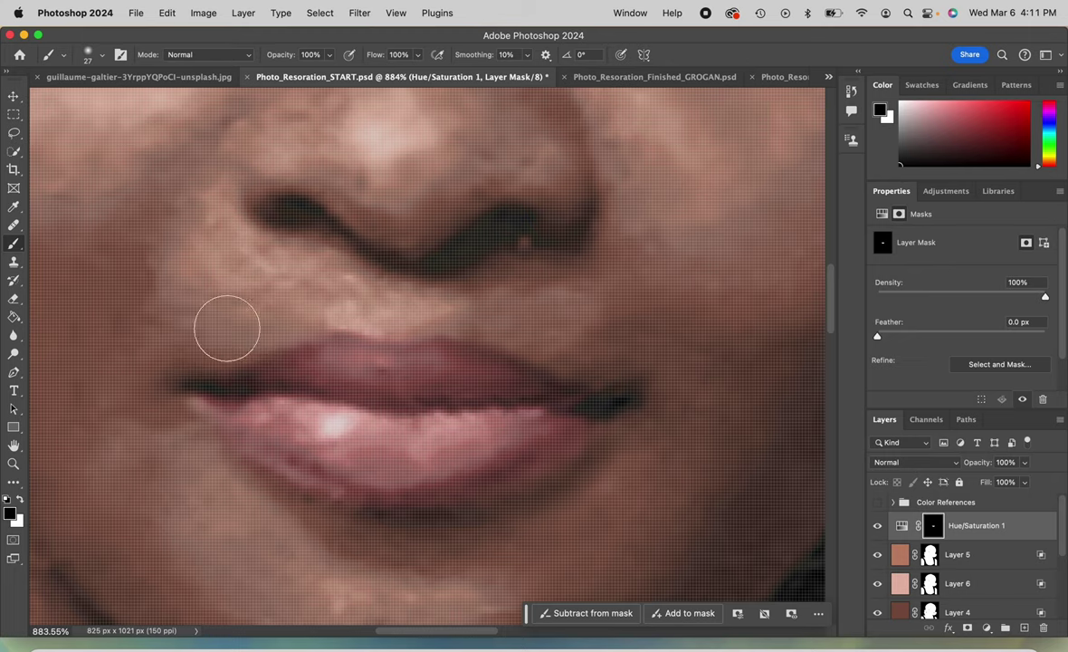
scroll(489, 118, "down", 3)
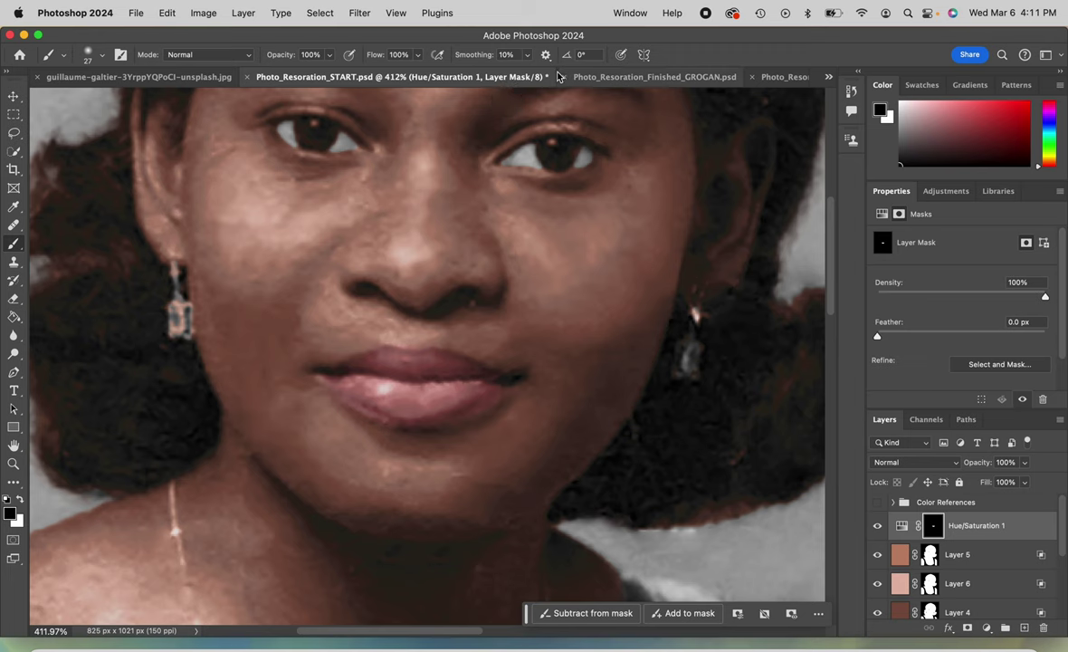
Compare the recolored lips with the finished reference document, and review the whole portrait in Photo_Resoration_START.psd
left_click(561, 77)
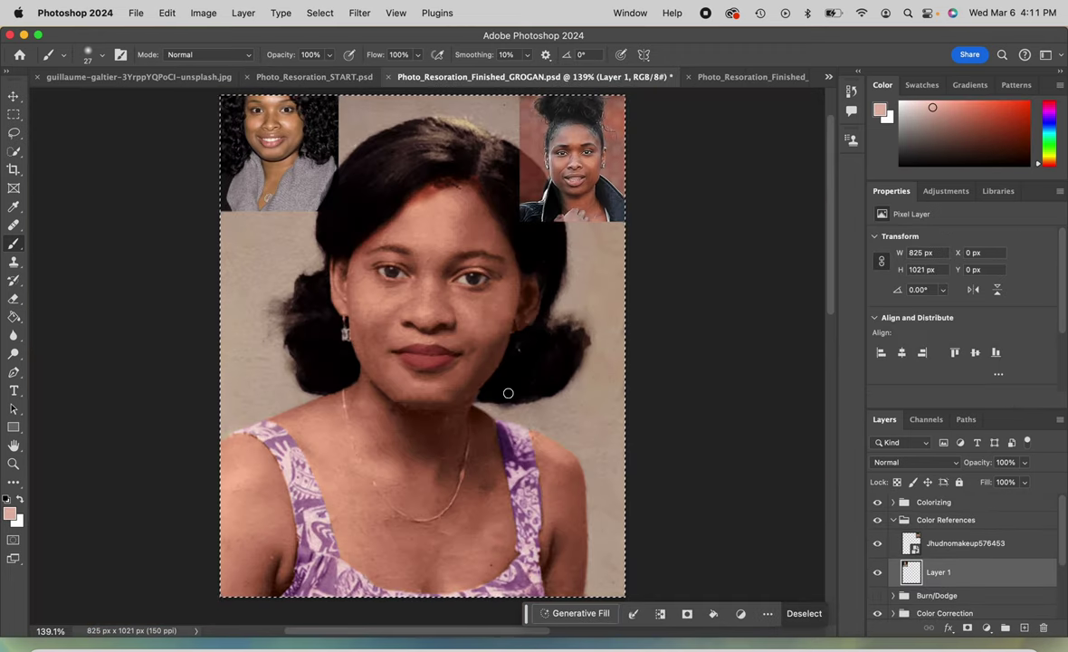
left_click(314, 77)
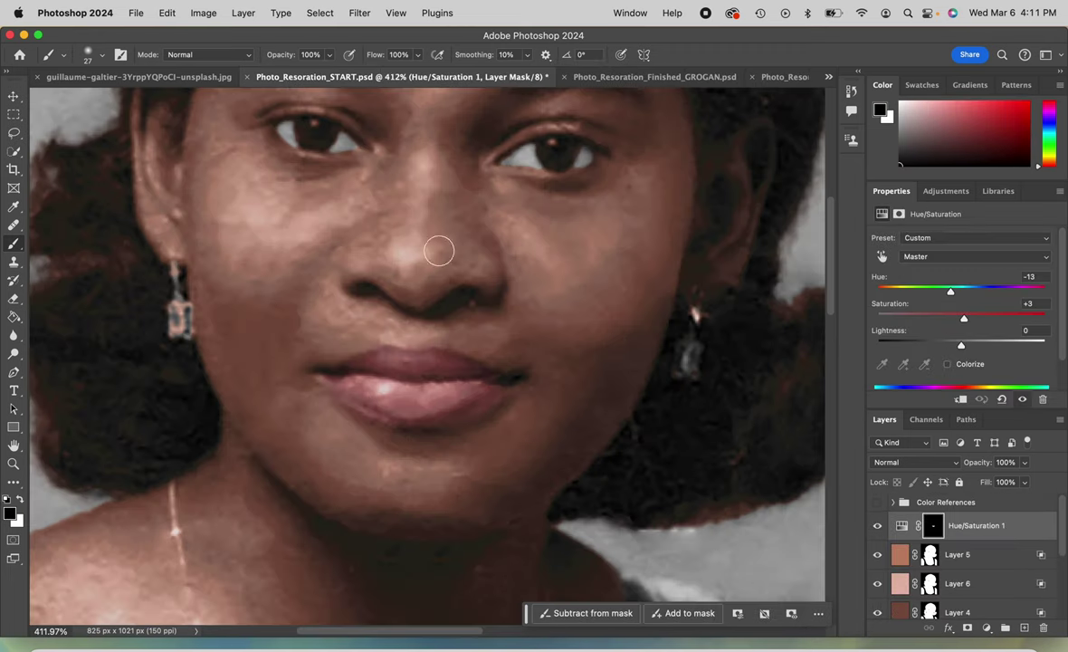
scroll(477, 374, "down", 4)
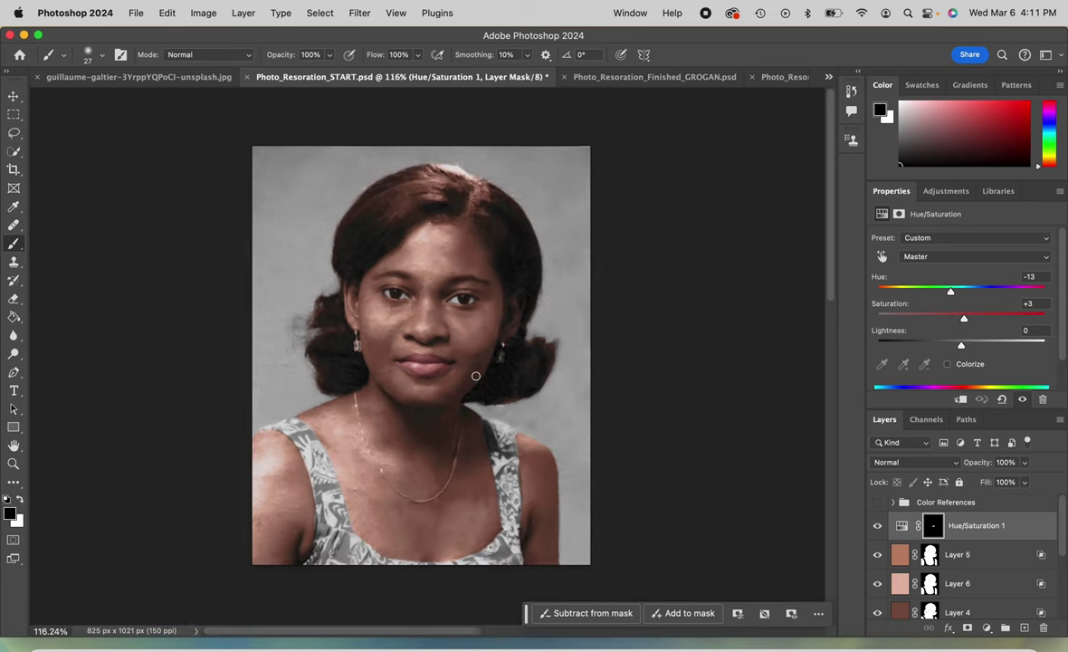
scroll(476, 376, "up", 2)
scroll(476, 375, "down", 2)
scroll(476, 376, "up", 3)
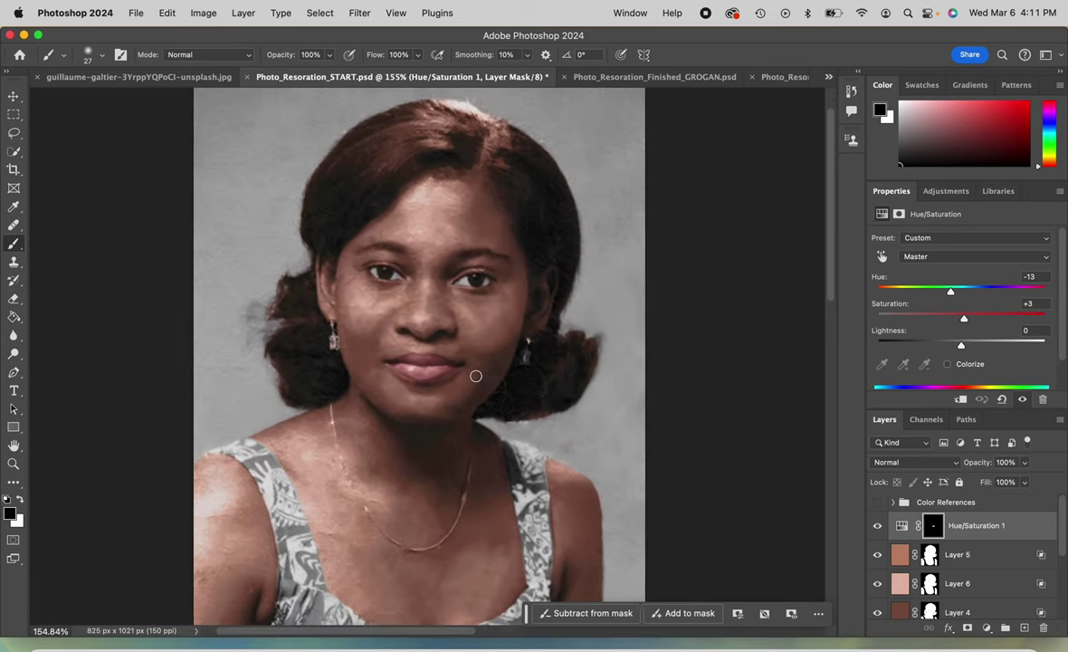
scroll(477, 376, "up", 1)
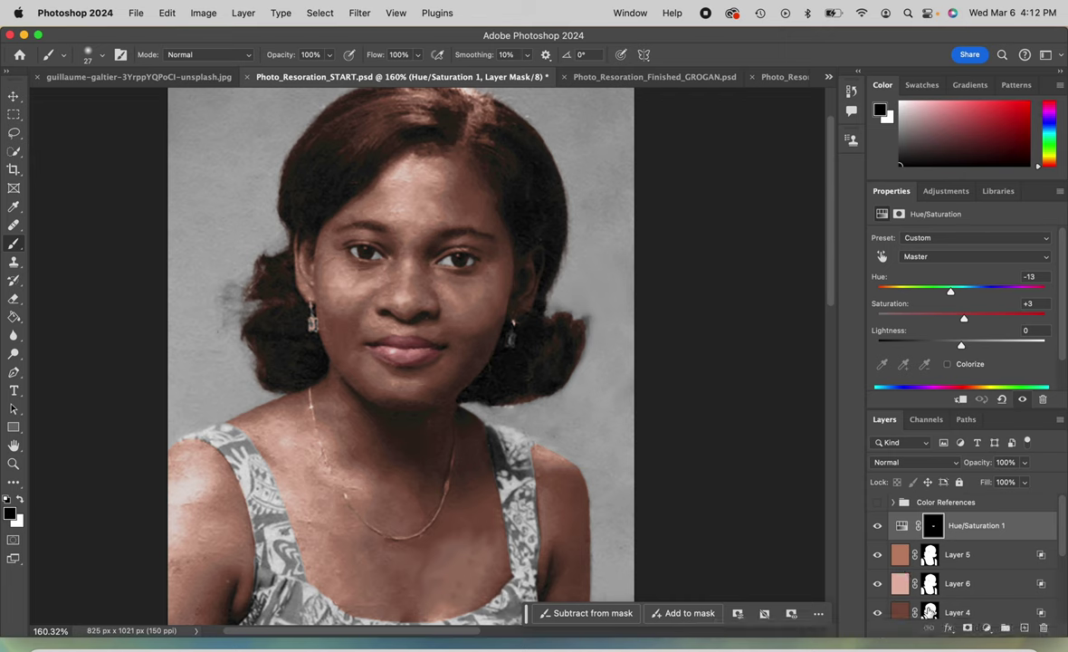
Reorder the skin-color layers so that Layer 6 sits above Layer 5, directly beneath Hue/Saturation 1
scroll(897, 561, "down", 2)
left_click(901, 559)
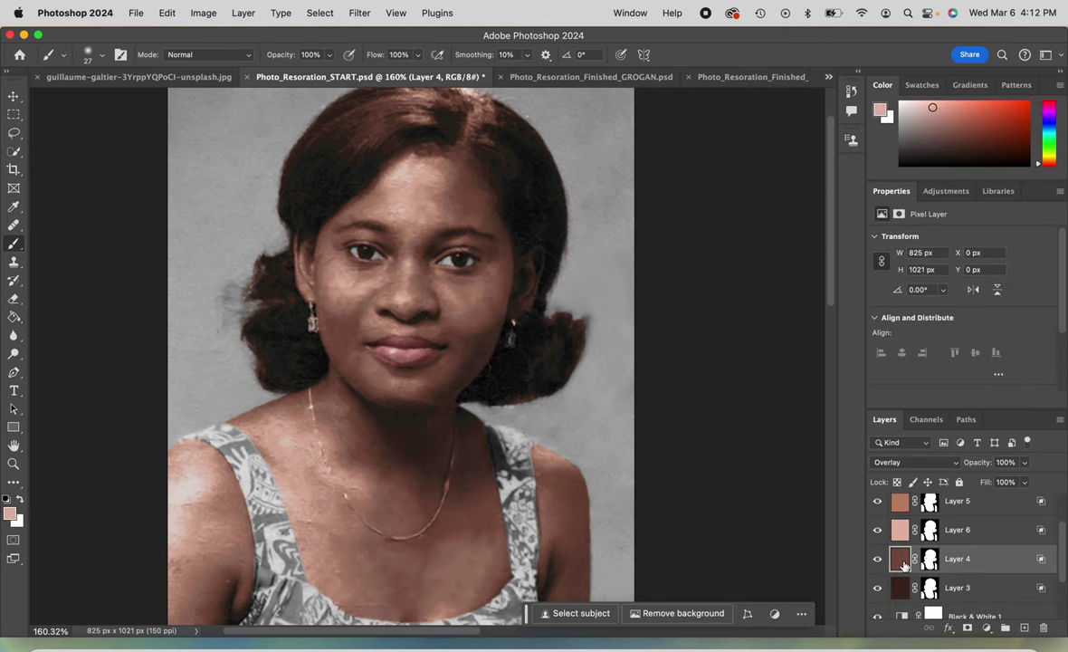
mouse_move(901, 561)
left_mouse_down()
mouse_move(900, 525)
mouse_move(900, 572)
left_mouse_up()
mouse_move(900, 529)
left_mouse_down()
mouse_move(899, 499)
mouse_move(899, 569)
mouse_move(898, 511)
mouse_move(899, 540)
left_mouse_up()
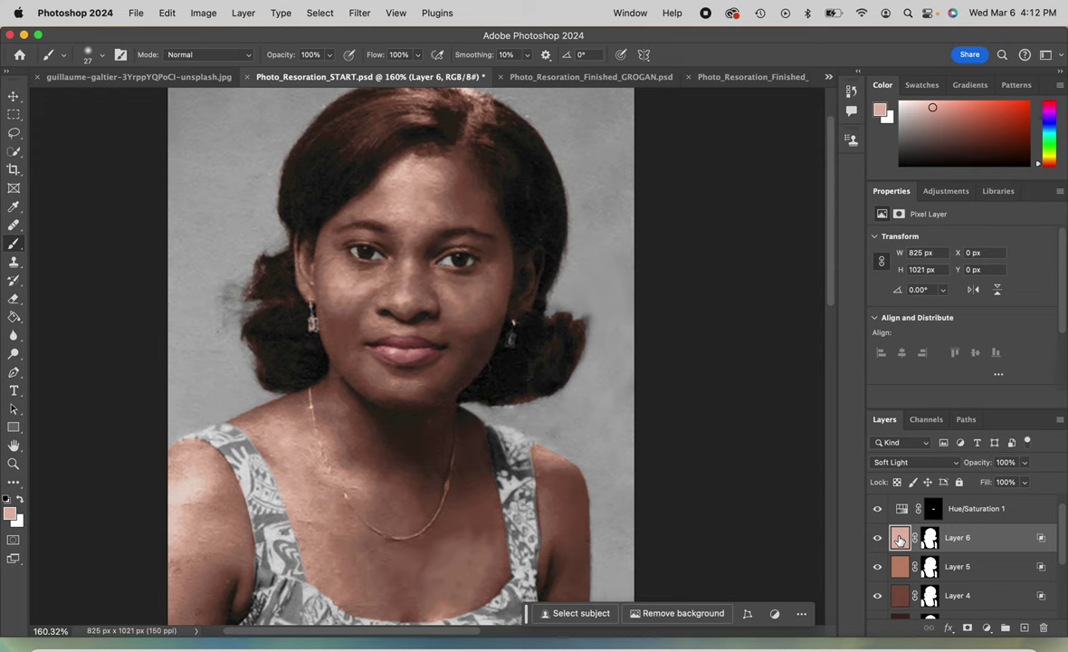
Examine the skin tones in both finished portrait versions and compare them with the working portrait
scroll(604, 214, "right", 3)
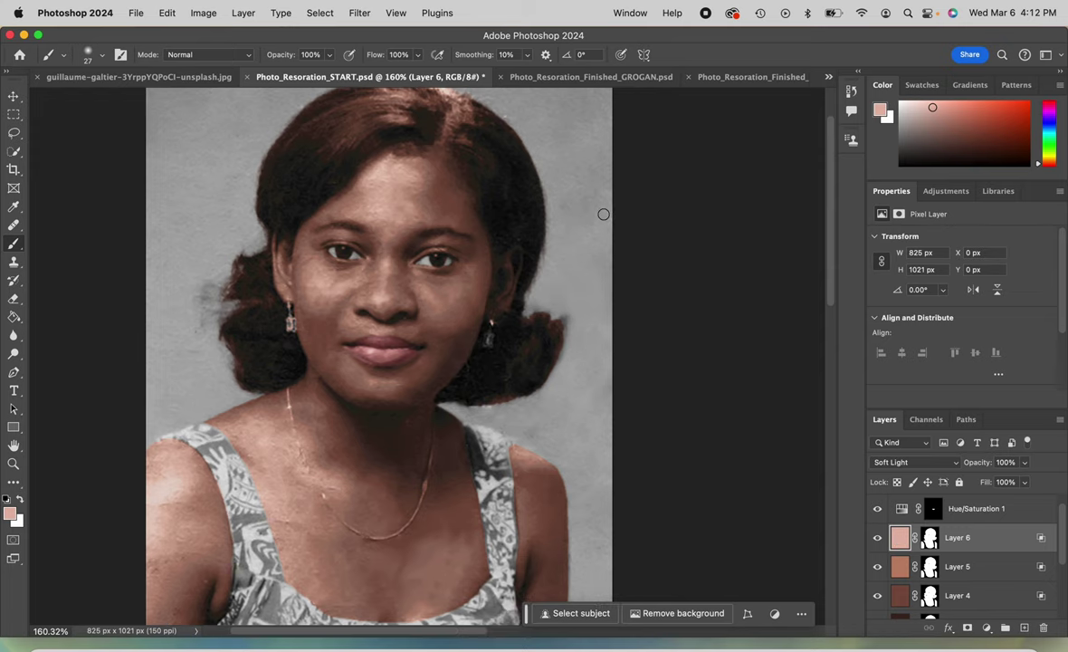
left_click(521, 75)
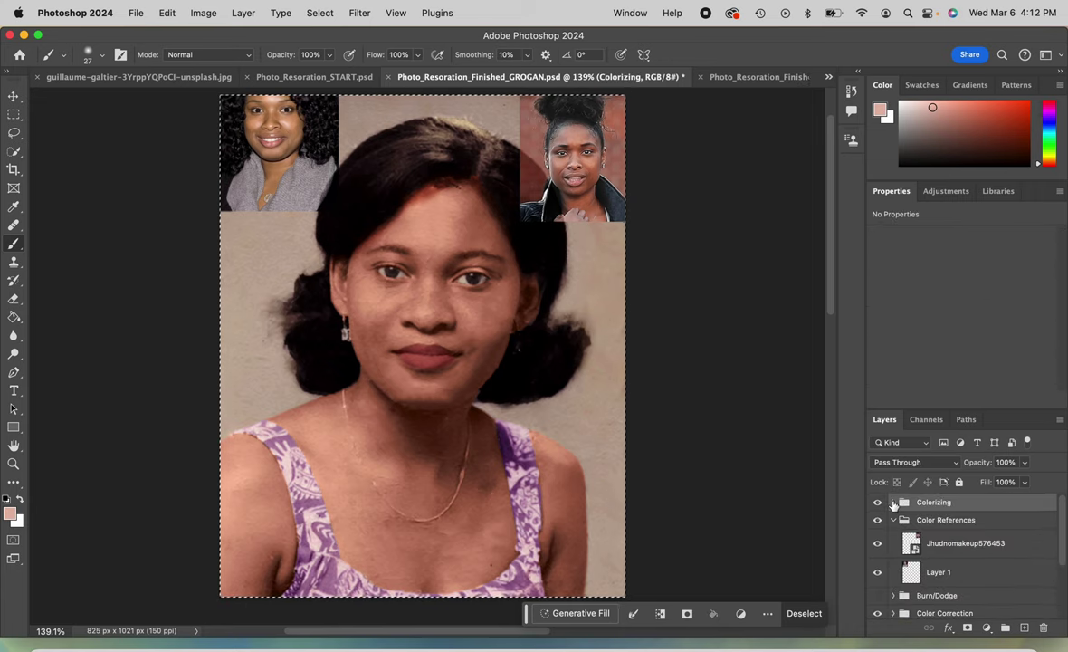
left_click(735, 76)
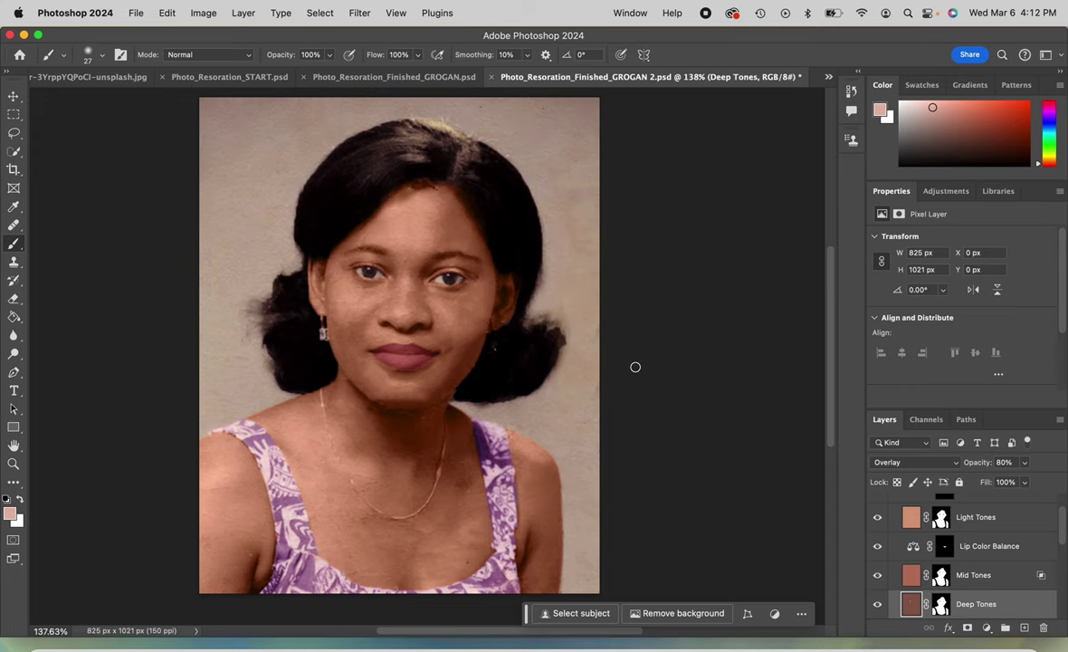
left_click(360, 77)
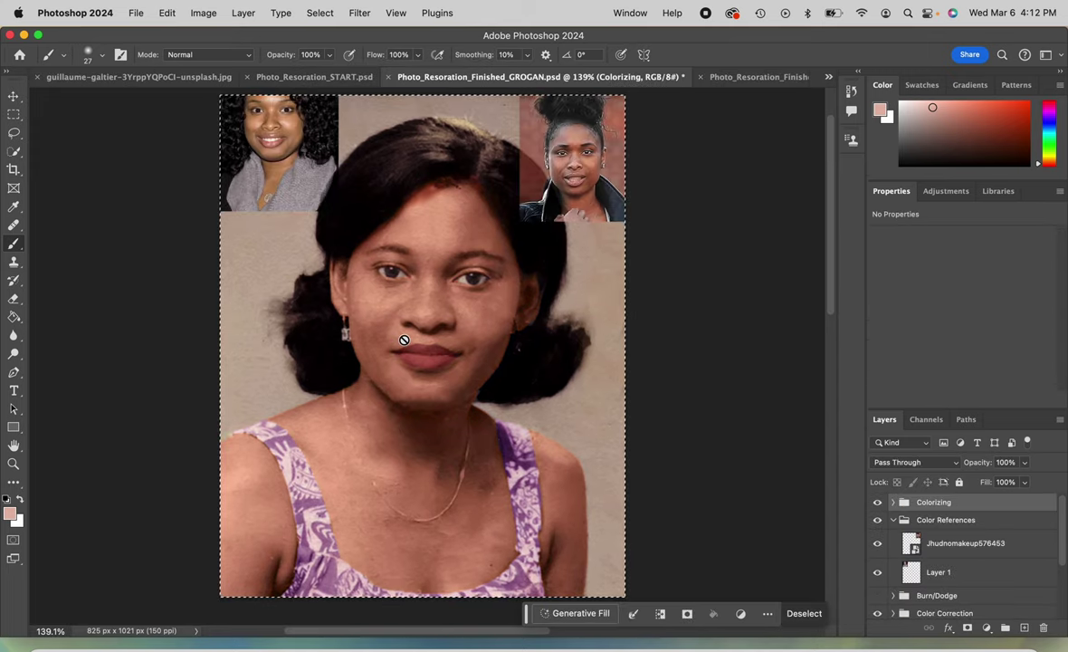
left_click(260, 80)
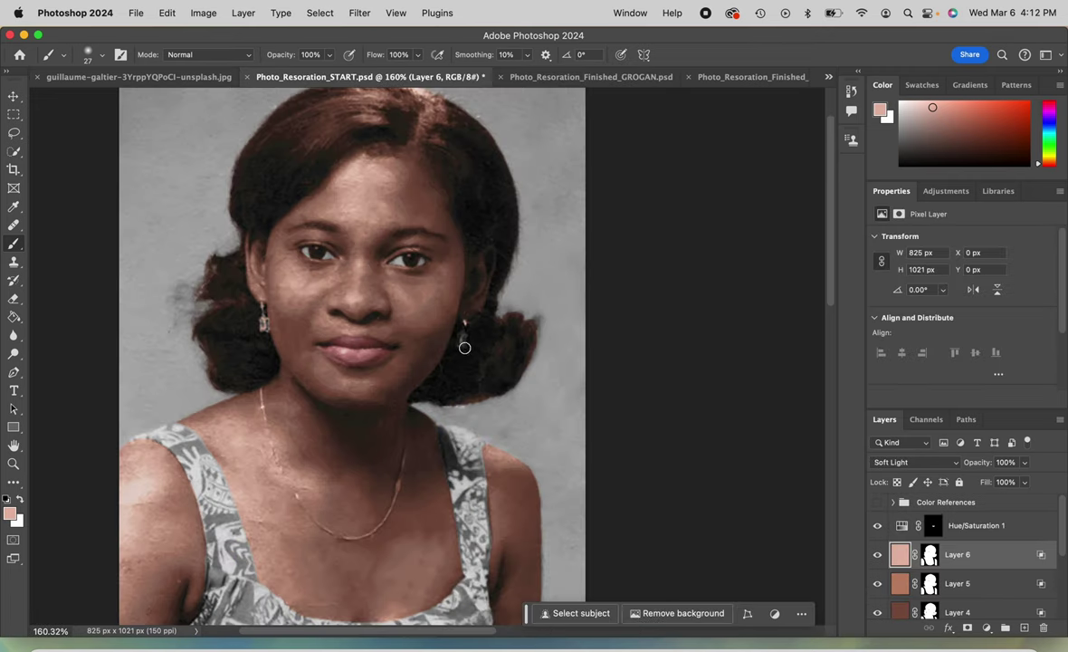
scroll(675, 446, "down", 2)
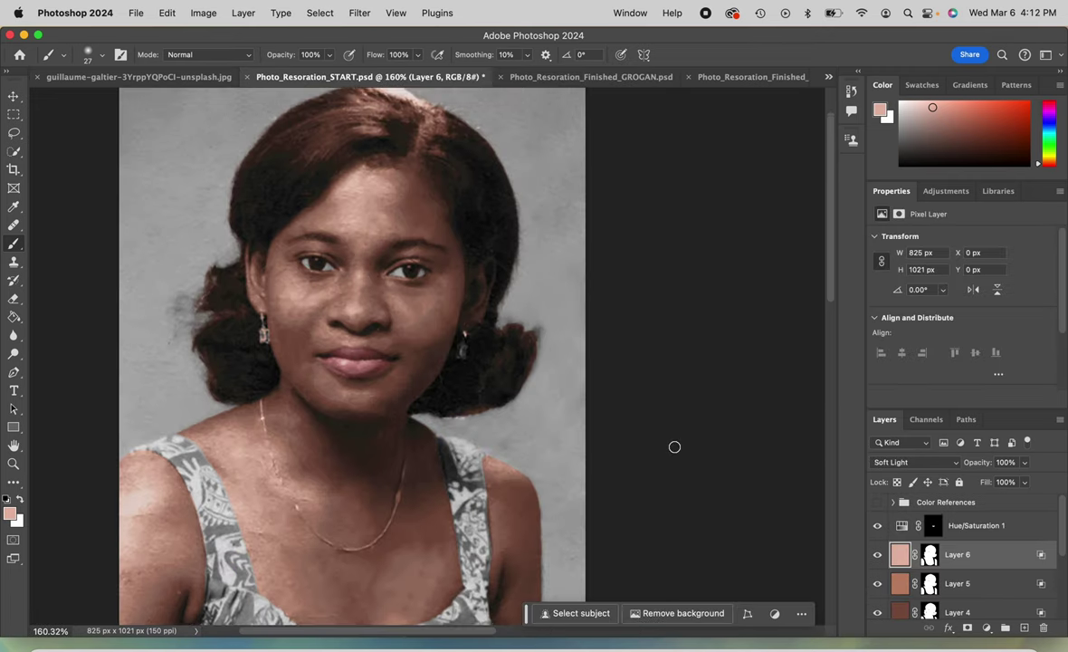
Choose a rosier brown as the foreground color and refill Layer 5 with it
scroll(926, 586, "down", 2)
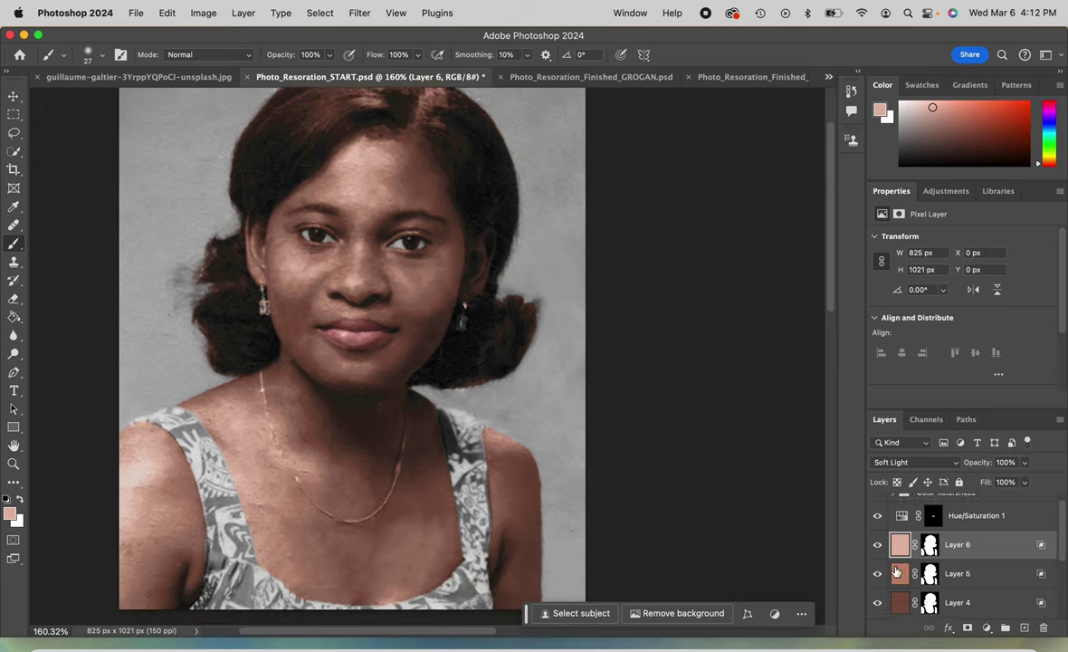
left_click(901, 543)
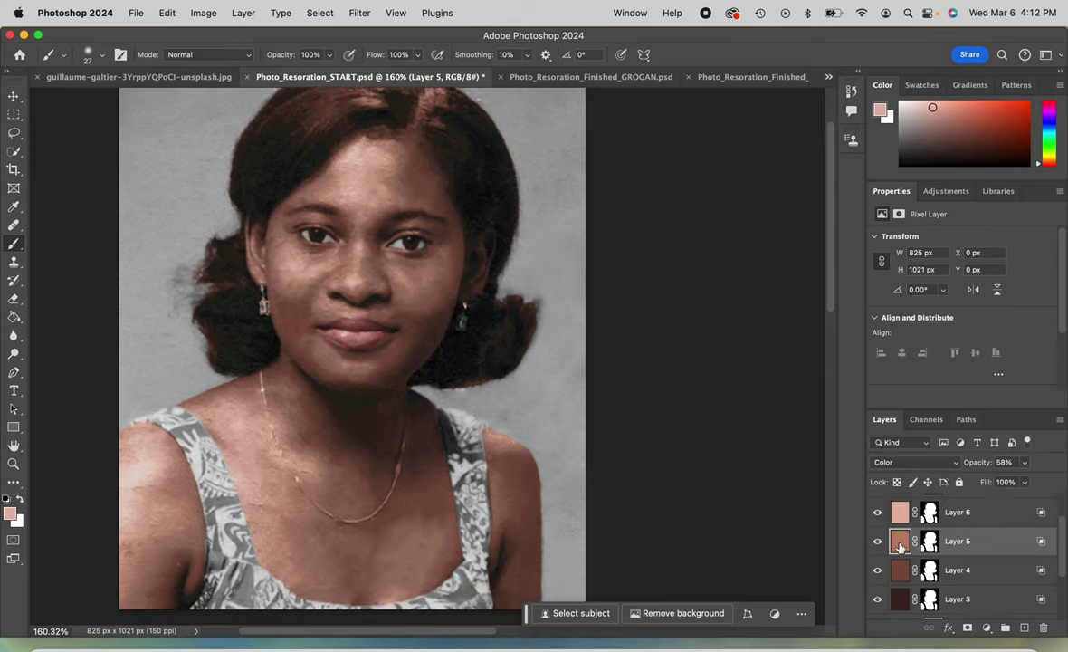
double_click(901, 543)
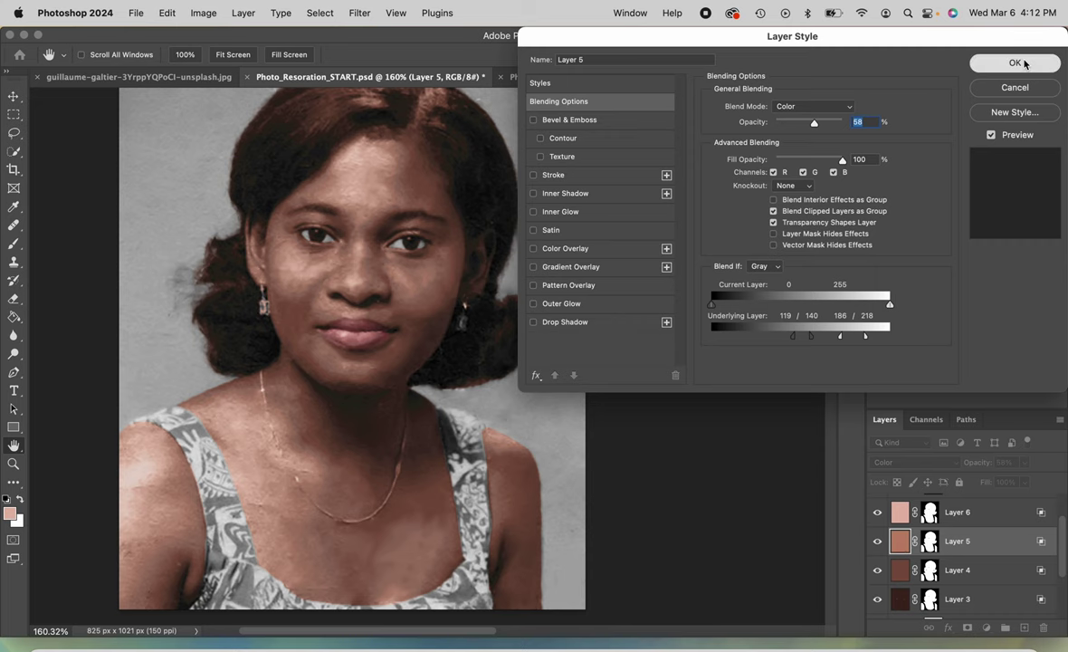
left_click(1015, 62)
key("i")
right_click(846, 532)
key("Escape")
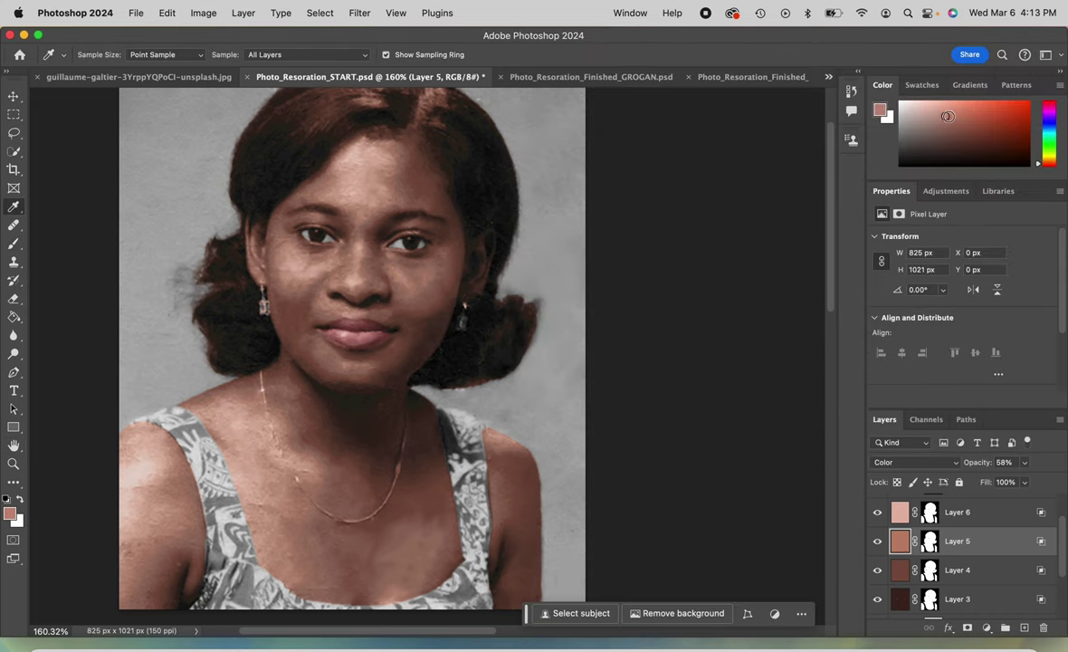
key("b")
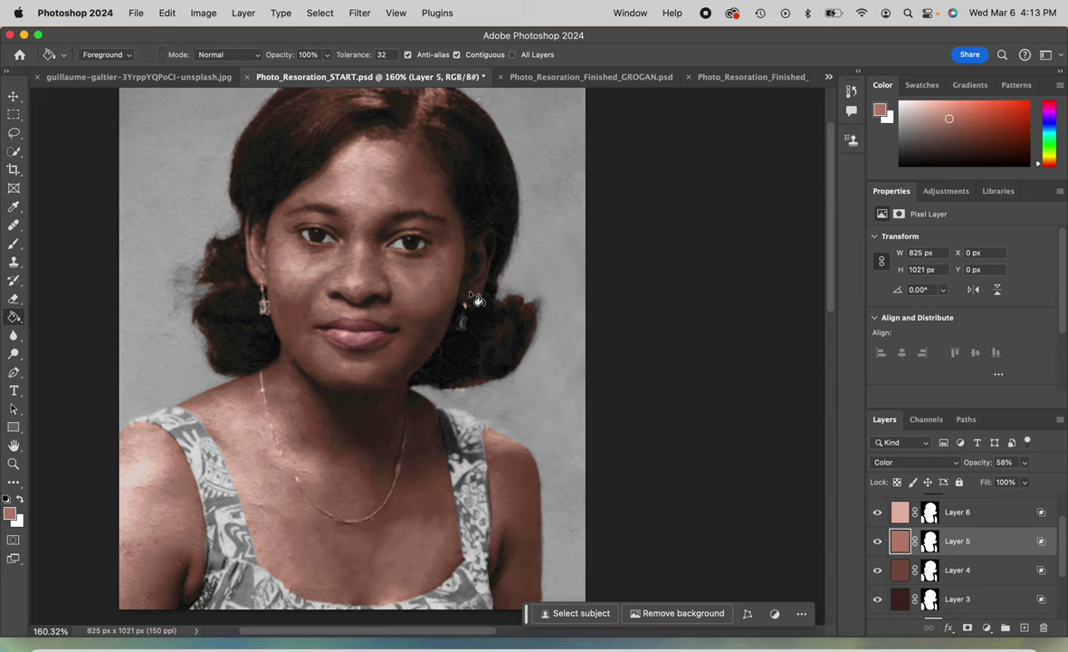
Lower the Underlying Layer shadow threshold in Layer 5's Blend If settings so its color reaches darker skin tones
key("v")
double_click(984, 542)
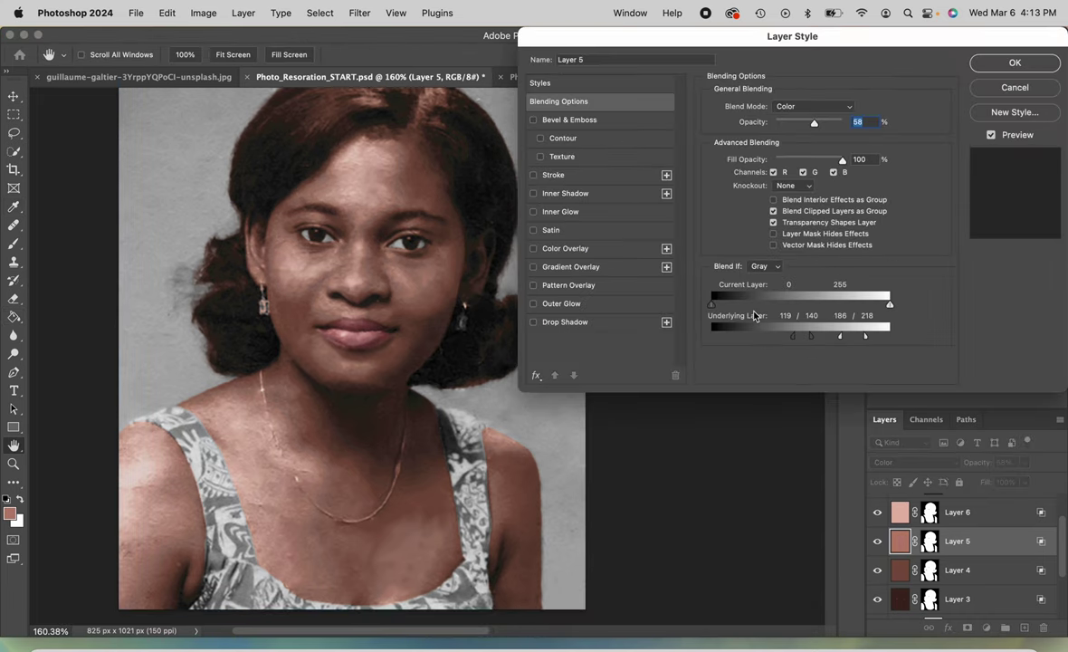
left_click_drag(794, 341, 756, 341)
left_click(1015, 63)
scroll(625, 334, "up", 4)
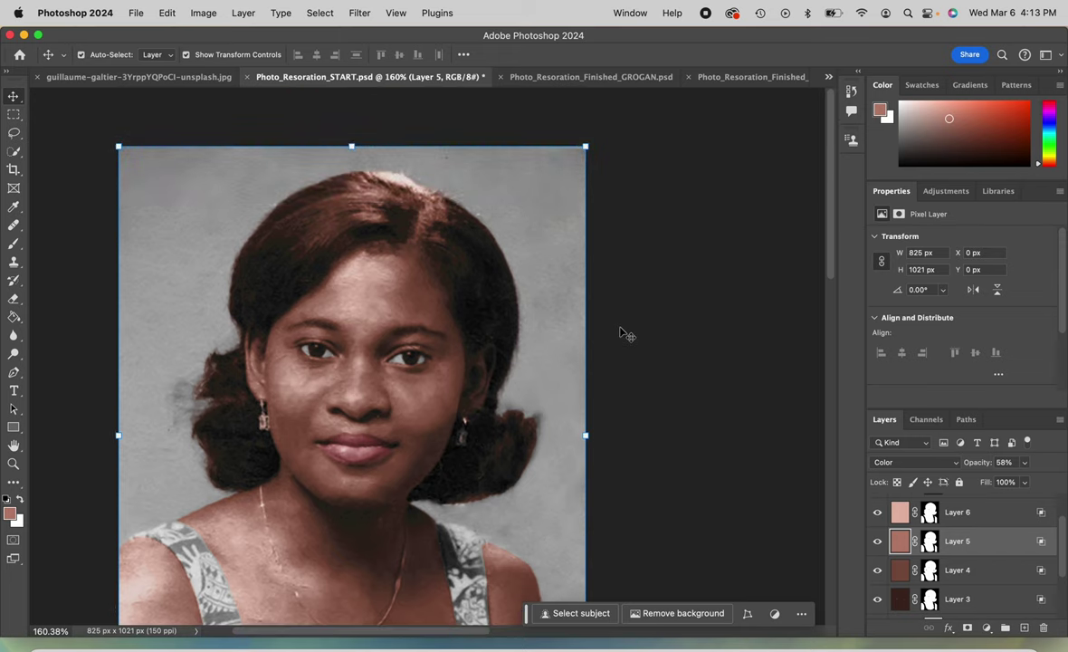
Set up the Brush tool at 9 px, small enough to cover the catchlights in the eyes
scroll(625, 333, "down", 3)
scroll(625, 333, "down", 2)
scroll(623, 332, "up", 8)
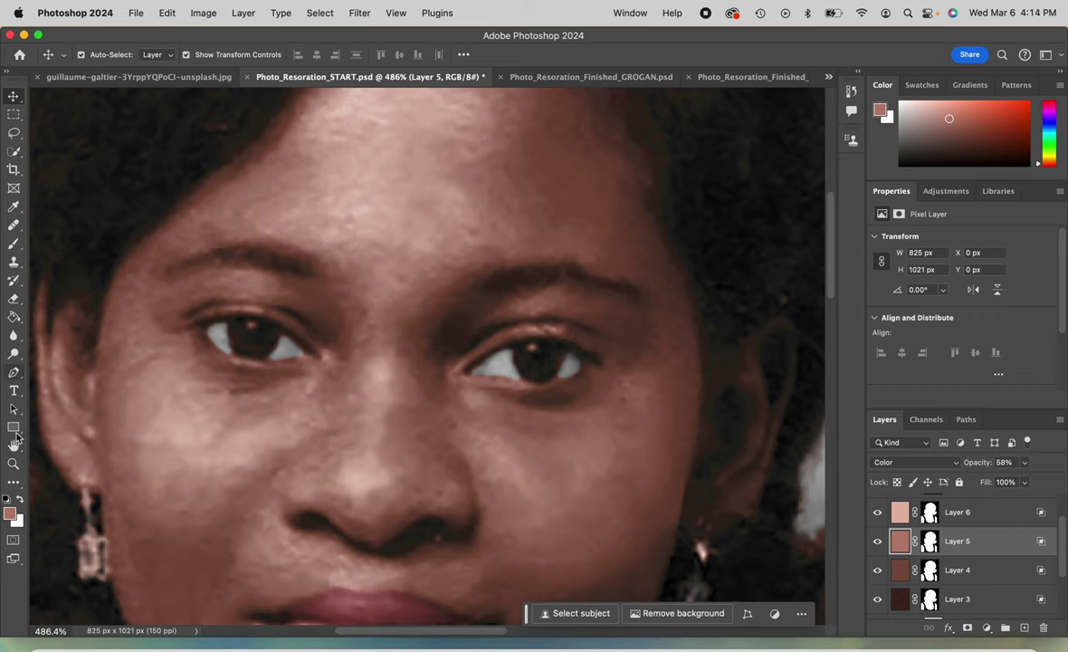
left_click(13, 243)
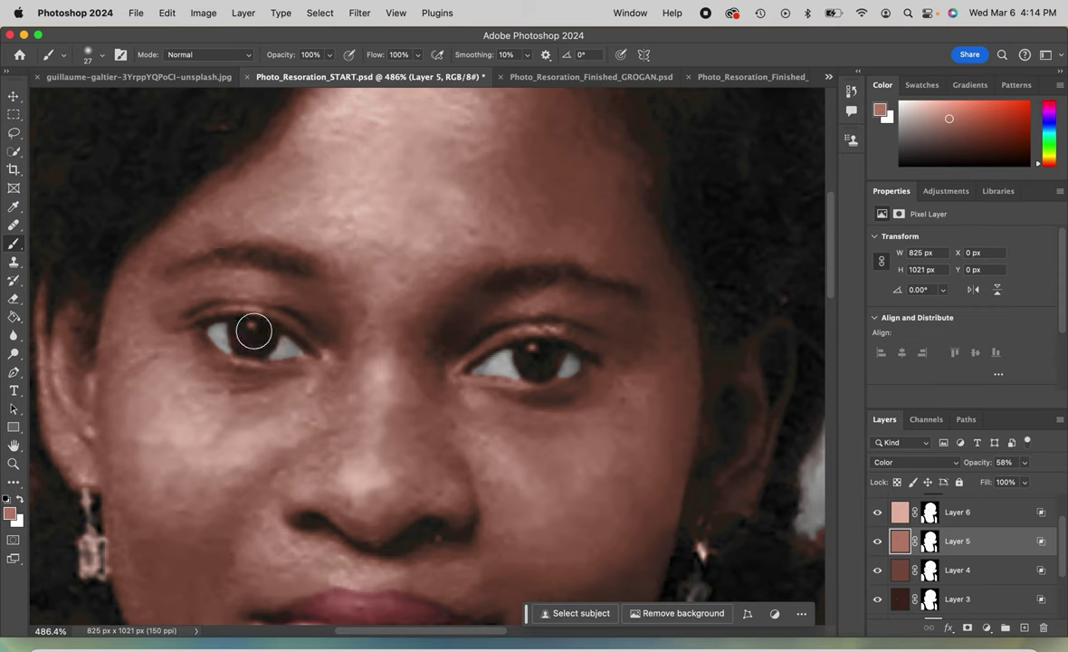
left_click(103, 57)
left_click_drag(90, 100, 84, 99)
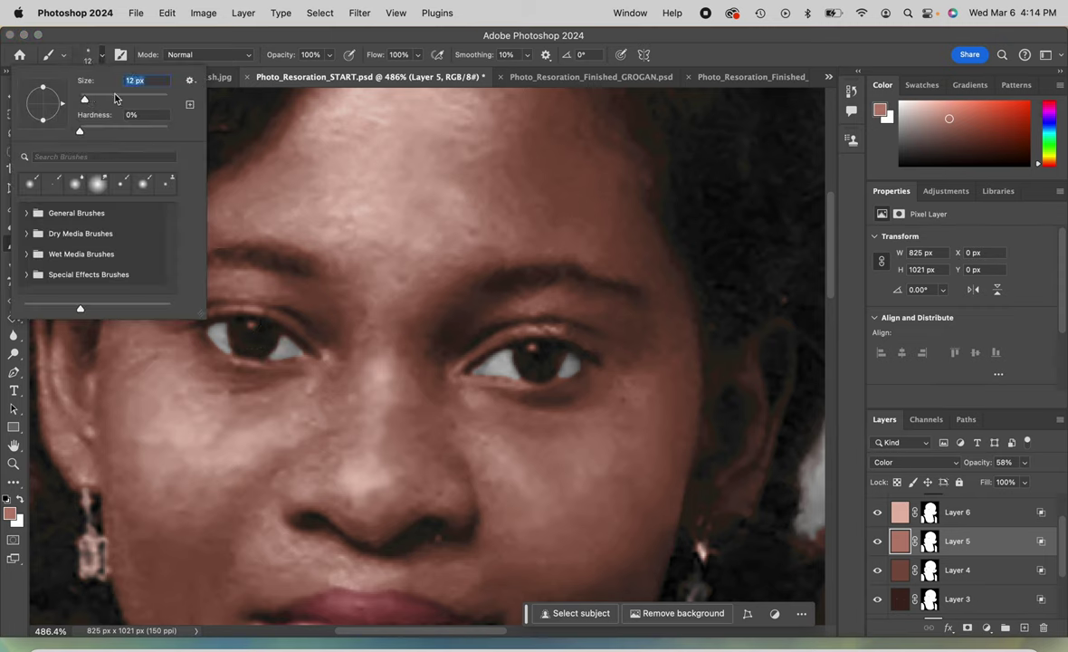
left_click_drag(84, 101, 82, 103)
left_click(252, 324)
left_click(103, 52)
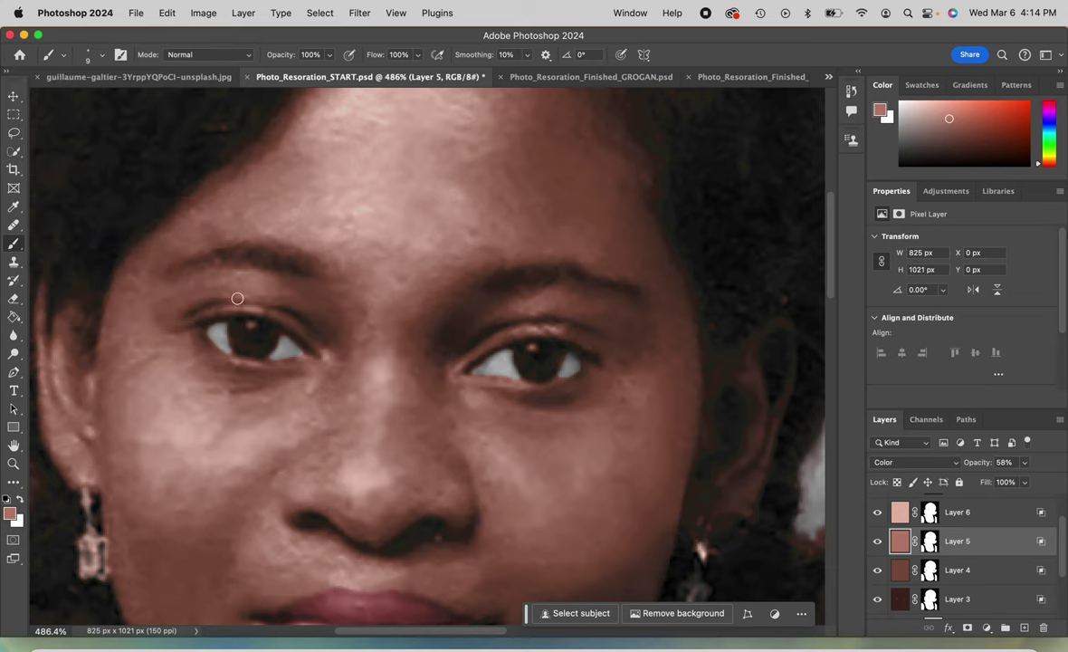
Reset the foreground color to black and increase the brush hardness for precise mask painting
left_click(8, 500)
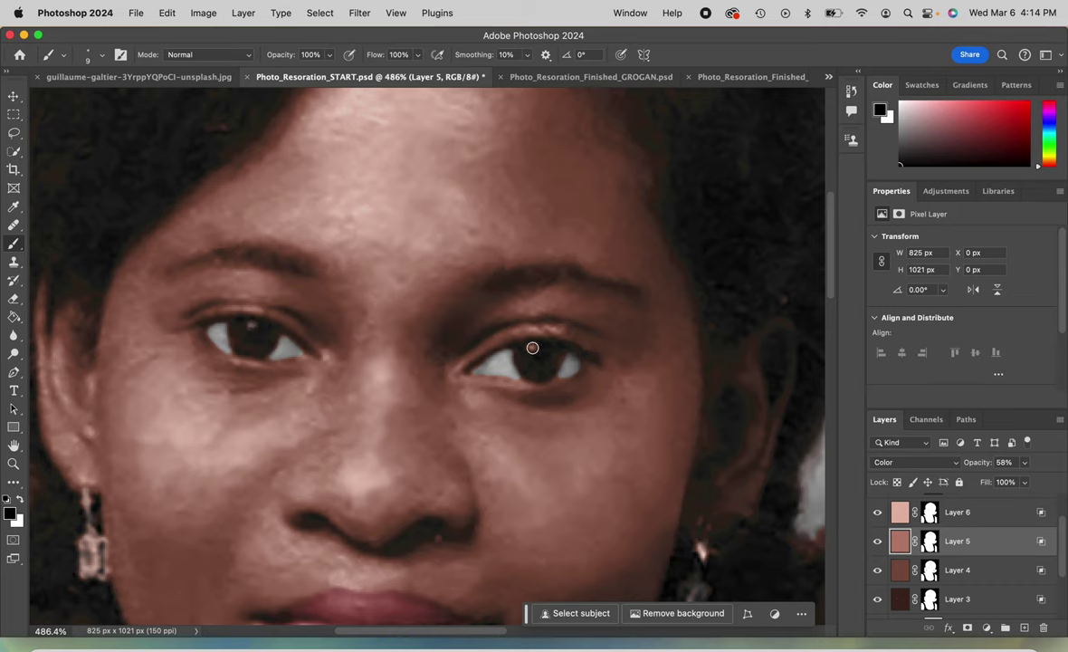
key("alt+bracketright")
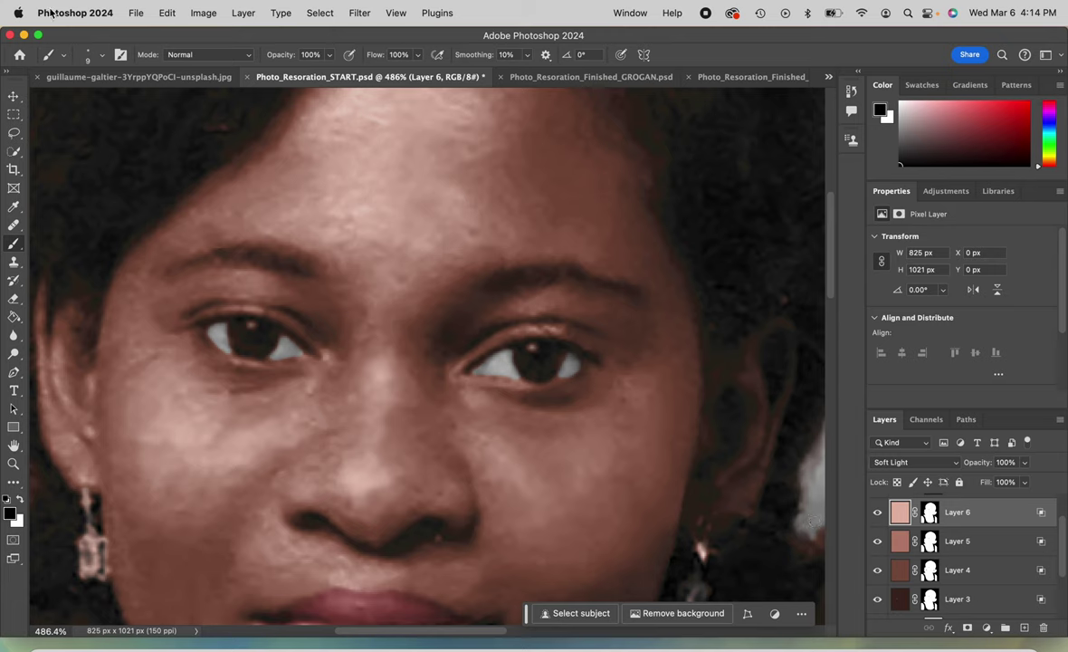
left_click(102, 55)
left_click_drag(93, 131, 167, 132)
left_click(103, 54)
Paint black over both eye catchlights on the masks of Layer 5, Layer 4 and Layer 3 to remove the skin color
key("alt+bracketleft")
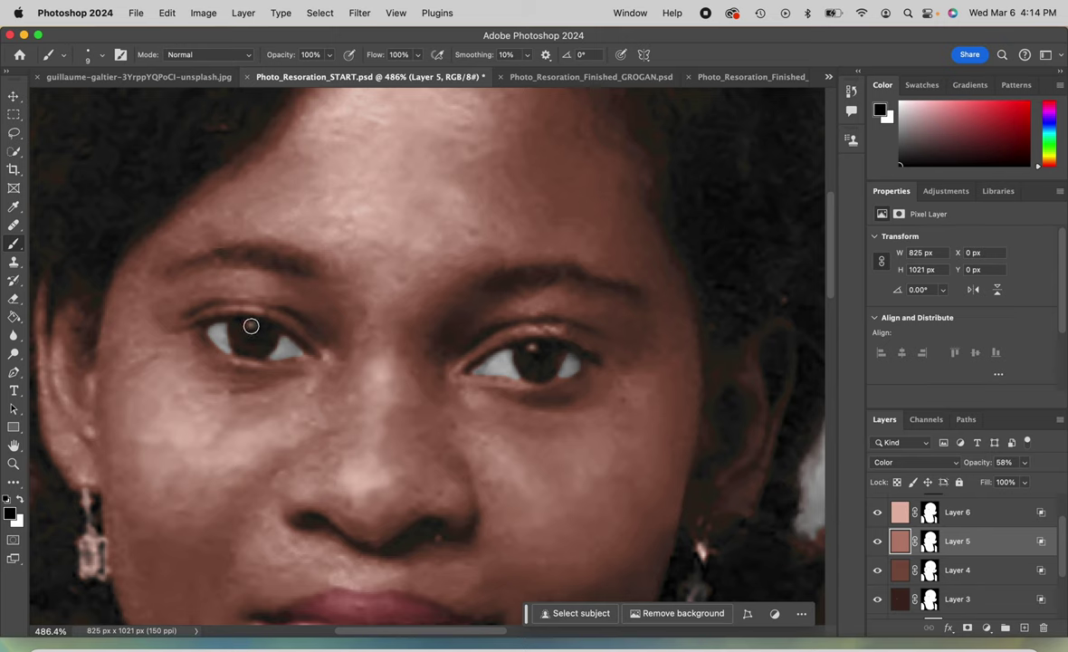
left_click(936, 541)
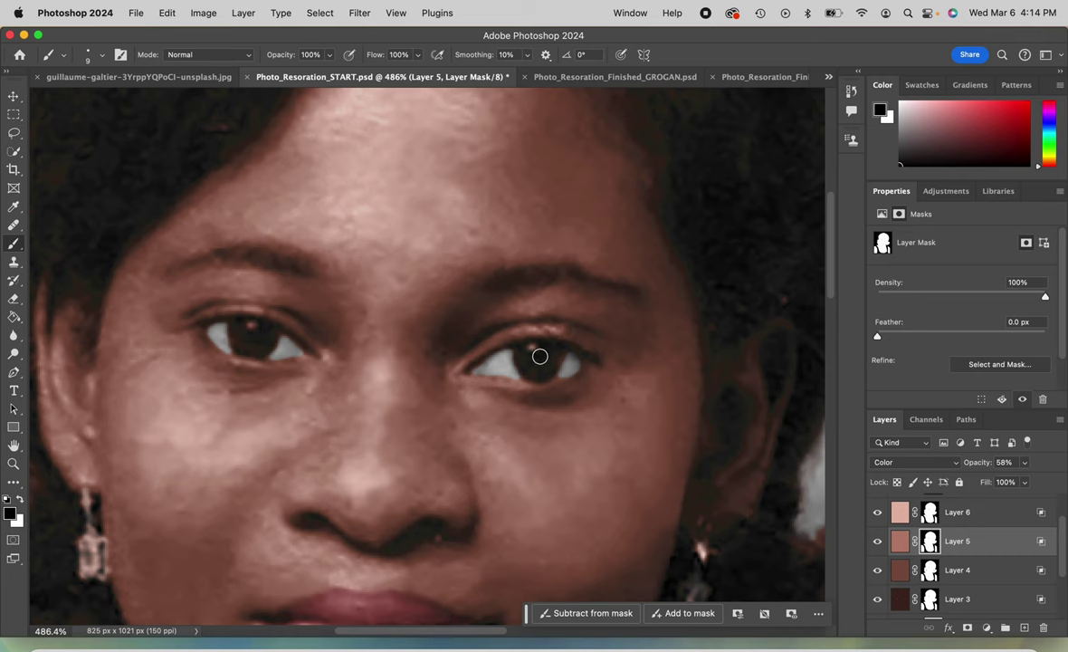
scroll(871, 602, "up", 3)
key("alt+[")
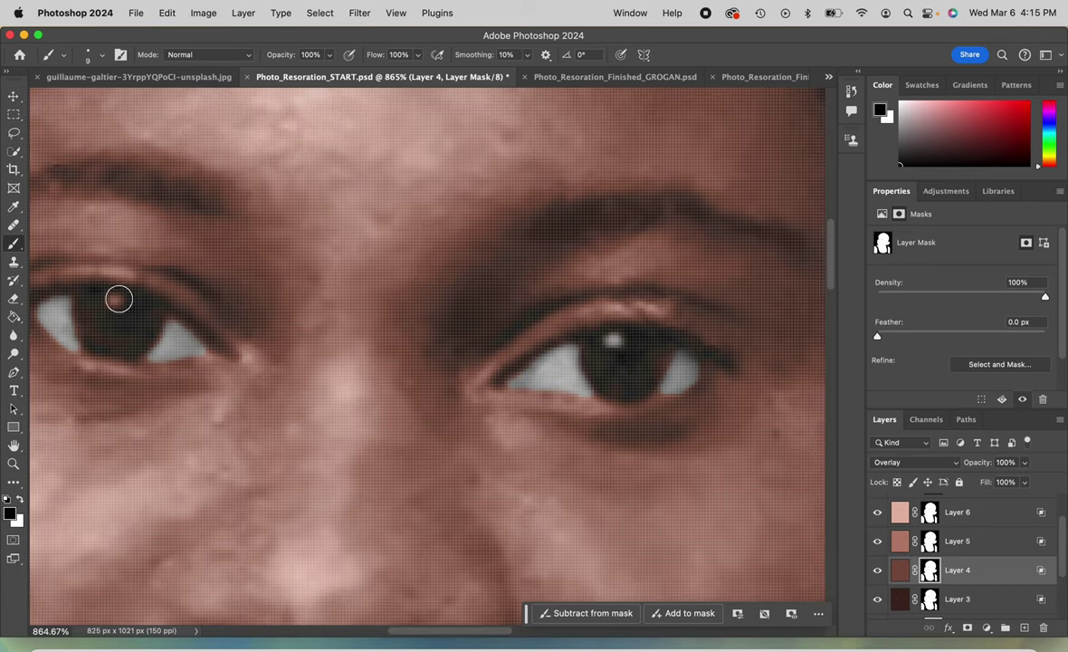
left_click(942, 600)
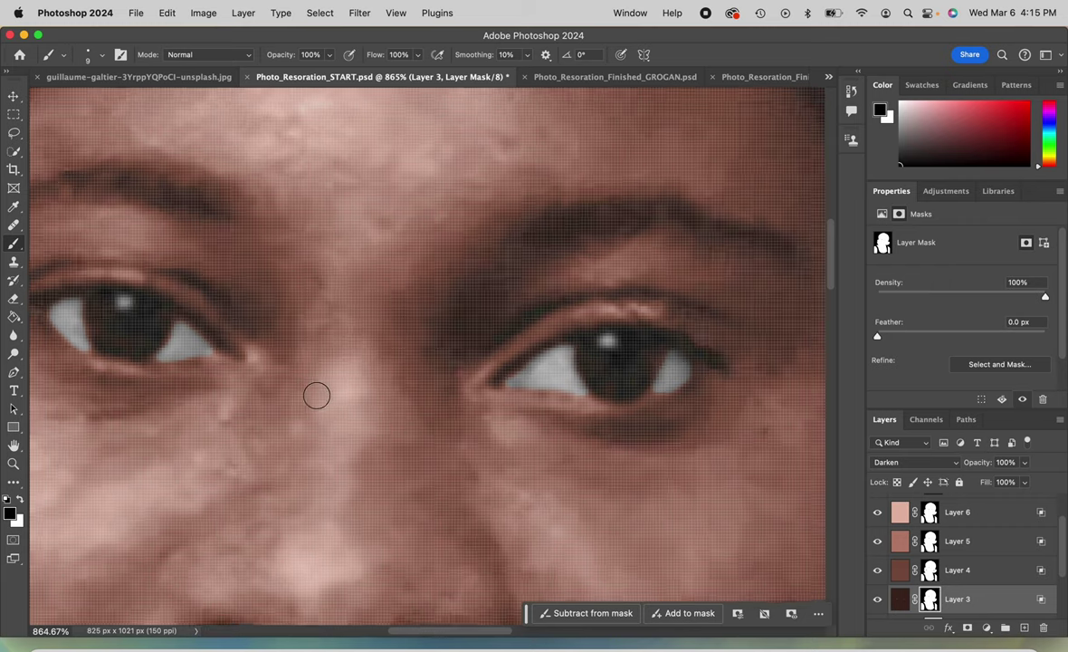
Review the full portrait with the cleaned eye highlights and look through the layer stack down to Background
scroll(317, 393, "down", 8)
scroll(332, 394, "down", 3)
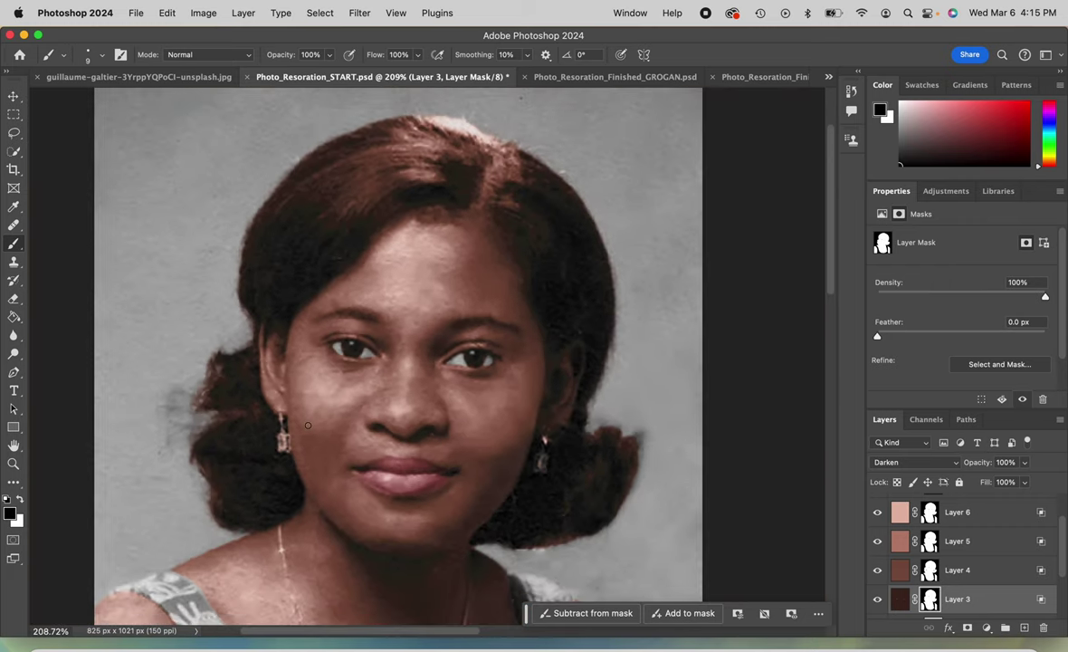
scroll(307, 425, "down", 5)
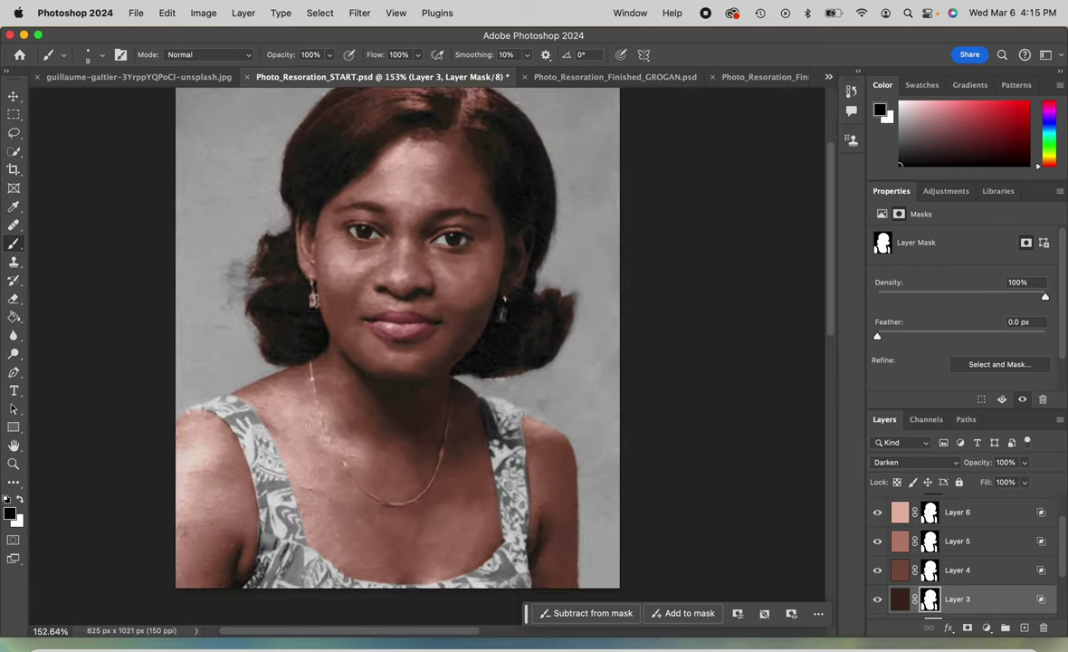
scroll(306, 428, "up", 3)
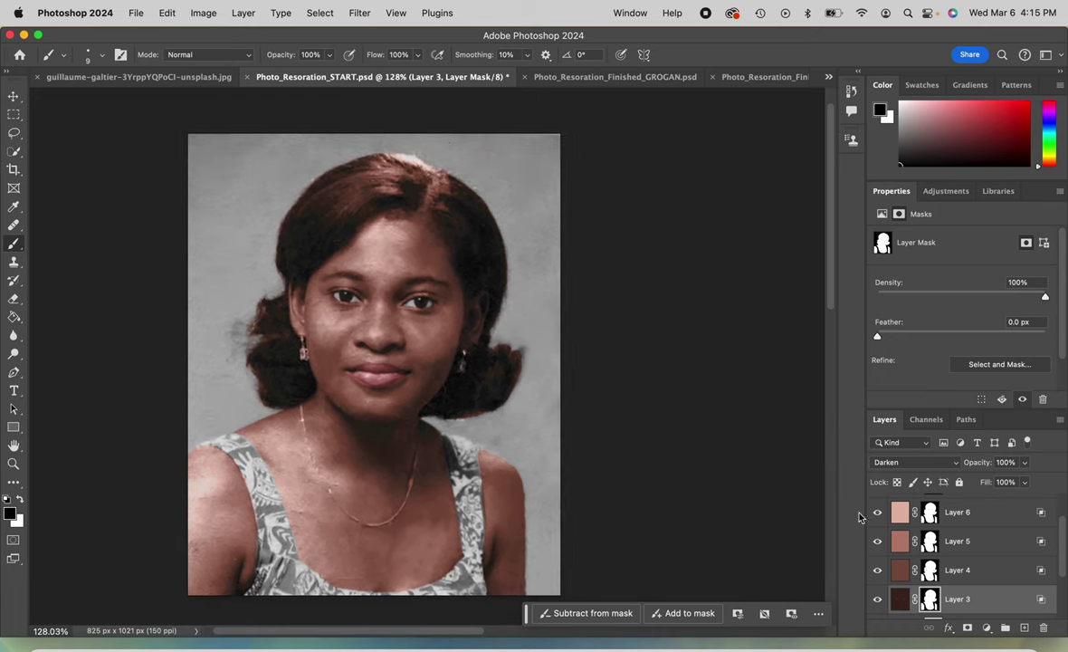
scroll(904, 521, "down", 3)
scroll(999, 587, "up", 5)
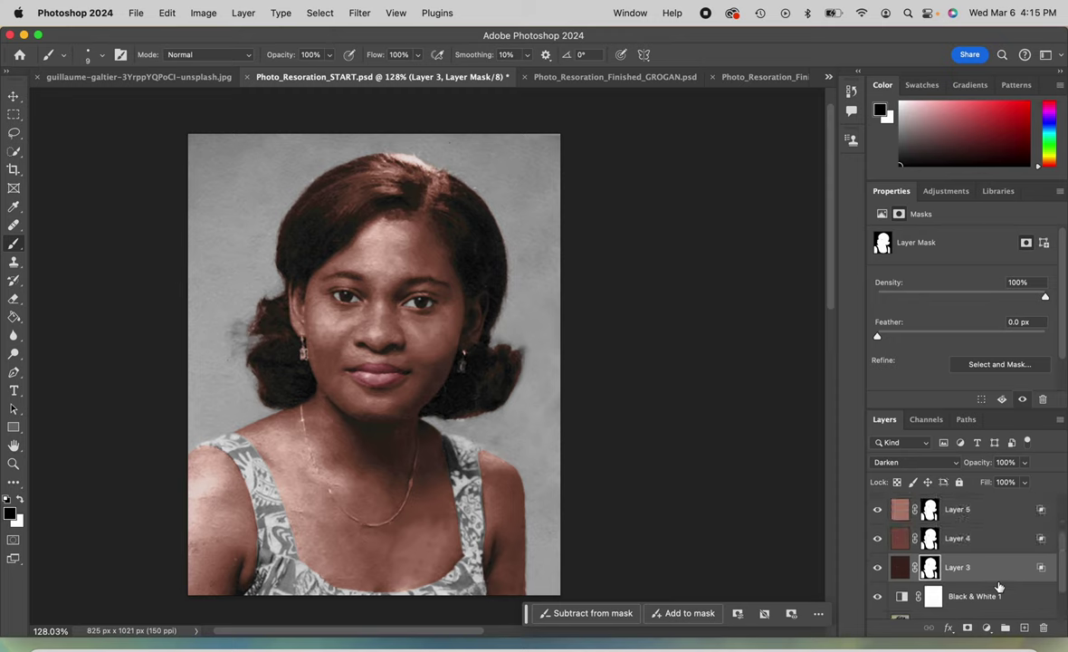
scroll(1000, 587, "down", 4)
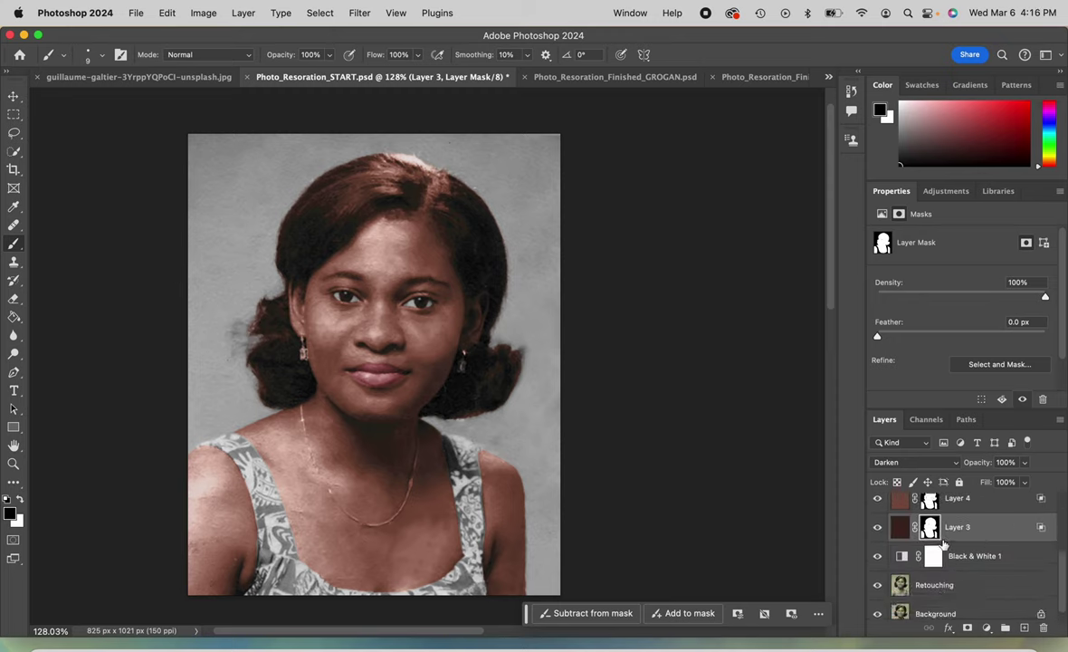
Create a new layer directly below Layer 3 and fill it with a medium purple using the Paint Bucket
left_click(1024, 627)
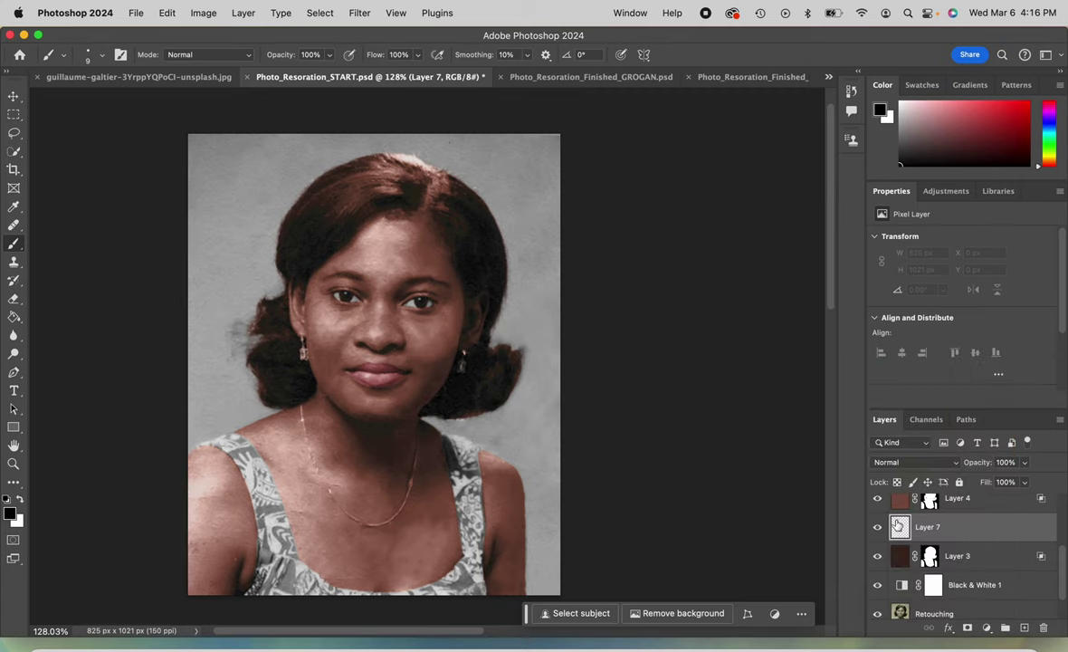
left_click_drag(899, 526, 899, 556)
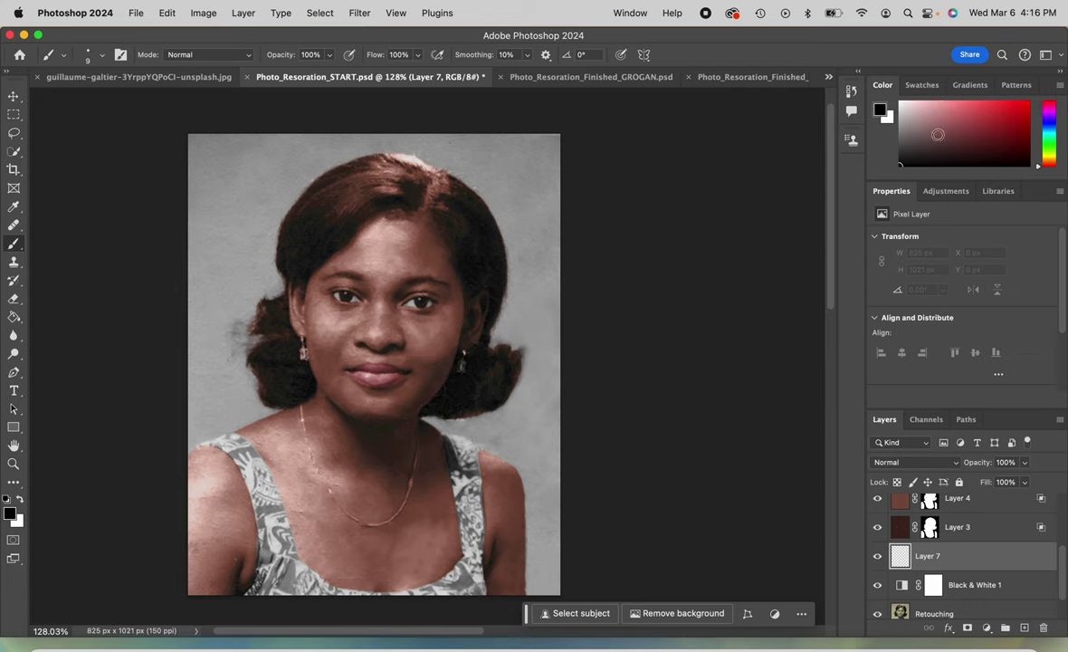
left_click_drag(961, 116, 947, 115)
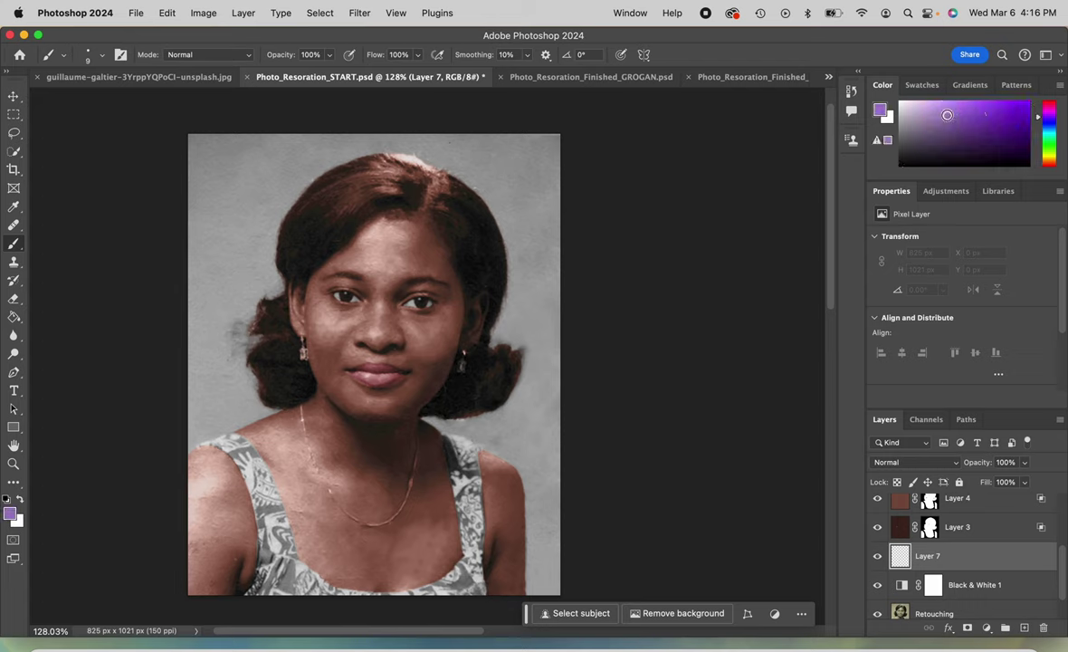
left_click(13, 317)
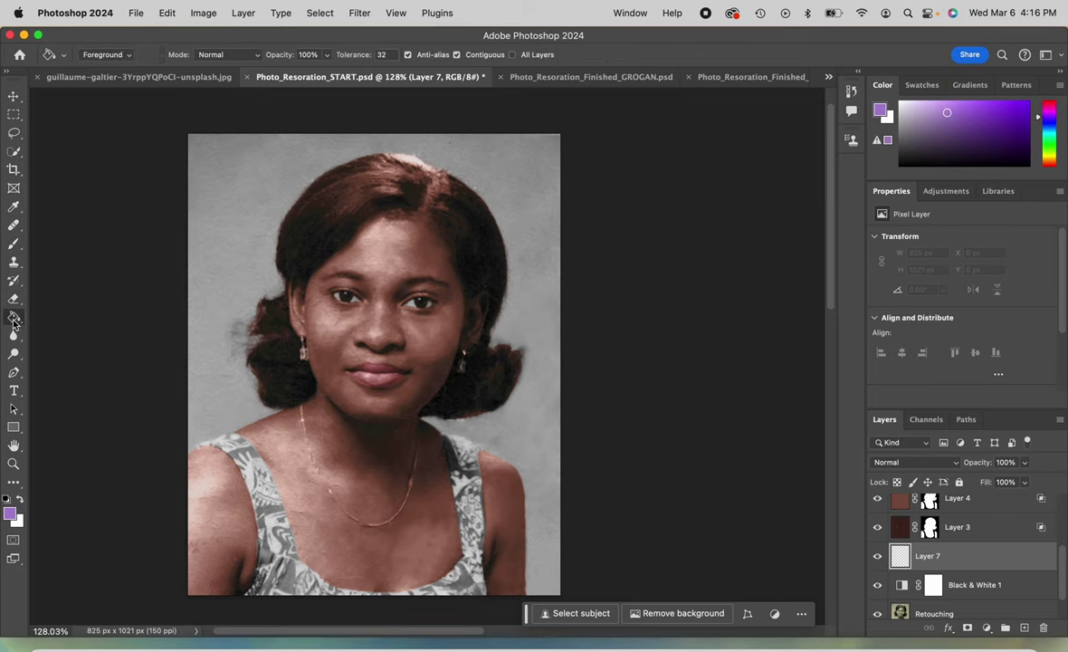
left_click(236, 264)
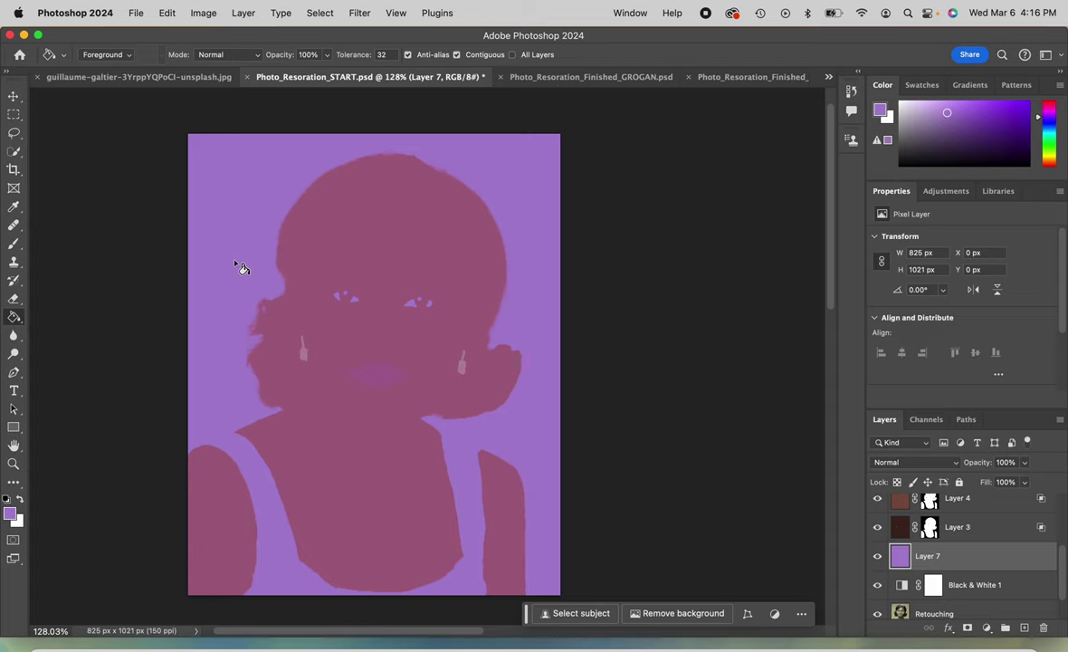
Copy Layer 3's mask onto the purple Layer 7 and invert the copied mask
left_click(931, 528)
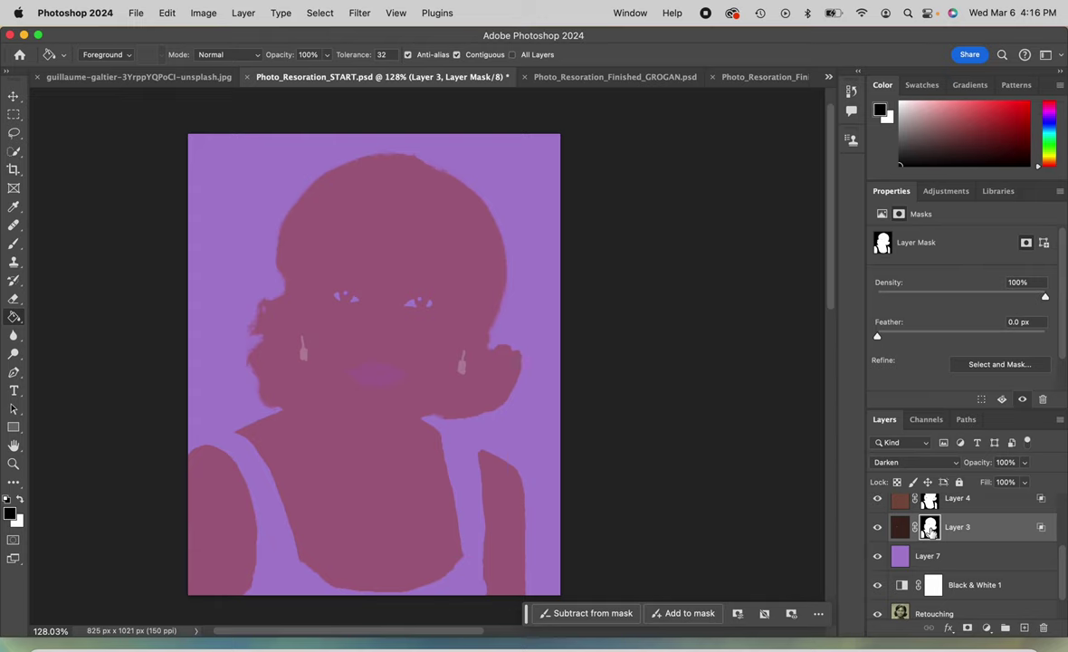
left_click_drag(930, 531, 935, 549)
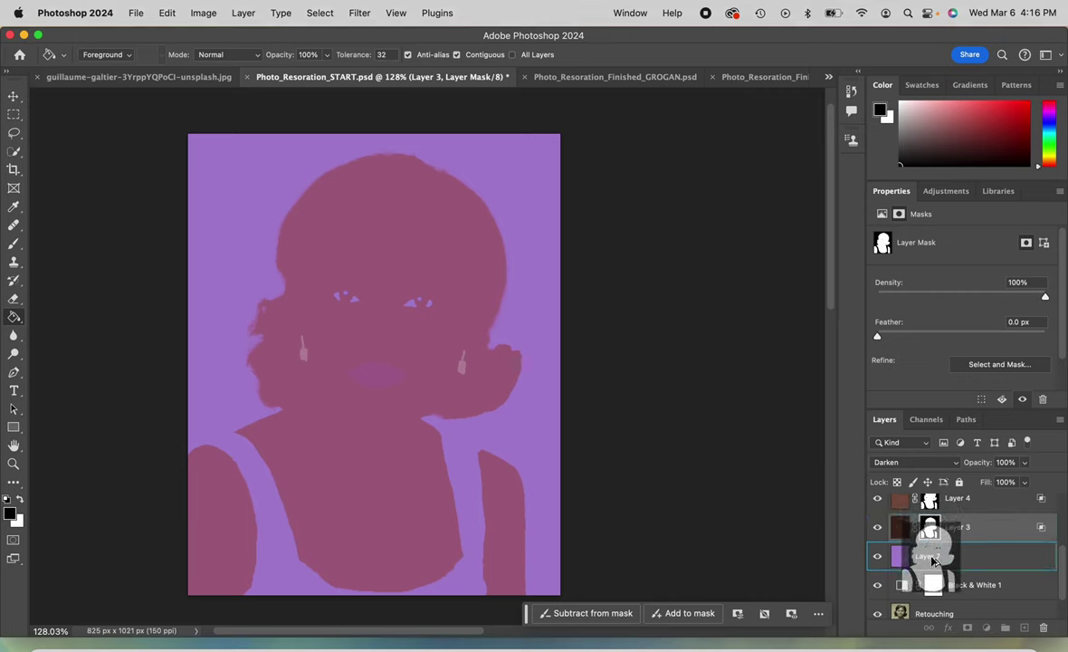
left_click_drag(933, 561, 931, 559)
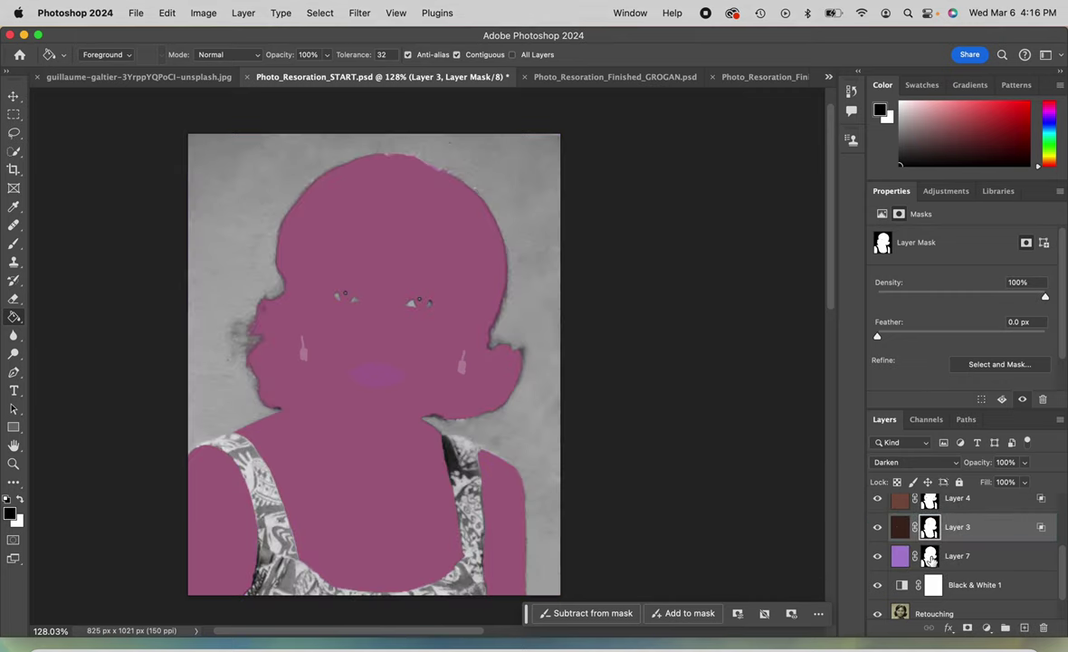
left_click(986, 556)
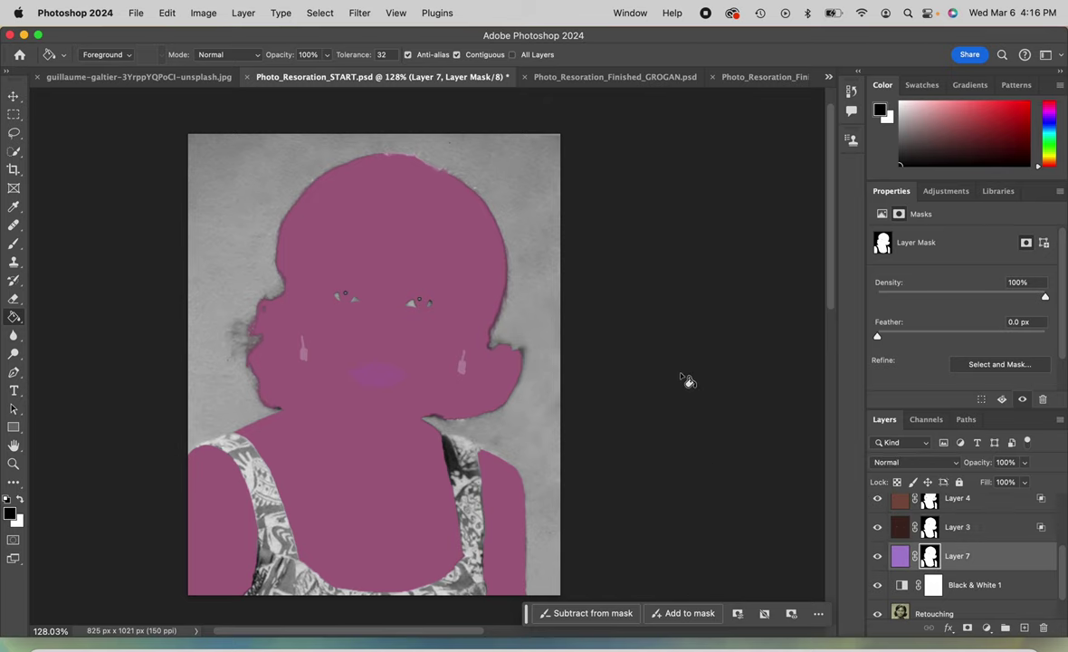
key("super+i")
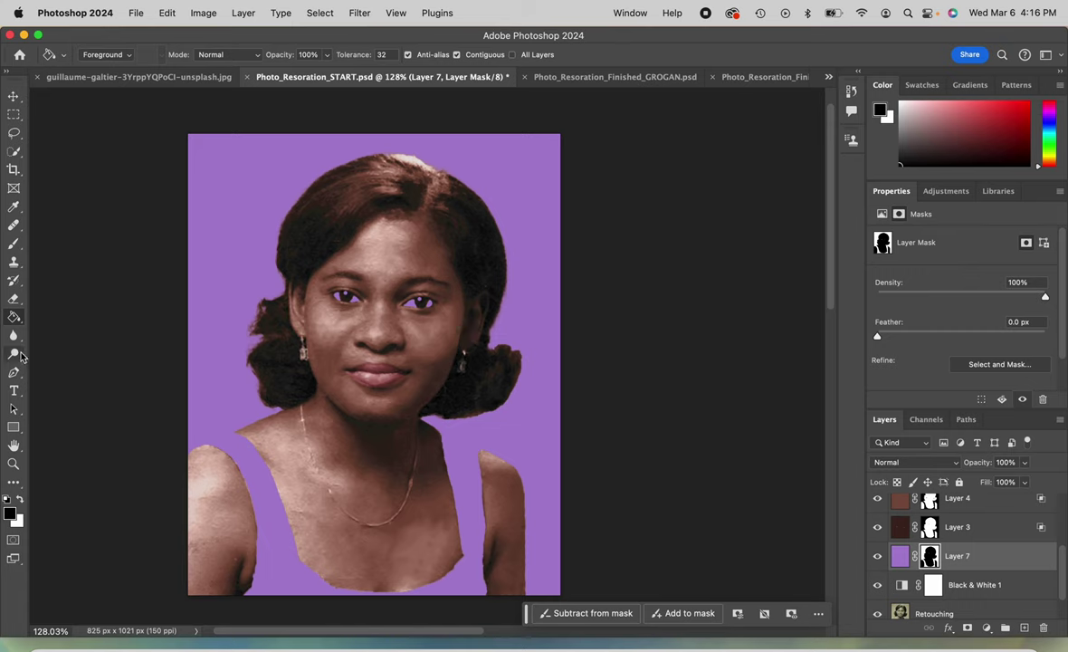
Paint black with a 284 px brush on Layer 7's mask to clear purple from the eyes and most of the backdrop
left_click(15, 246)
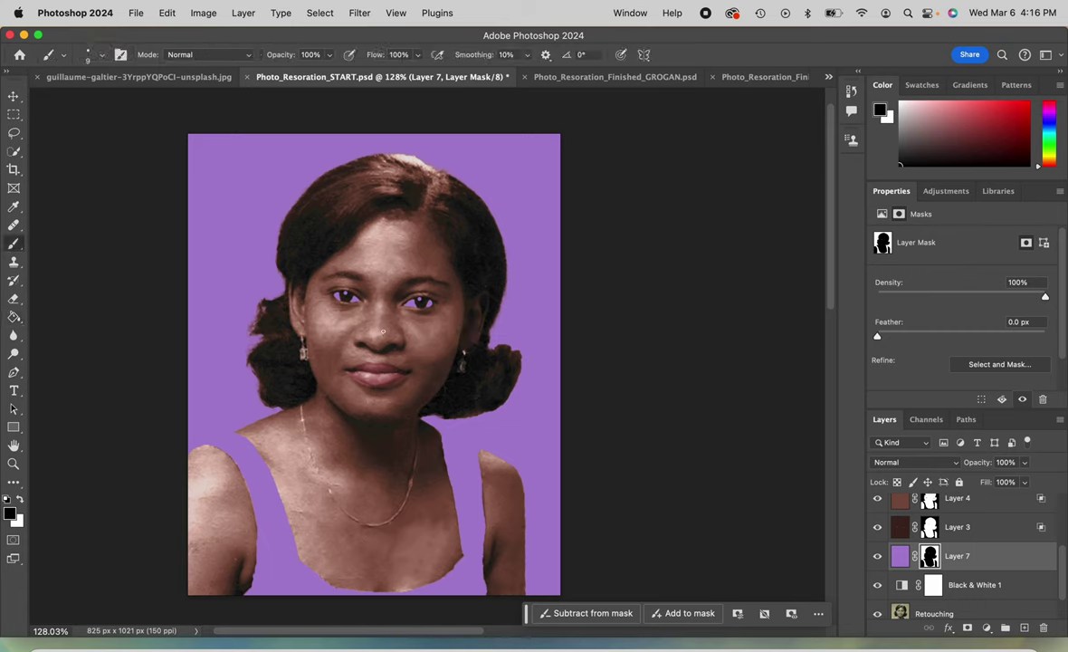
left_click(103, 58)
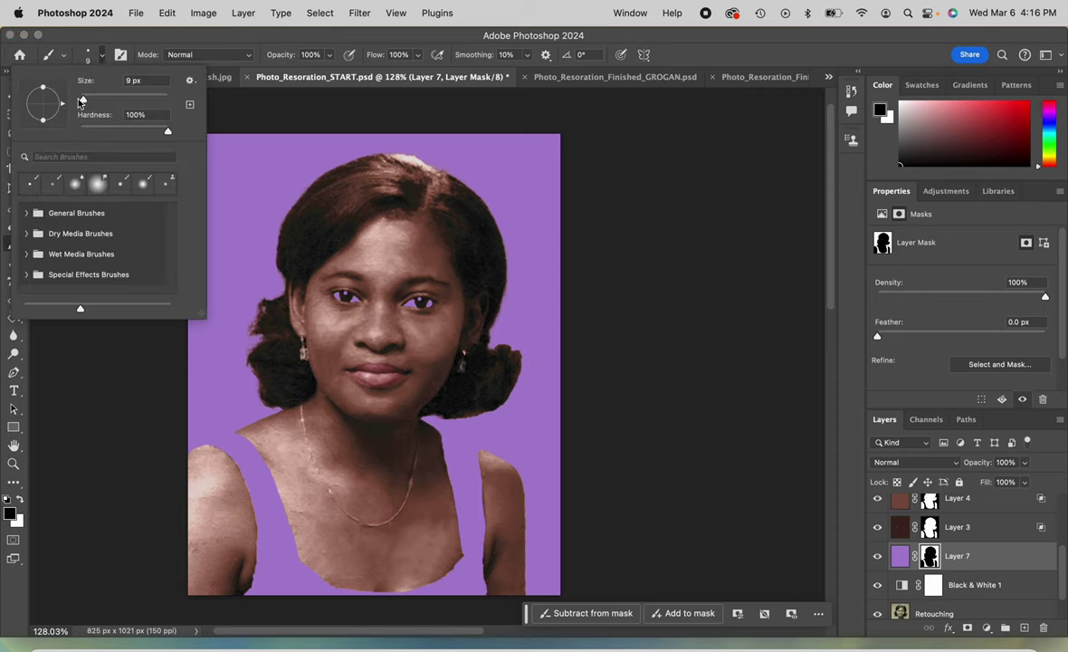
left_click(103, 58)
left_click(312, 285)
left_click(480, 294)
mouse_move(440, 282)
left_mouse_down()
mouse_move(286, 217)
mouse_move(252, 168)
mouse_move(230, 164)
mouse_move(571, 161)
mouse_move(506, 201)
mouse_move(551, 258)
mouse_move(497, 258)
mouse_move(506, 319)
mouse_move(558, 381)
mouse_move(583, 561)
left_mouse_up()
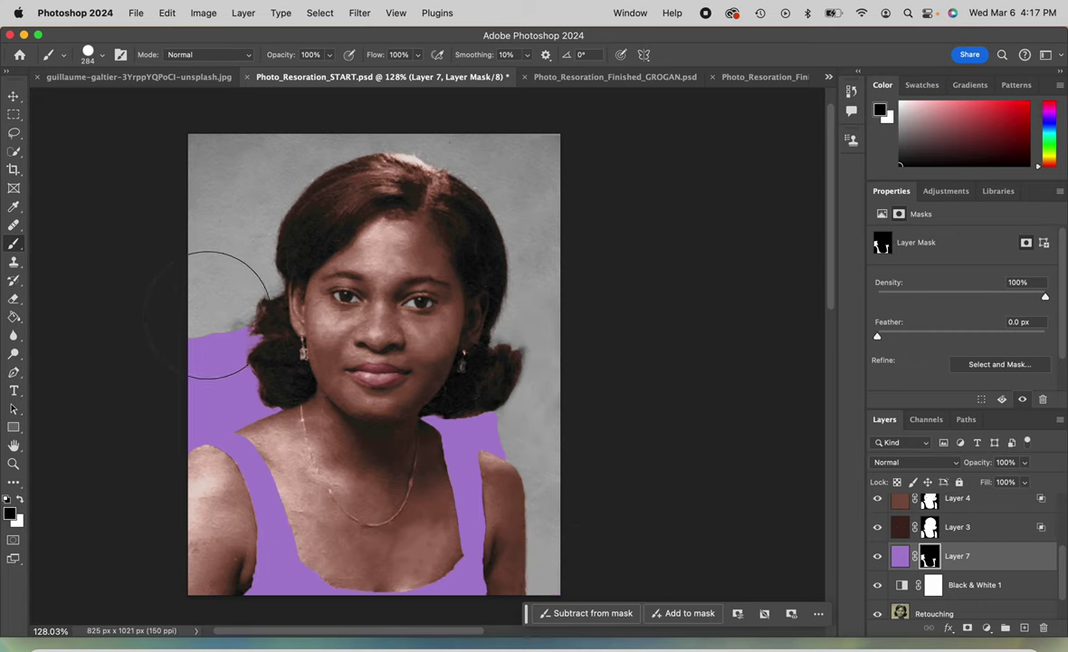
mouse_move(228, 315)
left_mouse_down()
mouse_move(226, 362)
mouse_move(239, 364)
mouse_move(238, 354)
mouse_move(250, 362)
mouse_move(210, 355)
mouse_move(155, 399)
left_mouse_up()
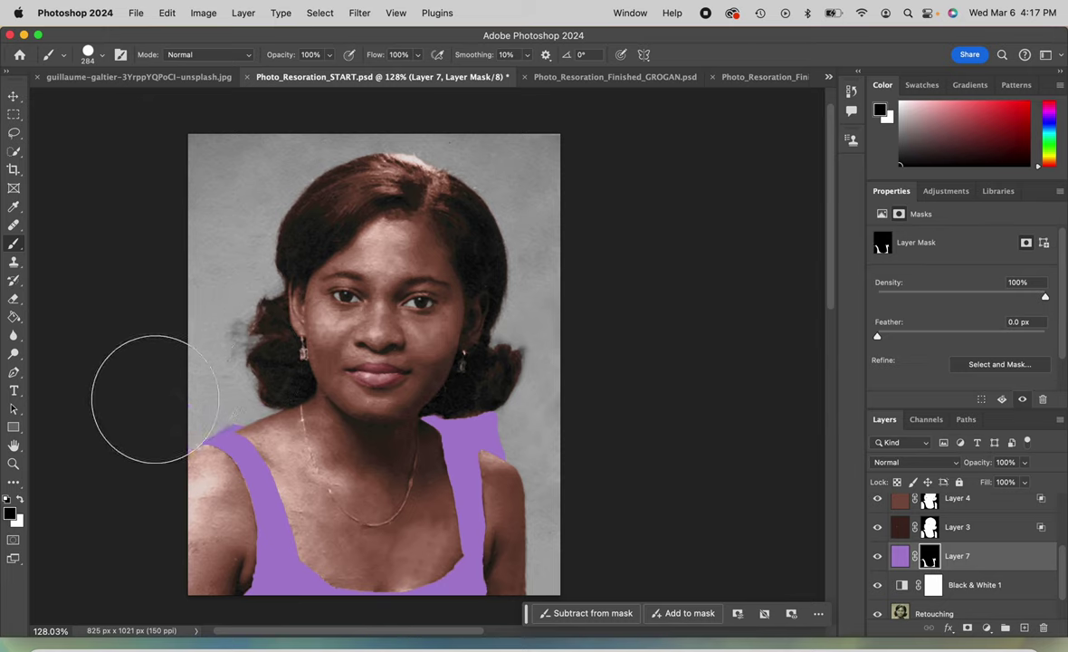
Paint black on Layer 7's mask to remove the leftover purple backdrop between the hair and the dress straps
scroll(203, 358, "up", 5)
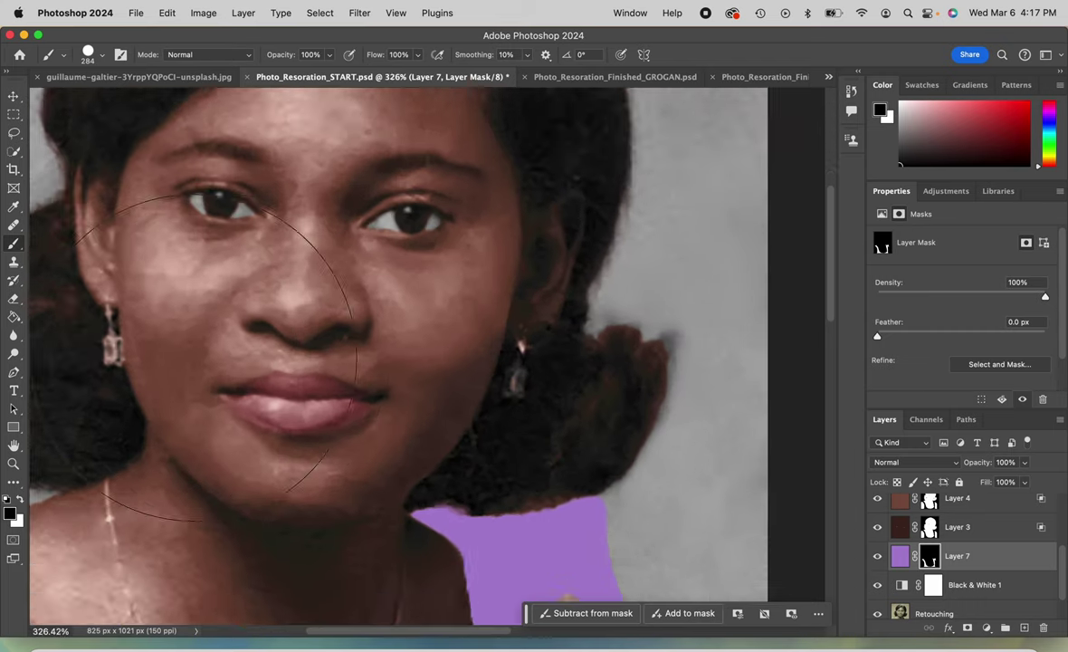
scroll(218, 358, "down", 5)
scroll(536, 250, "right", 4)
scroll(572, 235, "up", 2)
mouse_move(573, 236)
left_mouse_down()
mouse_move(593, 262)
mouse_move(663, 284)
mouse_move(662, 419)
left_mouse_up()
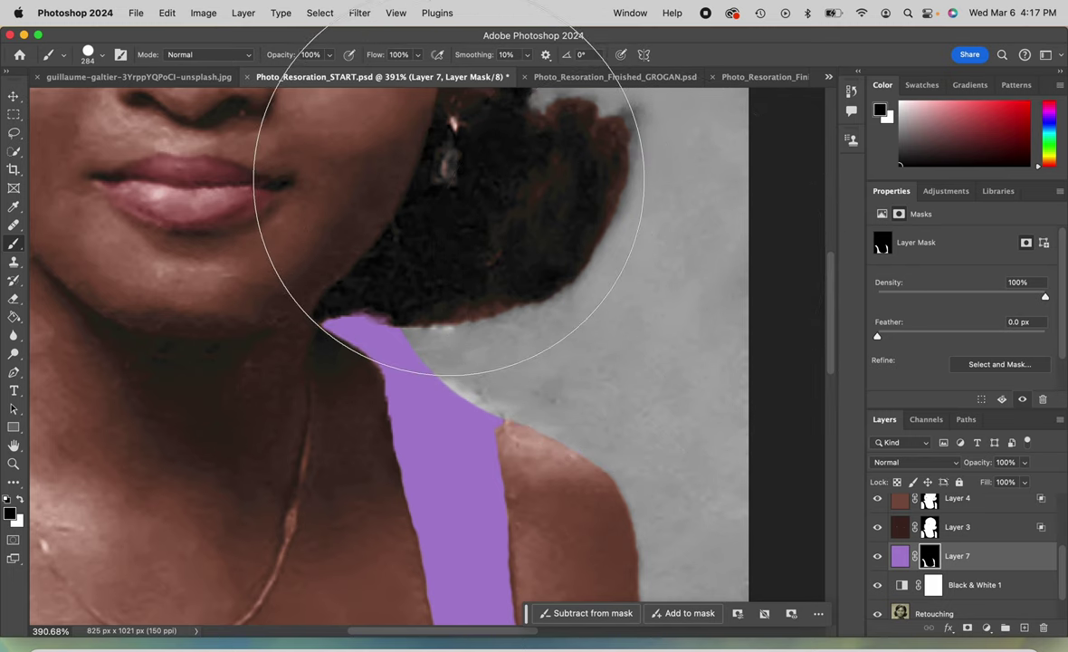
left_click(448, 179)
scroll(520, 211, "down", 2)
scroll(489, 477, "down", 5)
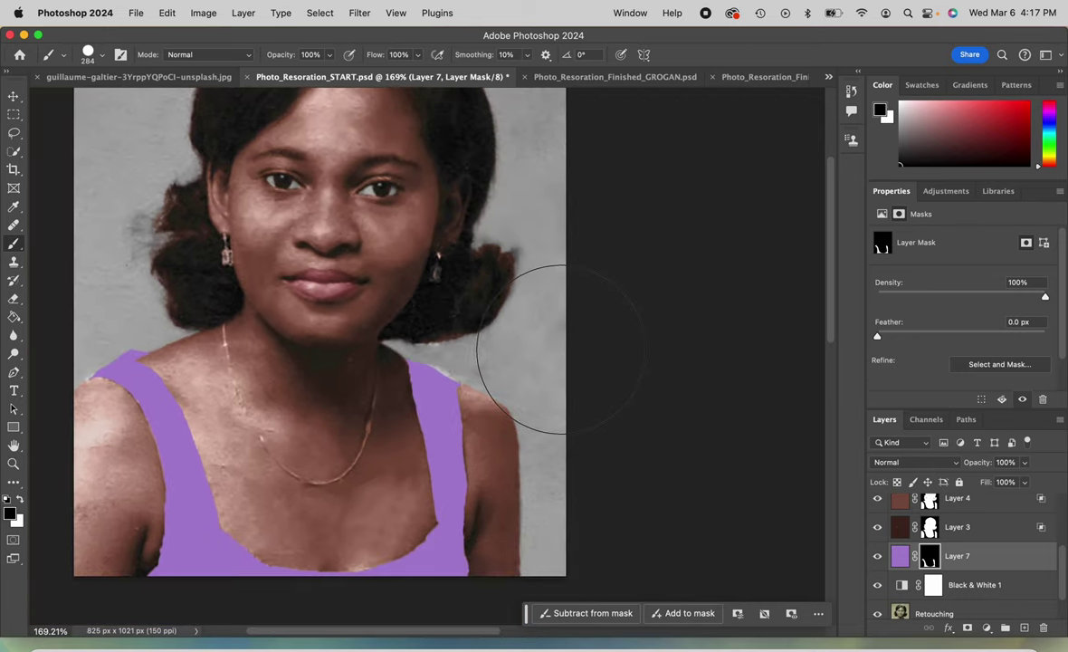
left_click(114, 268)
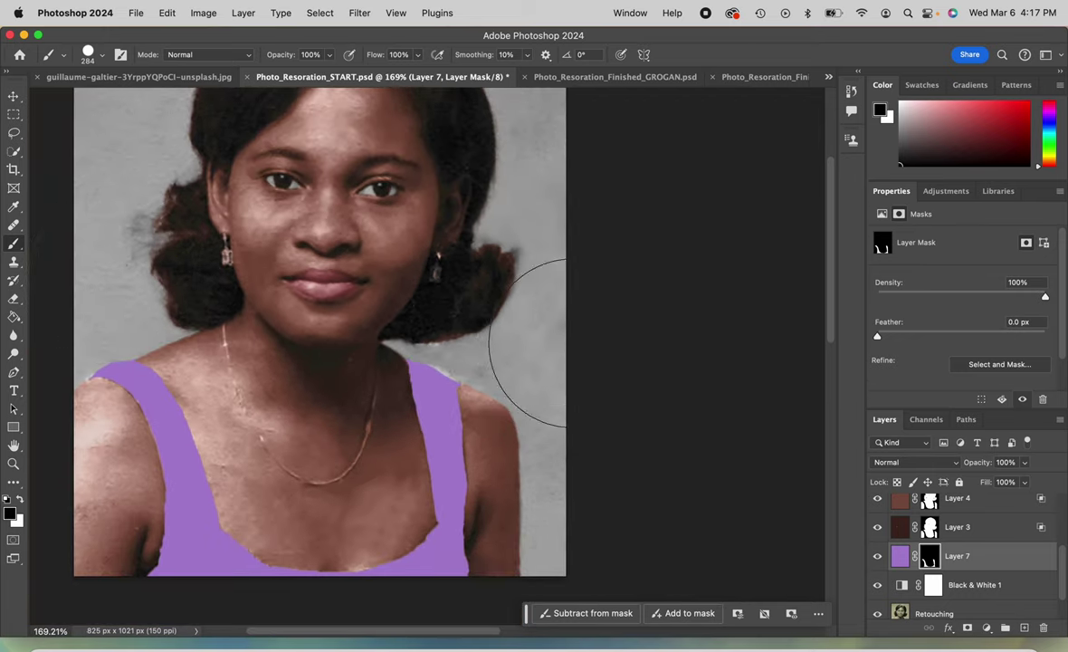
Set Layer 7's blend mode to Soft Light so the dress pattern shows through the purple
scroll(608, 406, "up", 2)
scroll(608, 406, "down", 2)
scroll(609, 403, "up", 2)
scroll(609, 403, "up", 1)
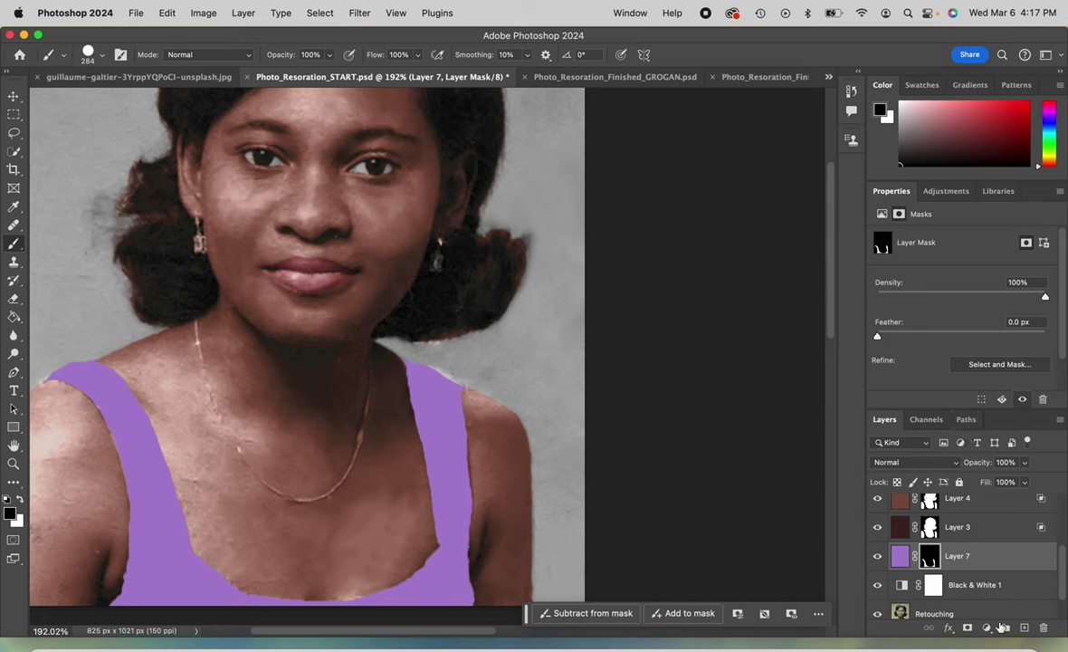
left_click(937, 465)
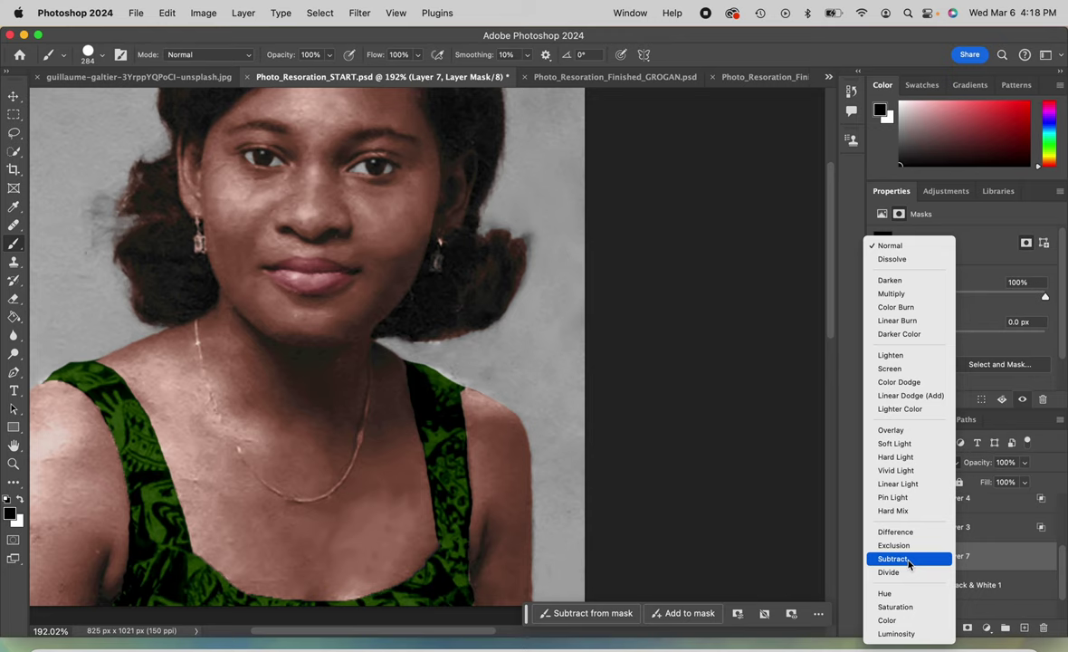
left_click(901, 444)
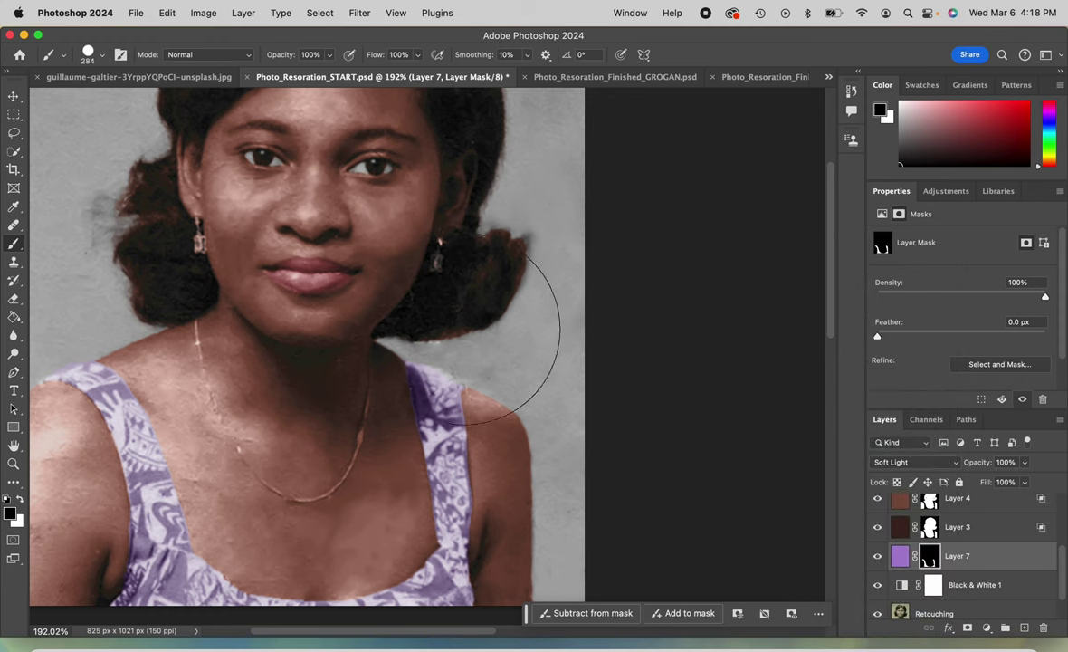
Reduce the brush to 22 px and retouch Layer 7's mask at the strap below the hair, using black to hide and white to restore purple
scroll(480, 349, "up", 10)
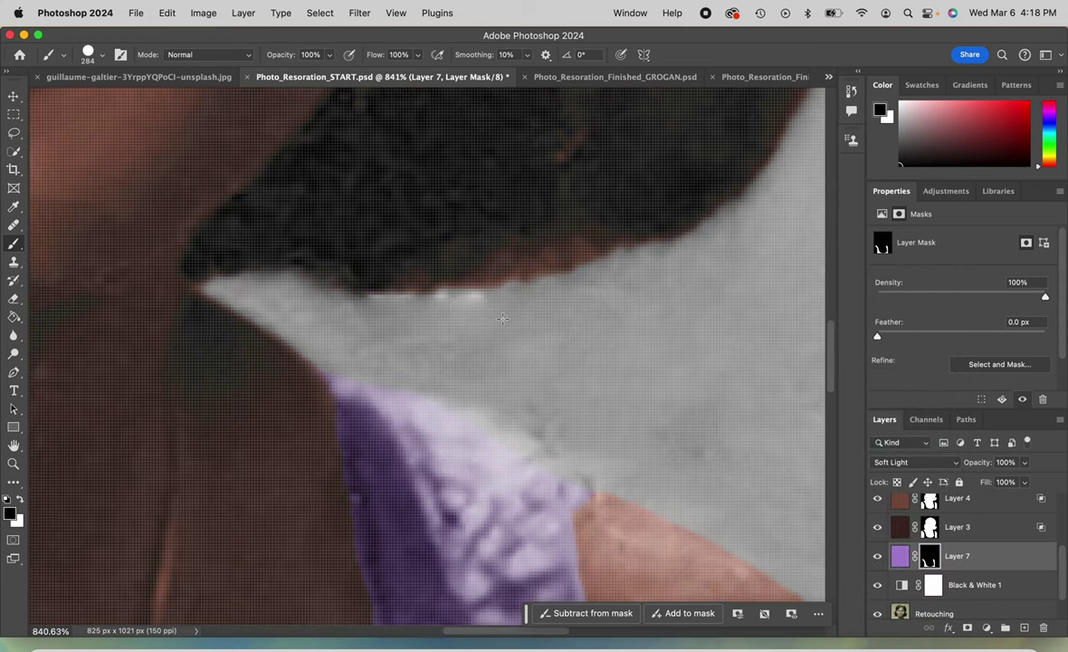
left_click(102, 56)
left_click_drag(91, 101, 86, 100)
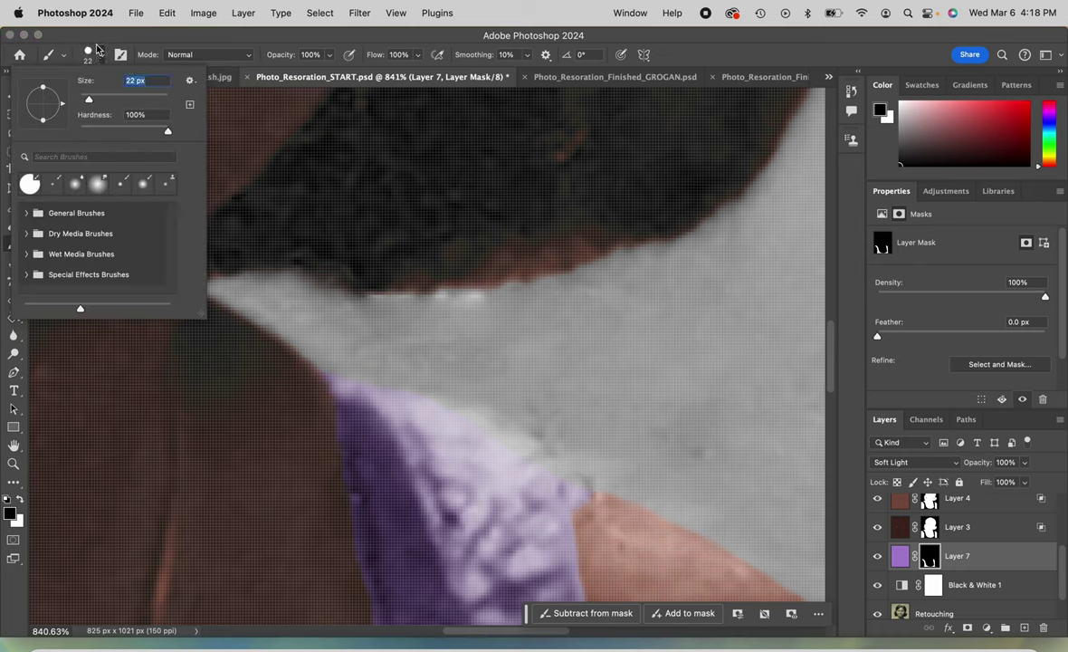
key("Return")
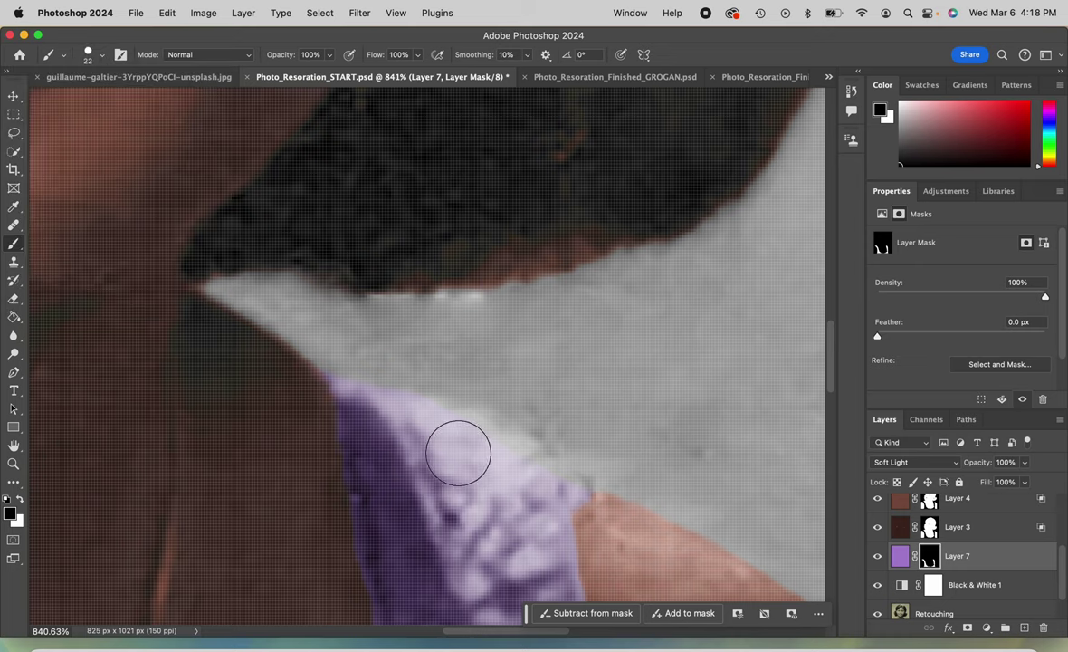
left_click_drag(543, 490, 528, 486)
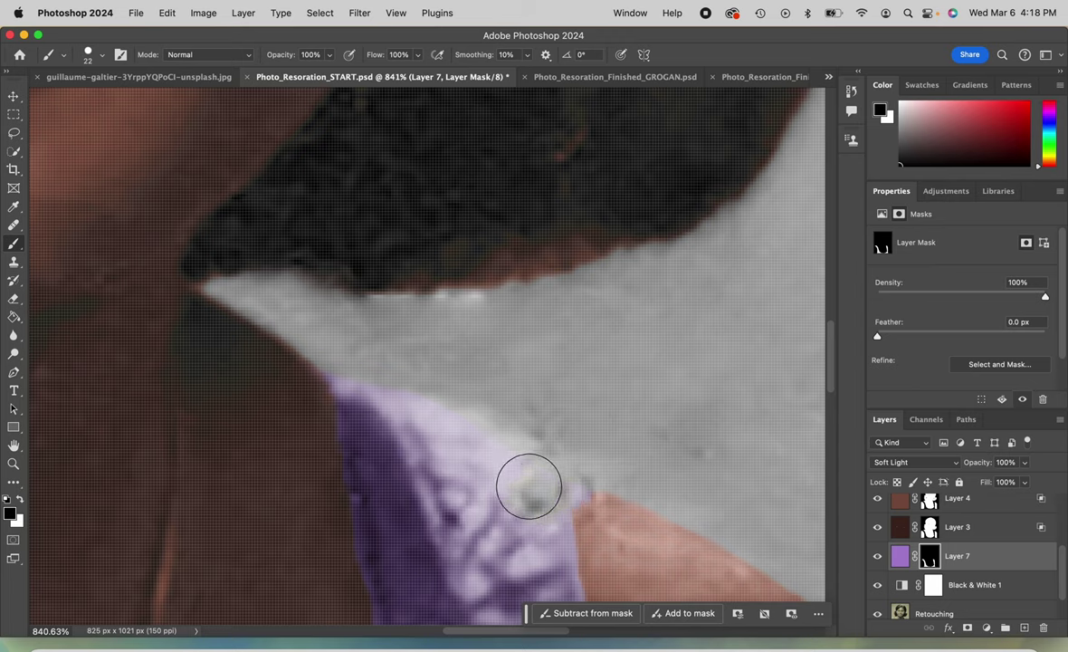
left_click(20, 499)
mouse_move(537, 477)
left_mouse_down()
mouse_move(523, 523)
mouse_move(554, 486)
mouse_move(459, 446)
mouse_move(532, 480)
left_mouse_up()
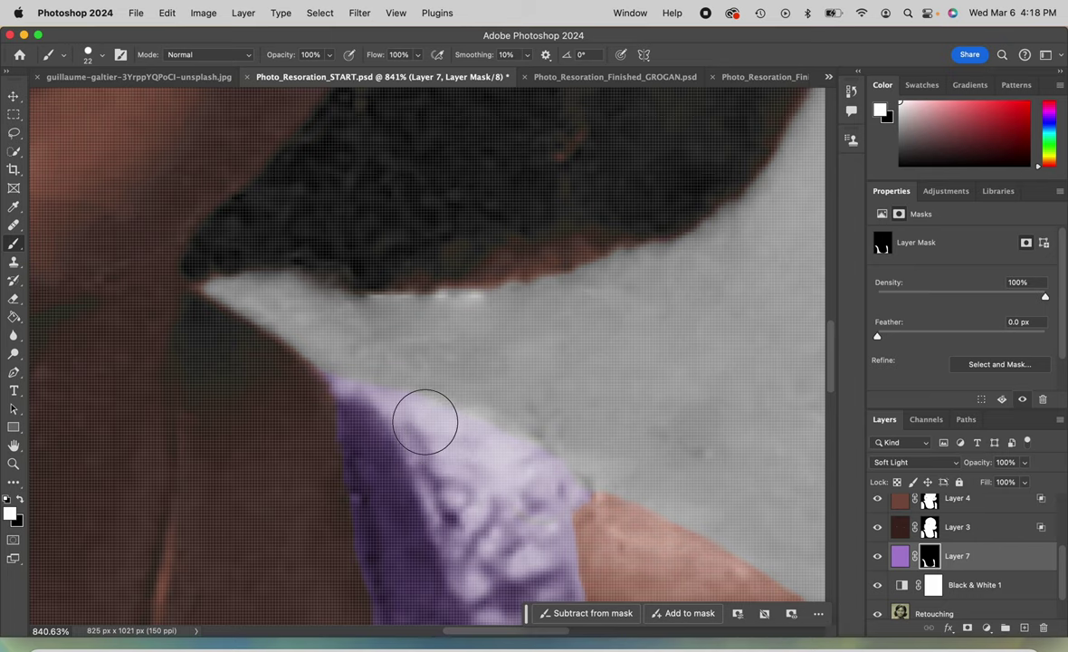
Switch the foreground color back to black and clean Layer 7's mask along the outer edge of the other shoulder strap
scroll(425, 421, "down", 10)
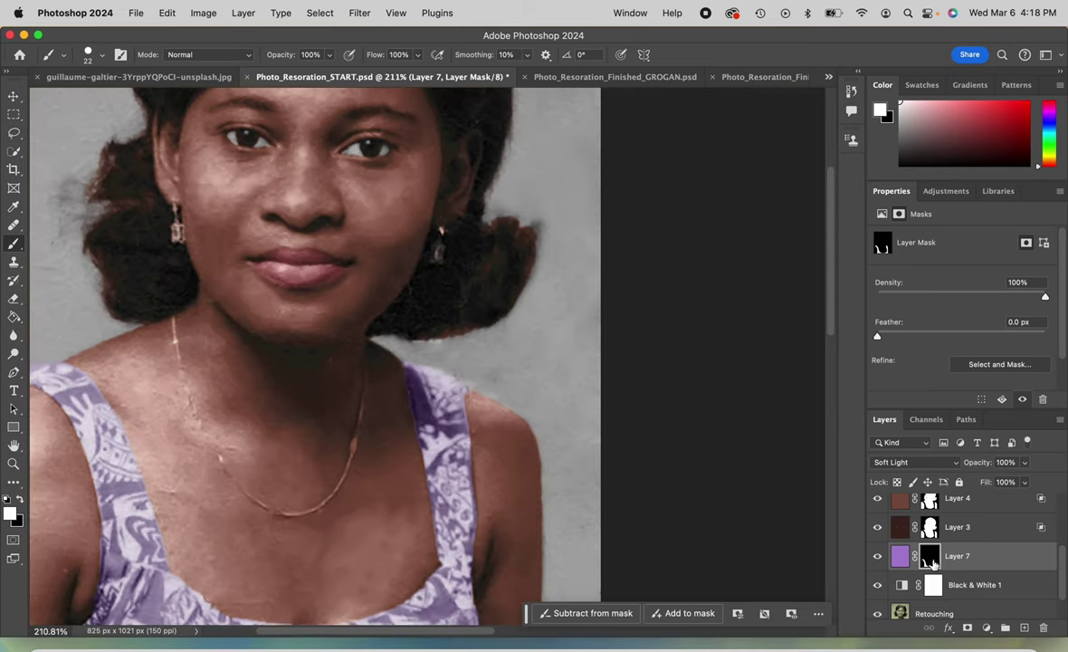
scroll(328, 563, "left", 8)
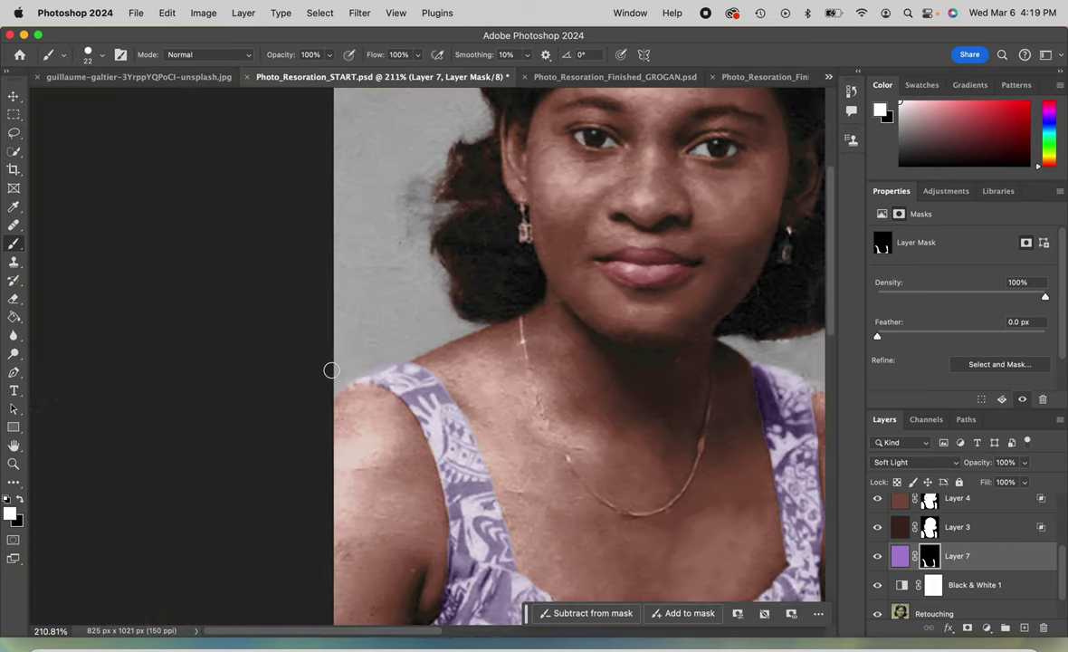
scroll(332, 370, "up", 10)
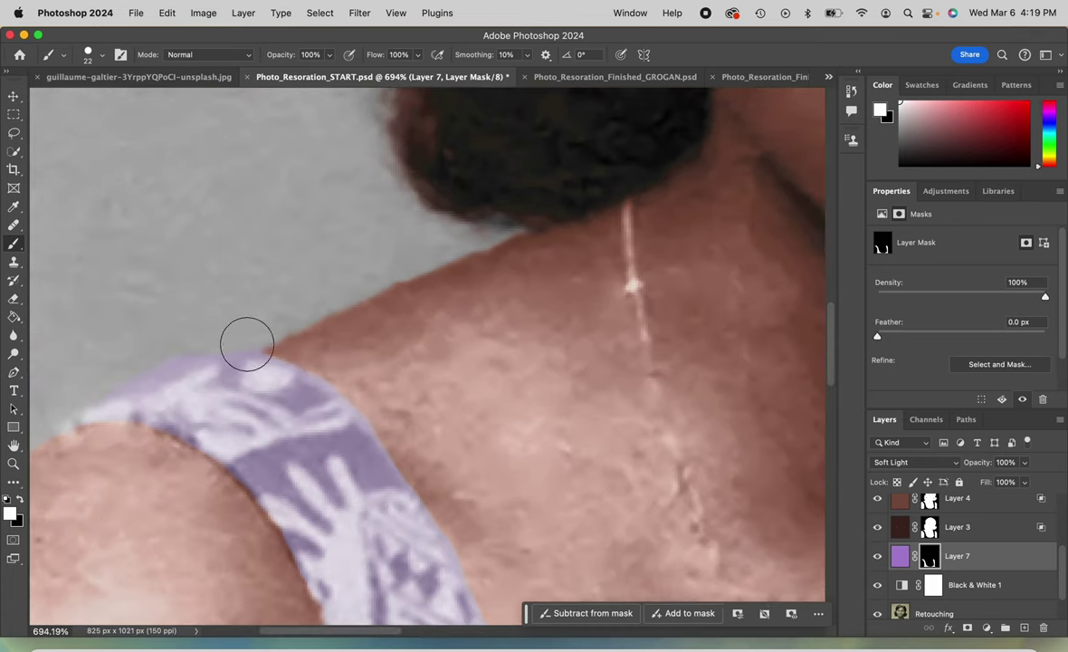
left_click(18, 501)
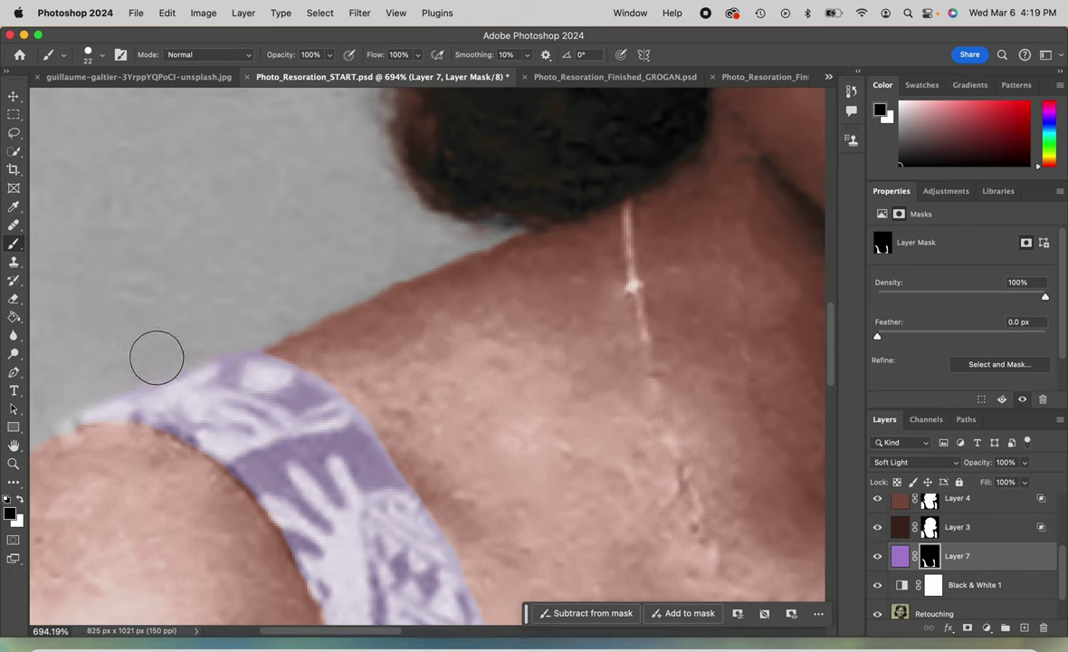
Examine the full portrait with the purple dress and look up through the layer stack above Layer 7
scroll(381, 369, "down", 10)
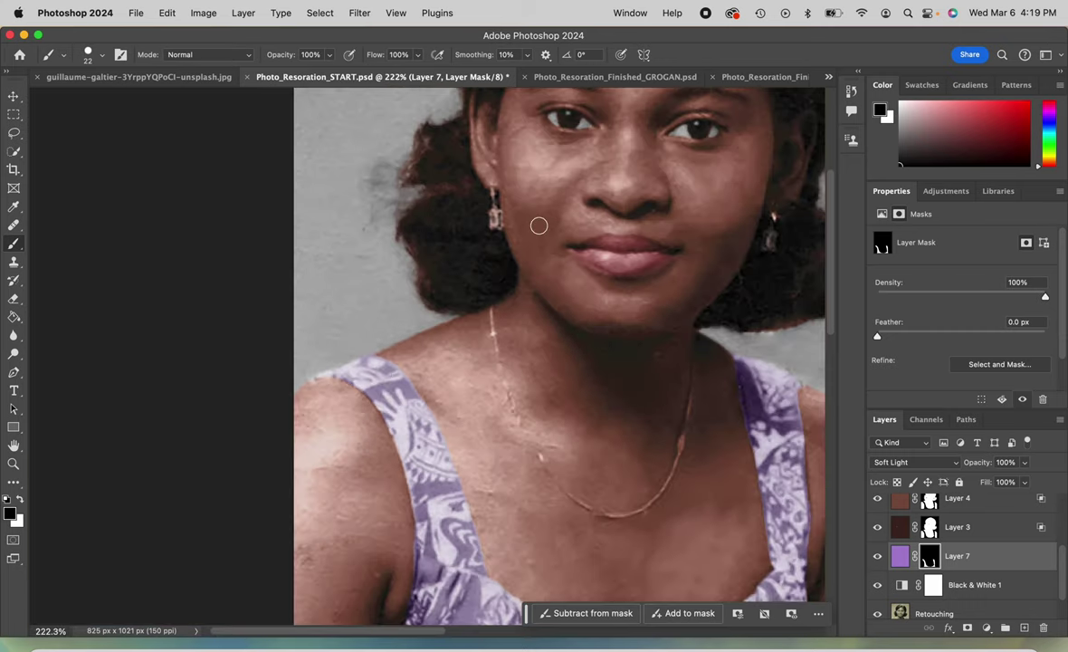
scroll(539, 225, "down", 4)
scroll(523, 238, "up", 3)
scroll(524, 238, "right", 3)
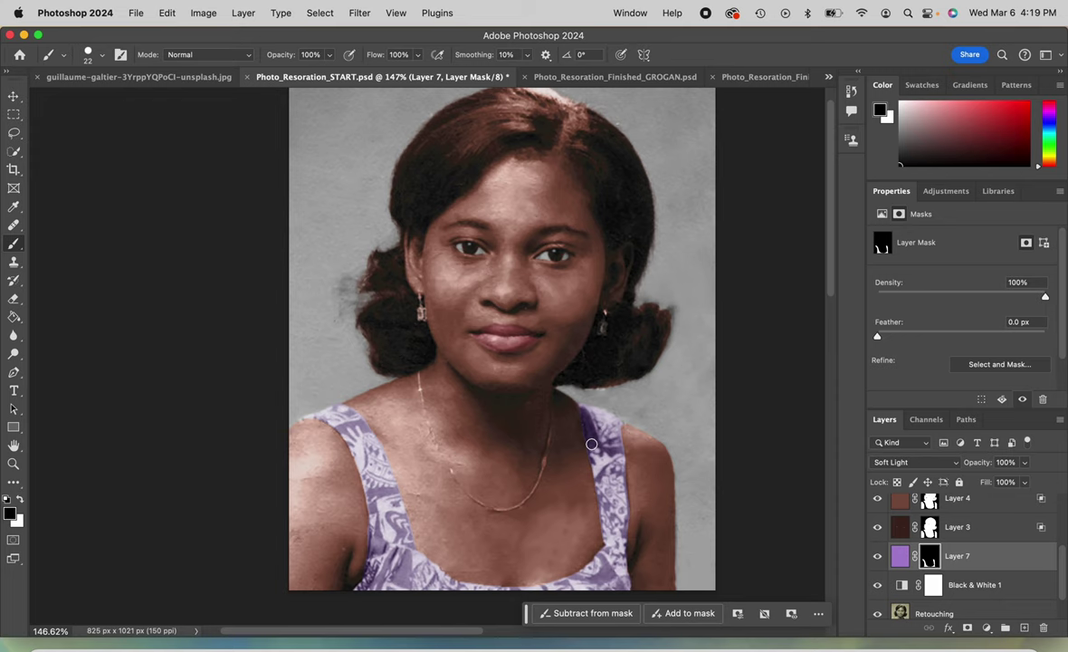
scroll(591, 443, "right", 3)
scroll(589, 442, "down", 2)
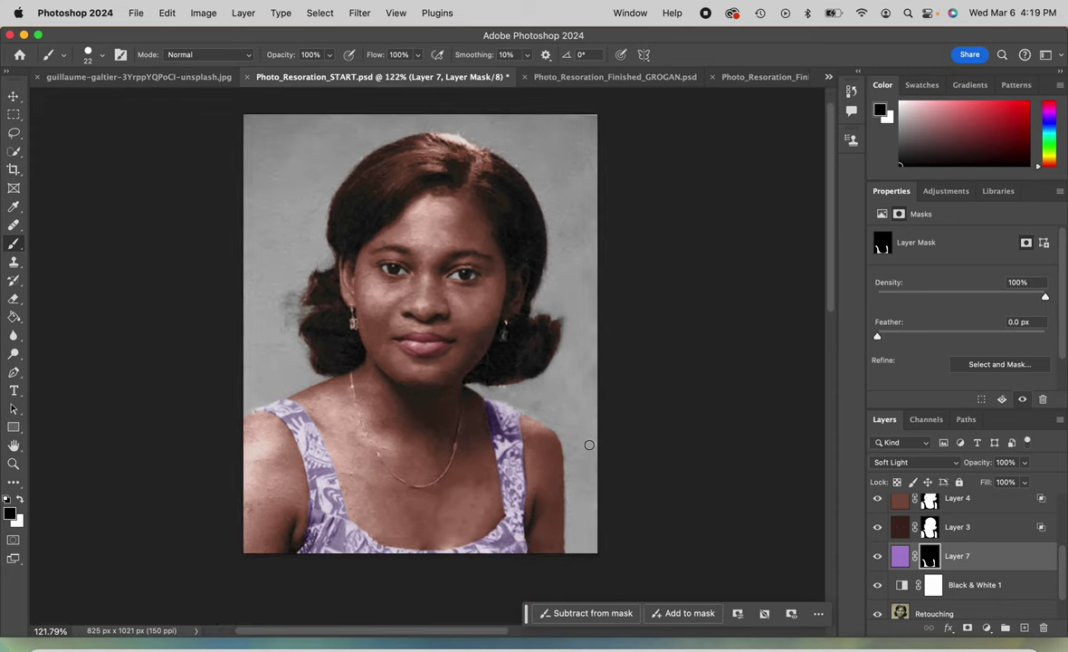
scroll(590, 445, "up", 3)
scroll(589, 444, "down", 2)
scroll(589, 444, "right", 1)
scroll(588, 445, "up", 1)
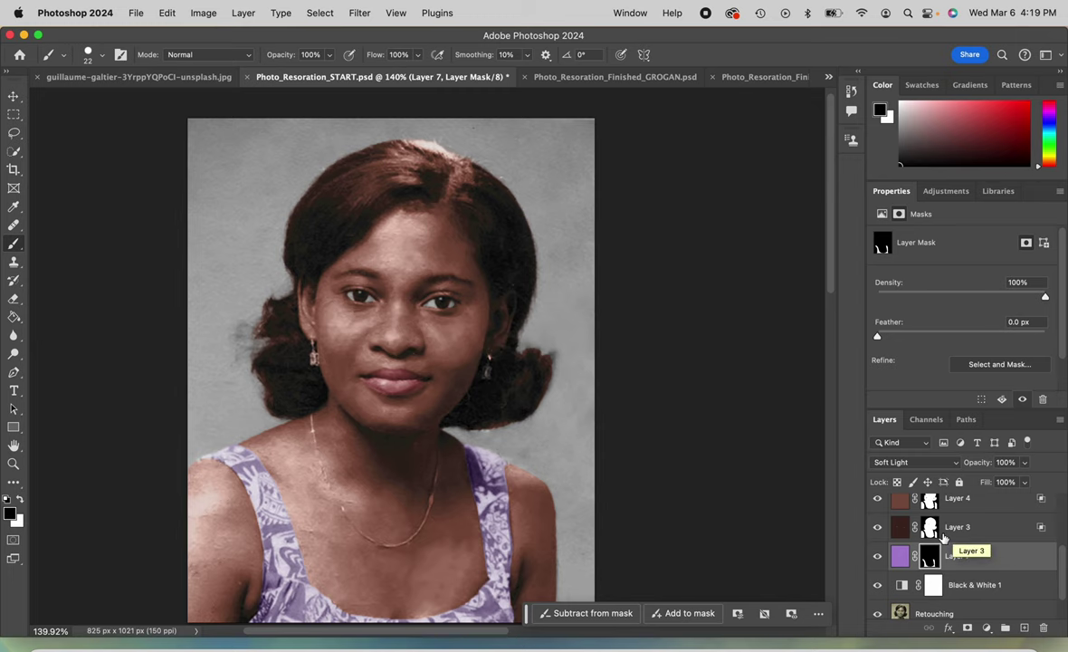
scroll(960, 525, "up", 1)
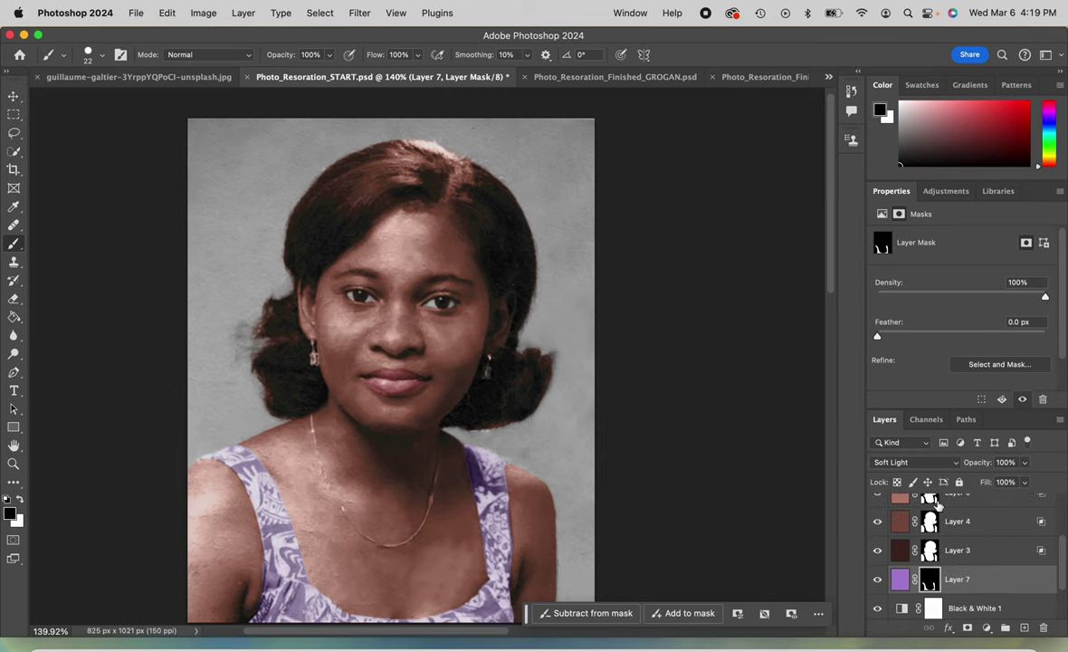
Duplicate Layer 3 as a new layer named Hair and move it above Layer 6, directly below Hue/Saturation 1
left_click(959, 549)
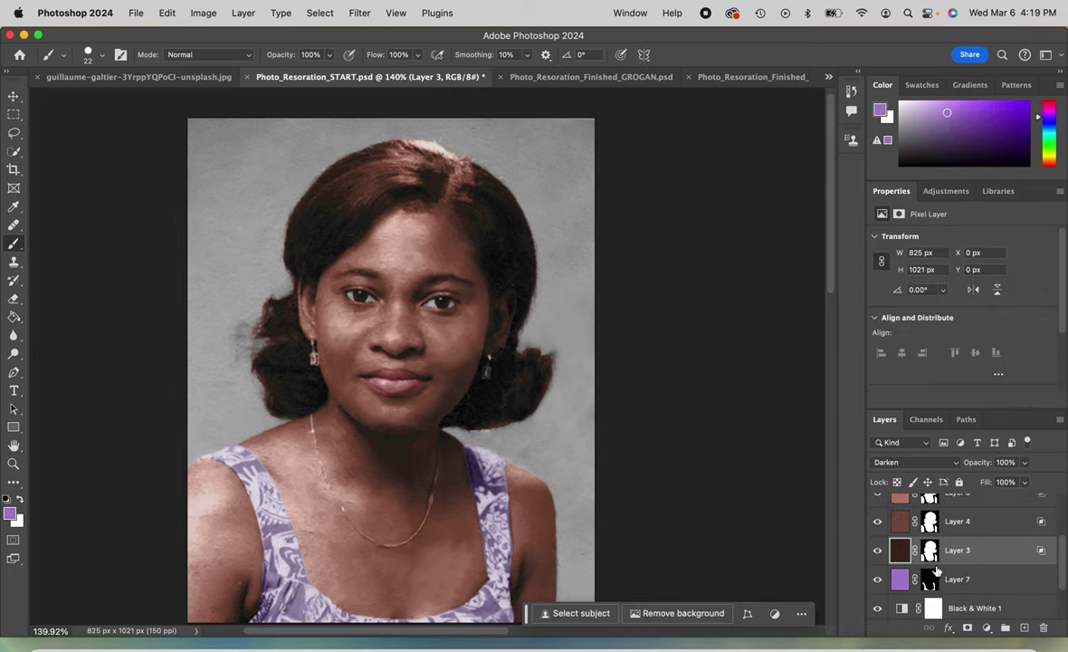
scroll(960, 553, "up", 1)
right_click(957, 578)
left_click(796, 240)
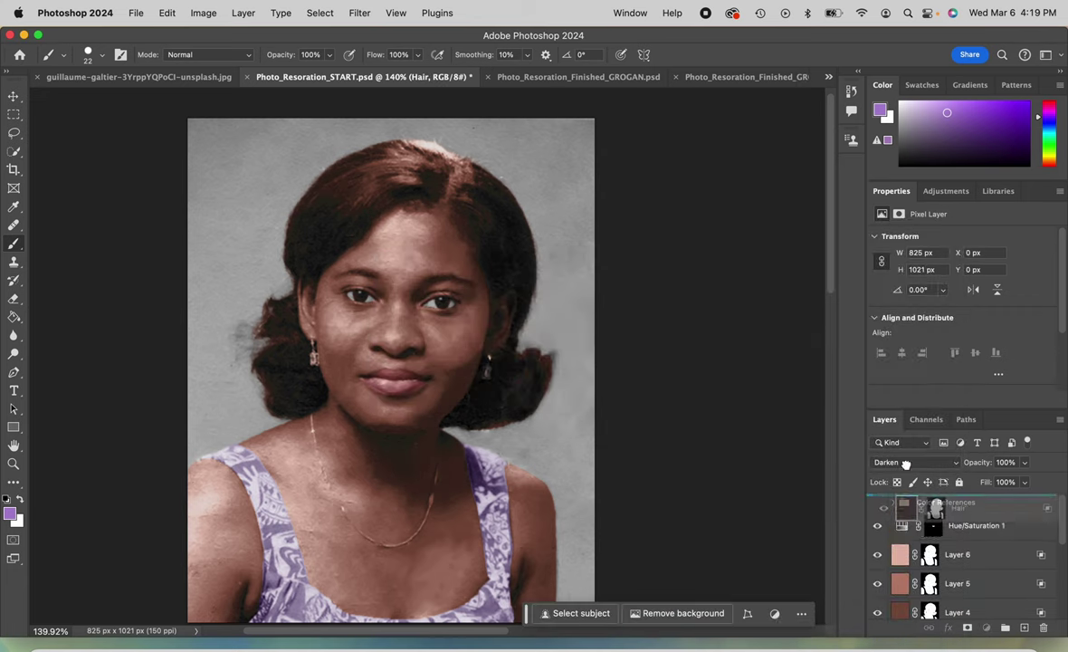
Quick-select the face, neck, body and adjoining lower background on the Retouching layer, leaving the hair outside the selection
left_click(932, 559)
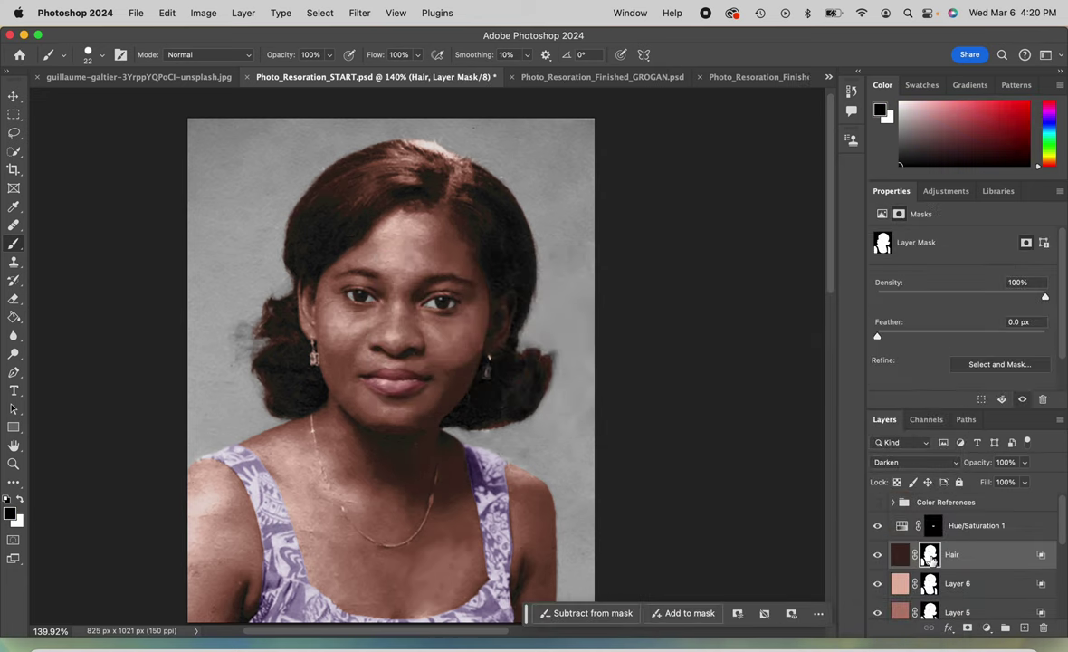
key("w")
scroll(960, 561, "down", 4)
left_click(934, 574)
mouse_move(371, 217)
left_mouse_down()
mouse_move(412, 380)
mouse_move(546, 494)
left_mouse_up()
mouse_move(543, 390)
left_mouse_down()
mouse_move(525, 272)
mouse_move(484, 155)
mouse_move(512, 405)
mouse_move(470, 444)
left_mouse_up()
key("alt")
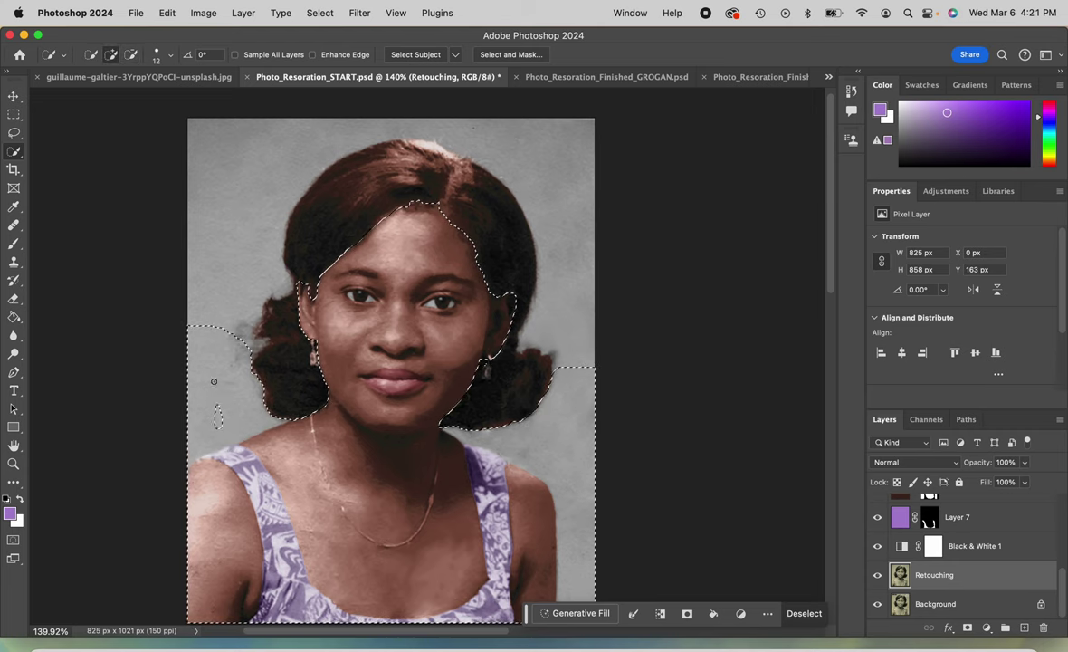
Paint the selected areas black on the Hair layer's mask with a 150 px brush to confine it to the hair, and deselect
scroll(951, 572, "up", 3)
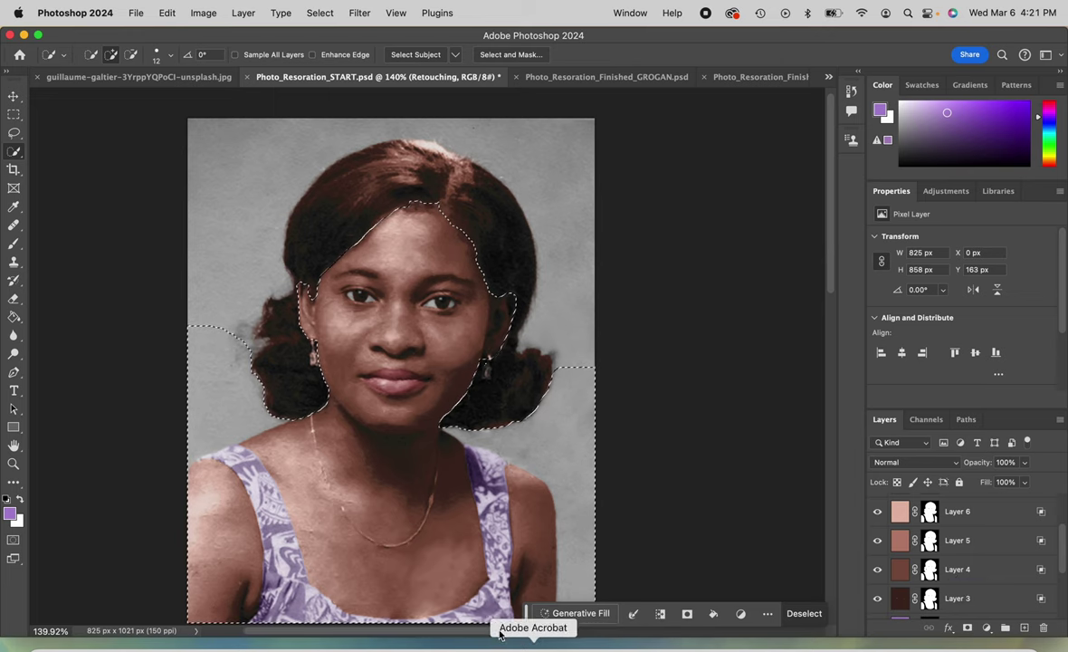
scroll(950, 552, "up", 3)
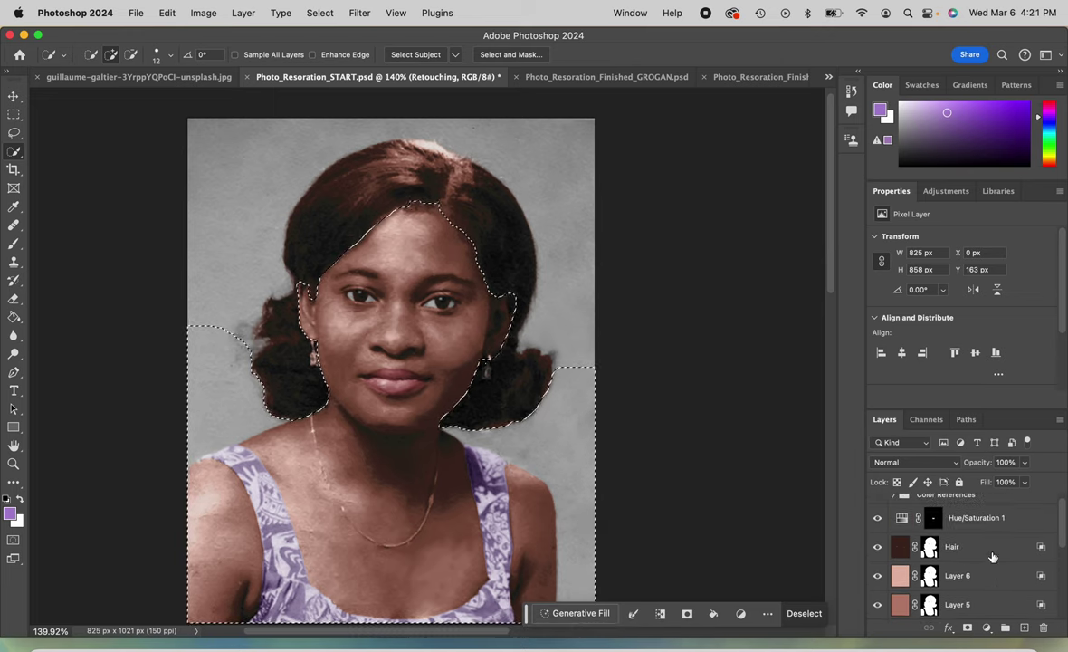
left_click(930, 547)
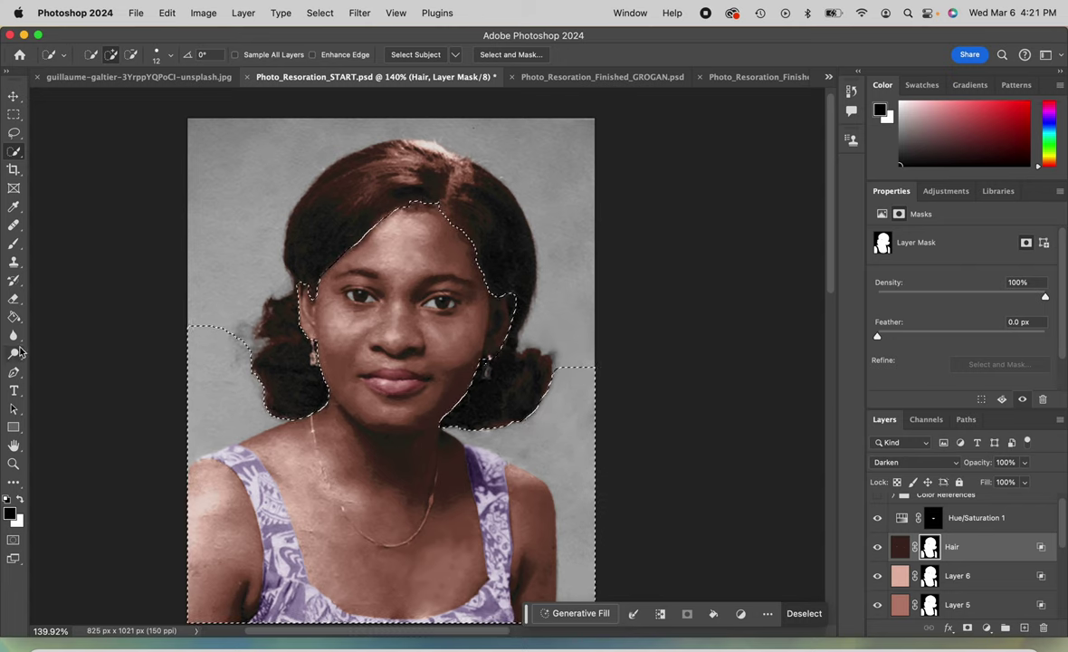
left_click(14, 244)
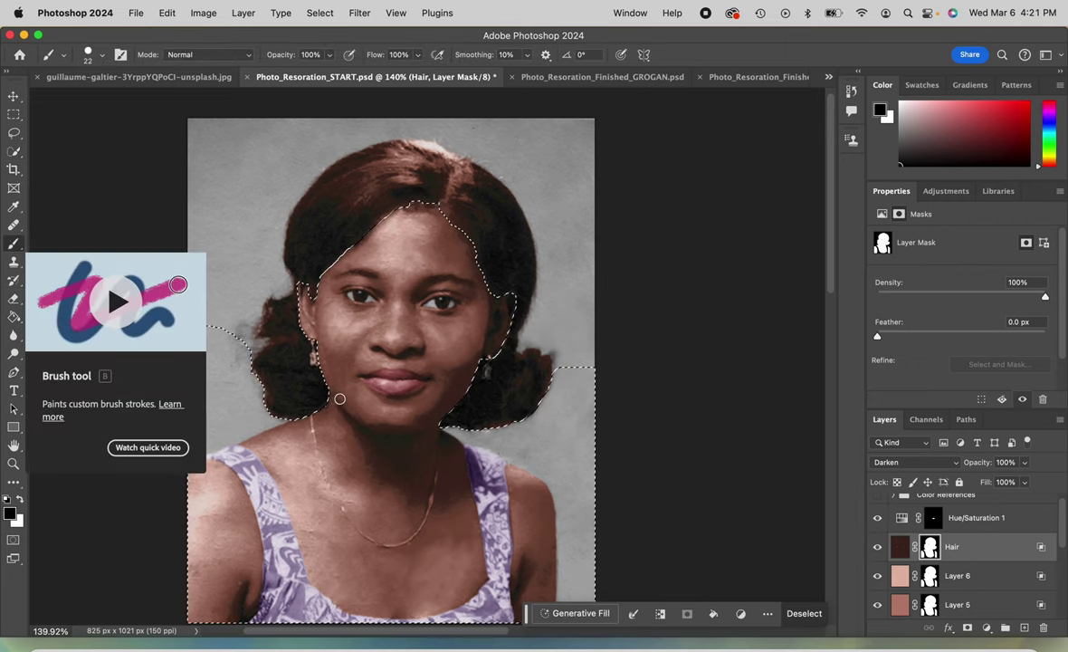
left_click(94, 55)
left_click(123, 97)
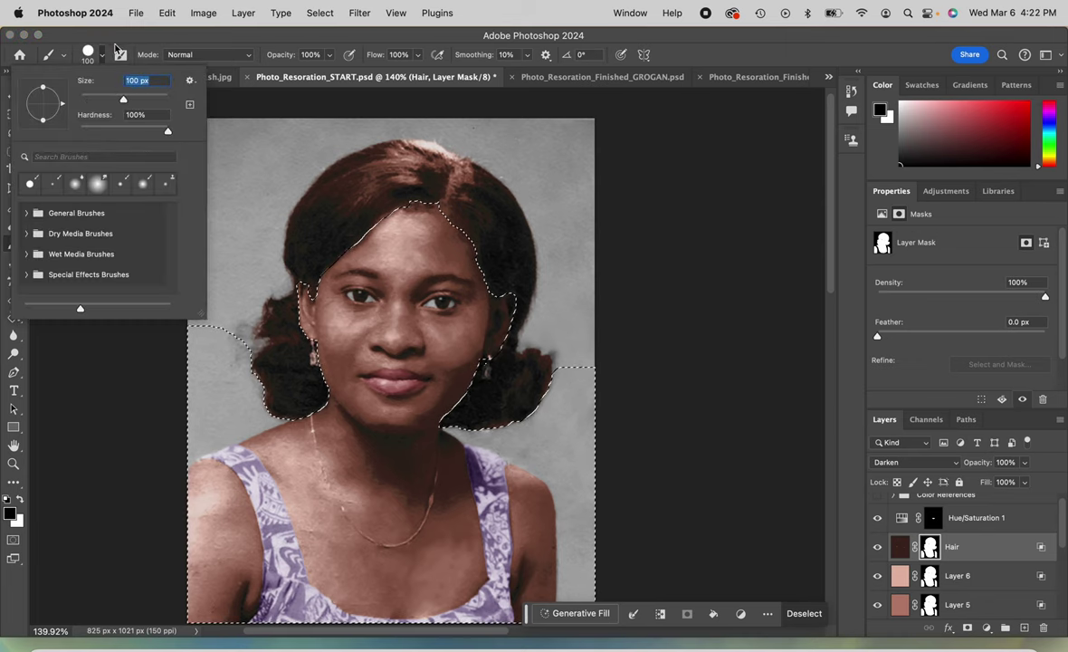
left_click(103, 60)
left_click(102, 59)
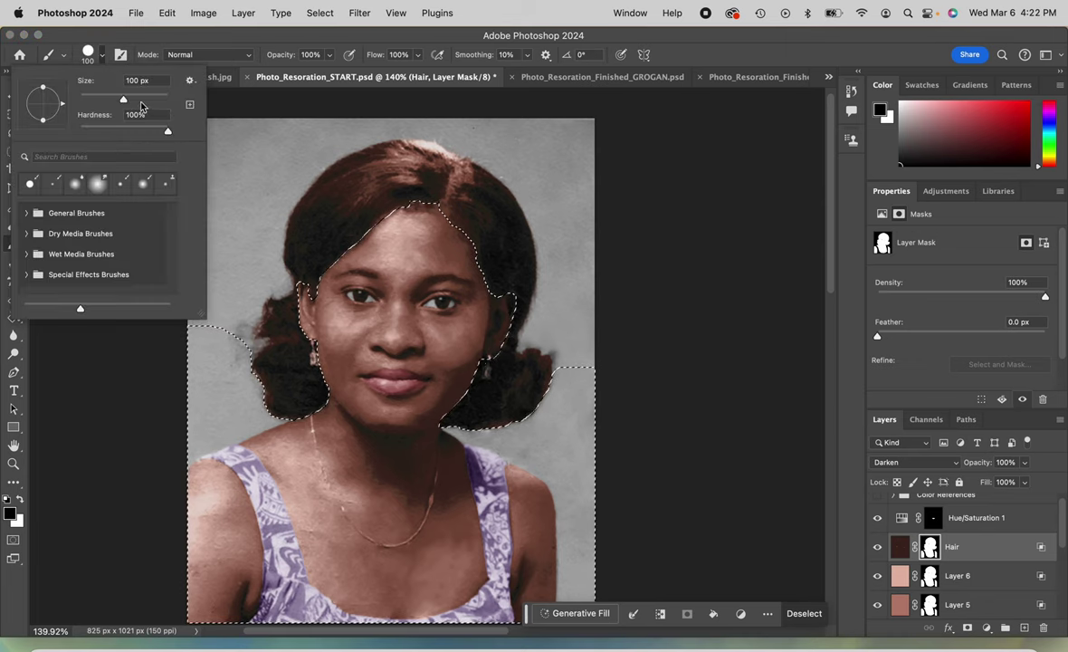
left_click(129, 98)
left_click(100, 55)
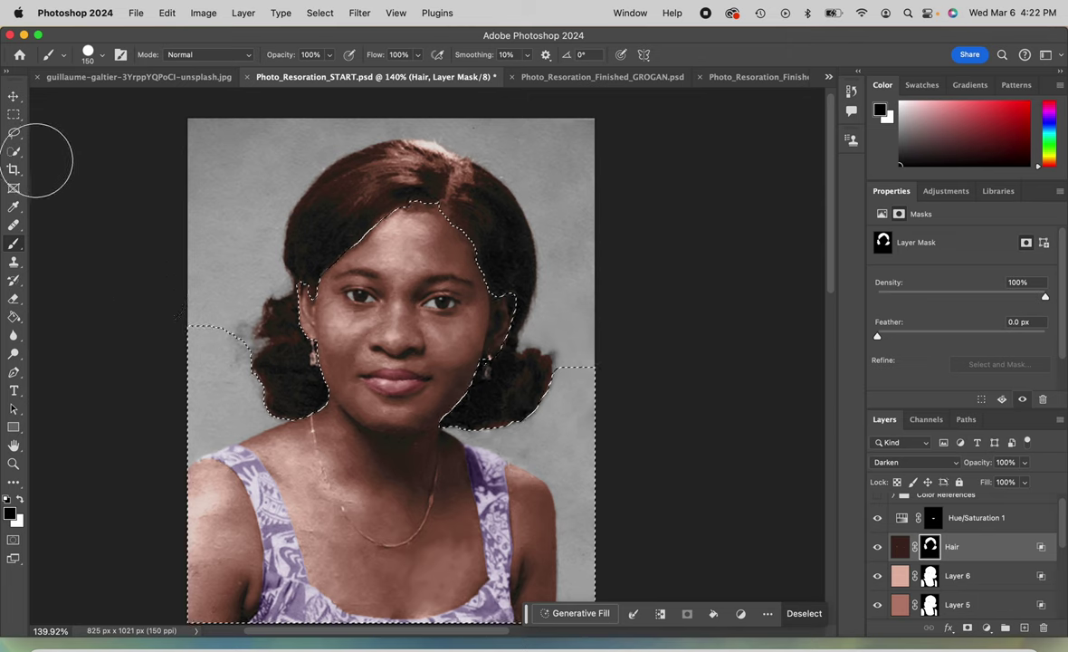
key("super+d")
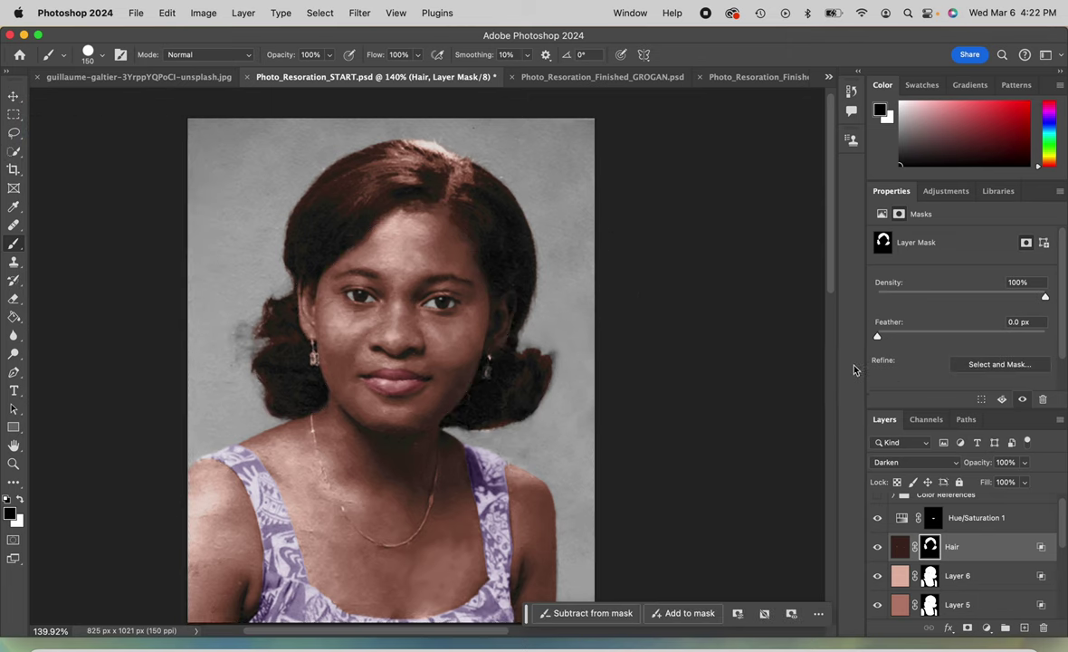
Target the Hair layer's color, show the Color References group and sample black from the curly hair in the first reference photo
left_click(901, 550)
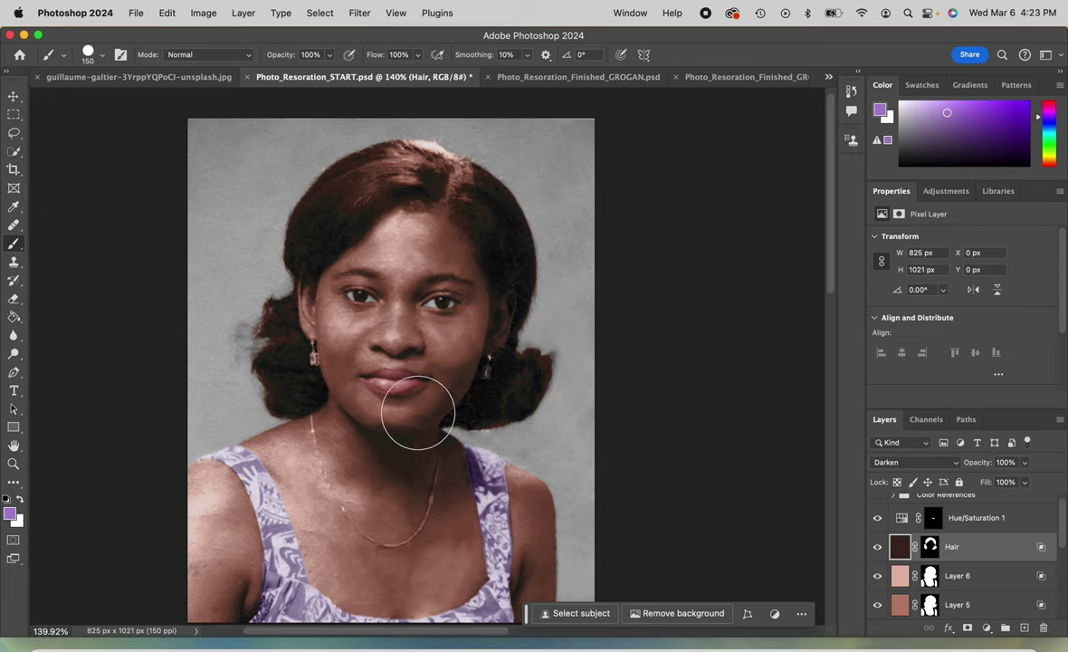
scroll(899, 518, "down", 1)
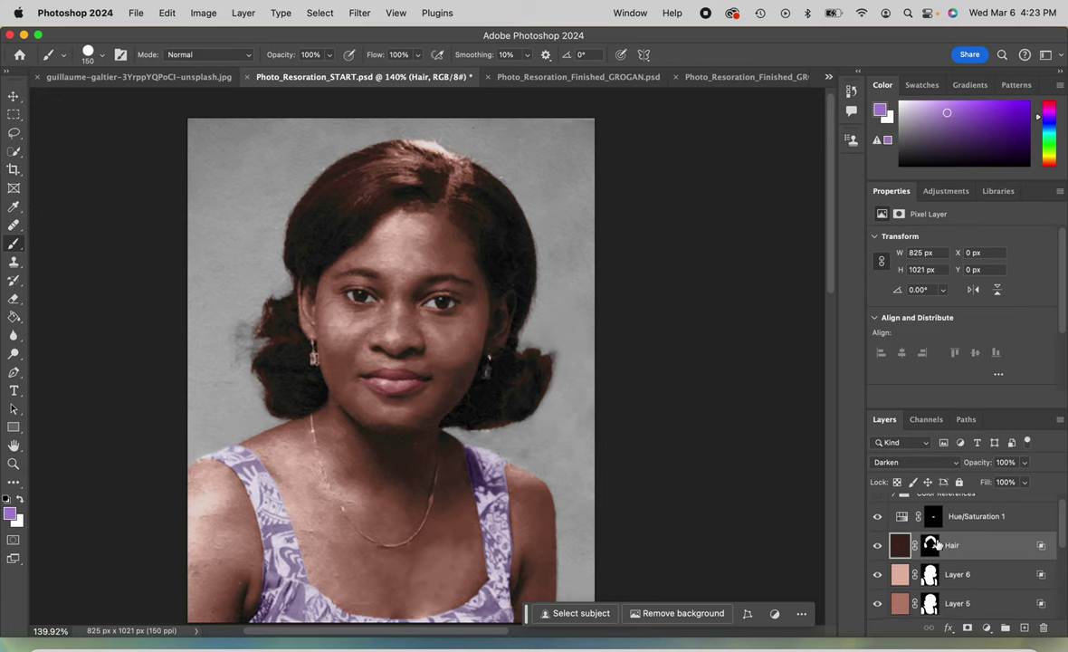
scroll(900, 517, "up", 1)
left_click(877, 503)
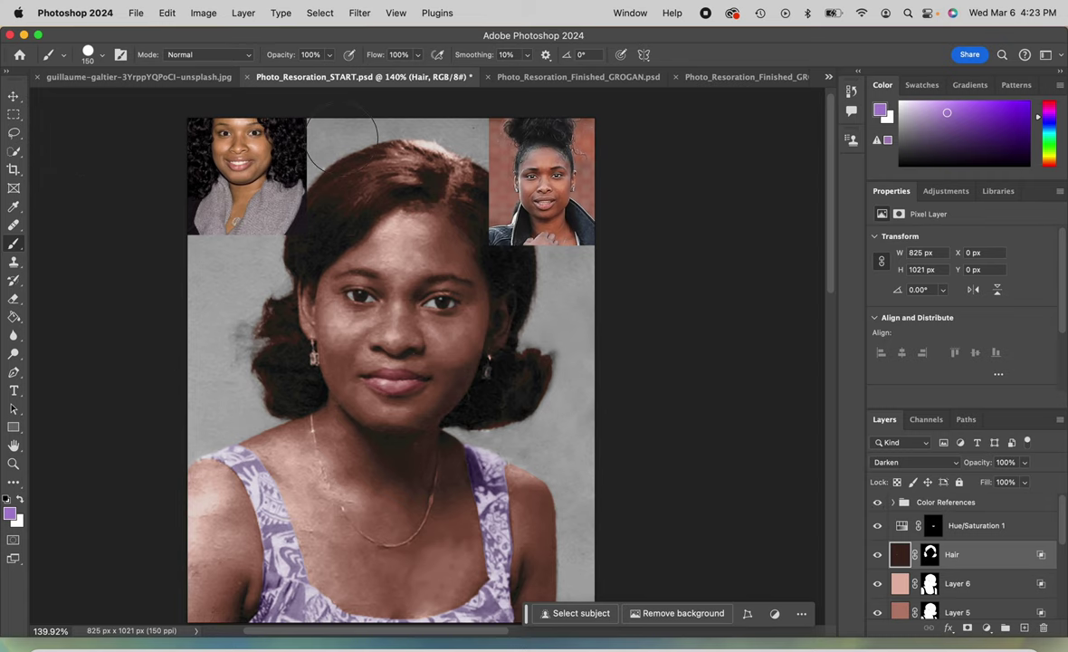
left_click(14, 207)
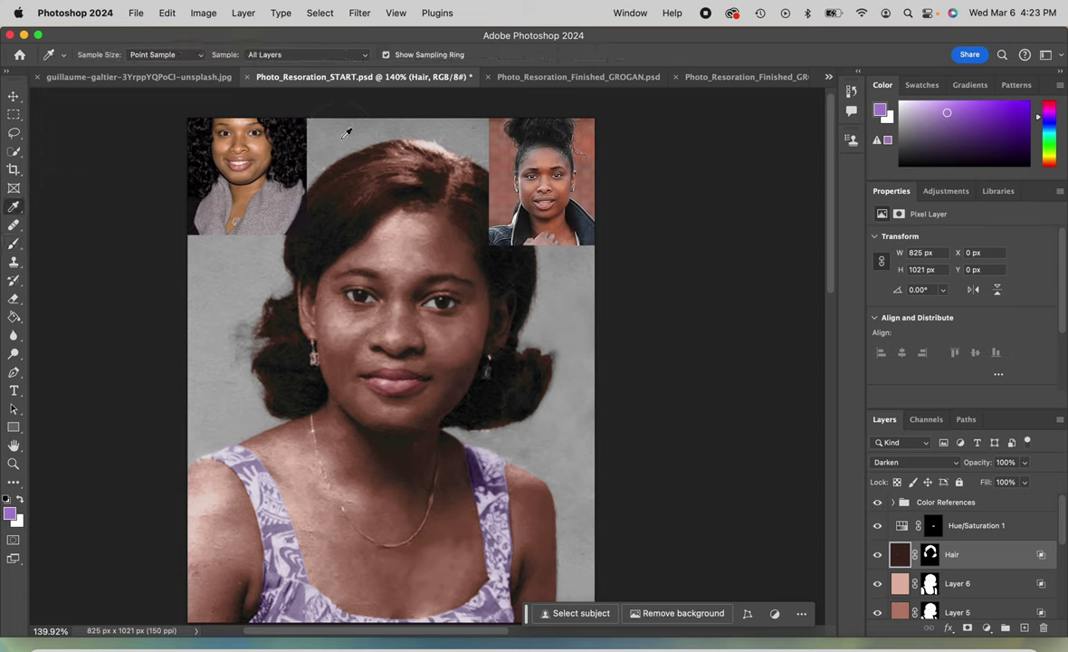
left_click(204, 121)
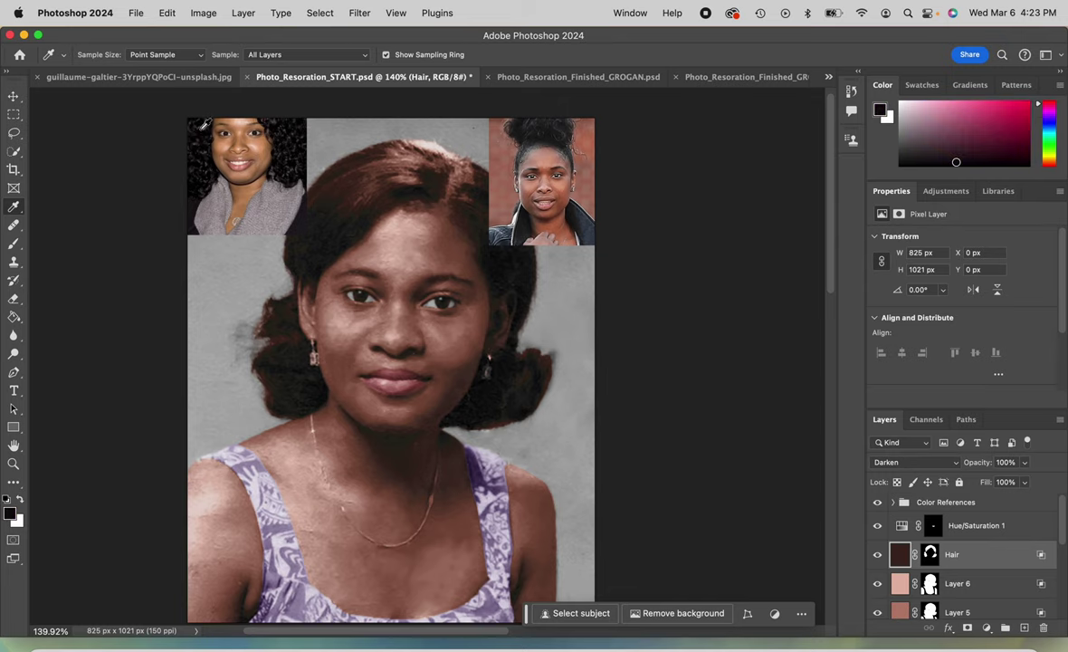
Sample a dark charcoal from the hair above the ear in the second reference photo, the one with the brick background
scroll(201, 118, "up", 5)
scroll(201, 118, "up", 5)
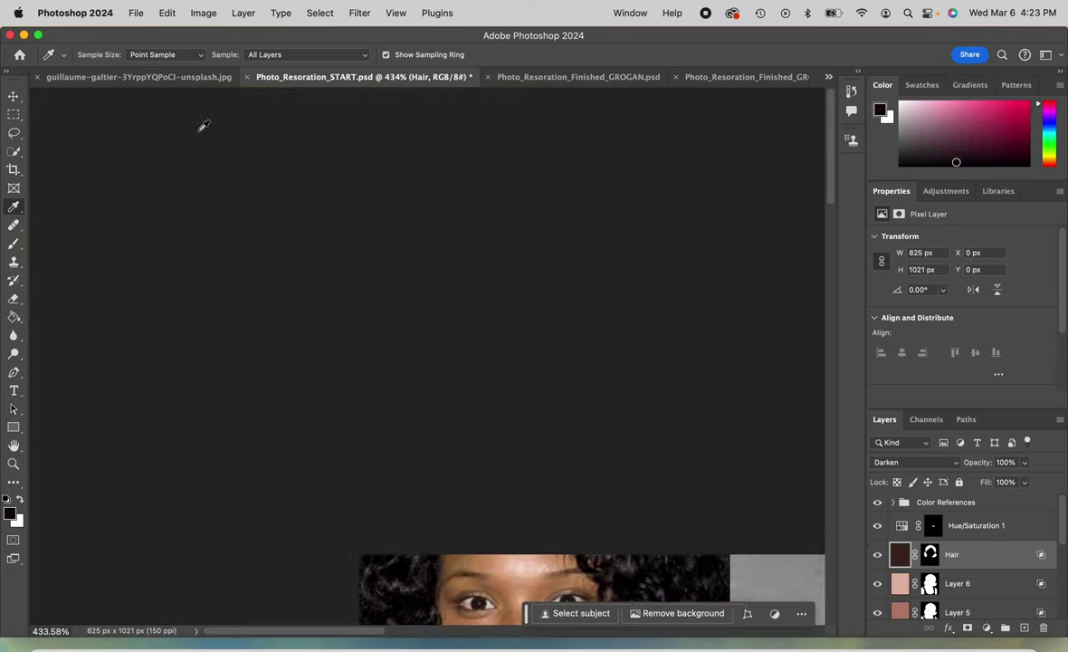
scroll(203, 125, "down", 3)
scroll(321, 391, "right", 10)
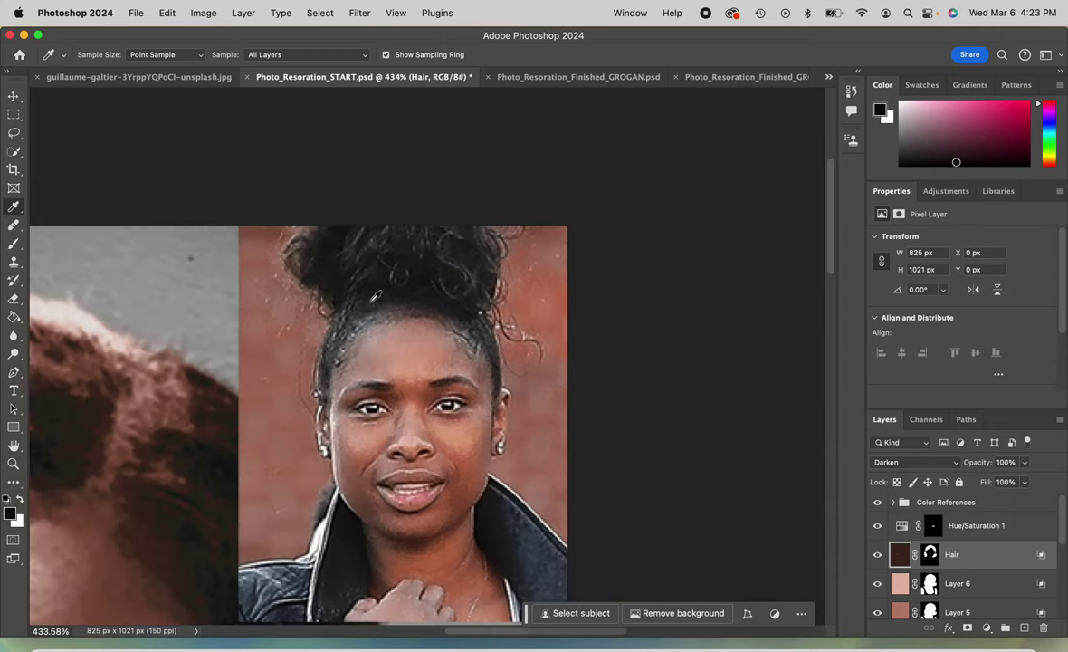
left_click(409, 306)
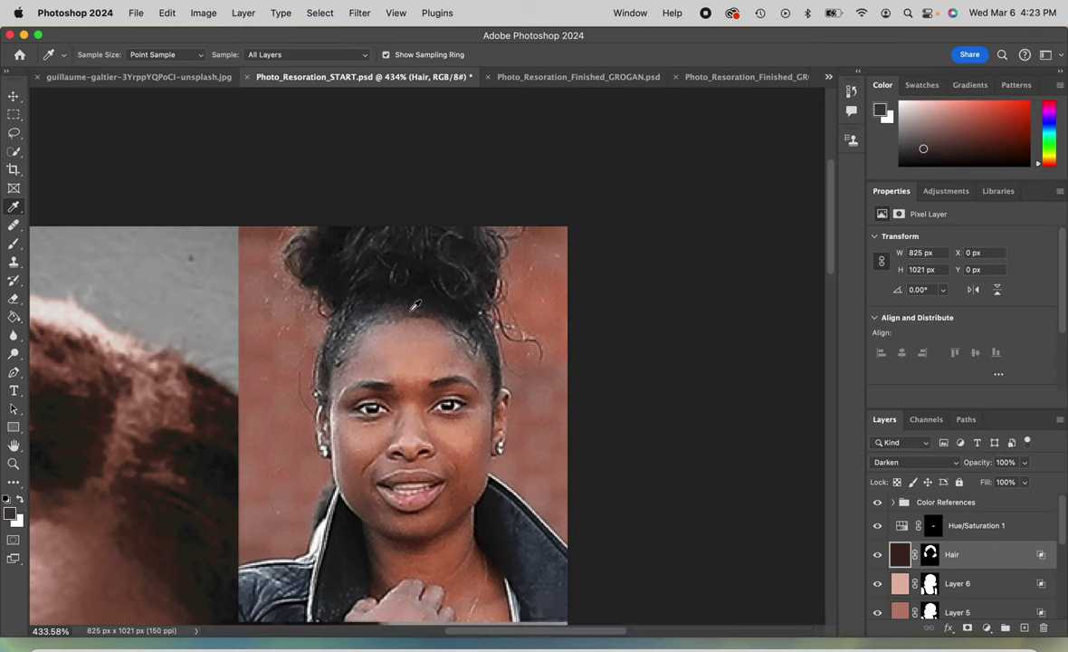
left_click(498, 366)
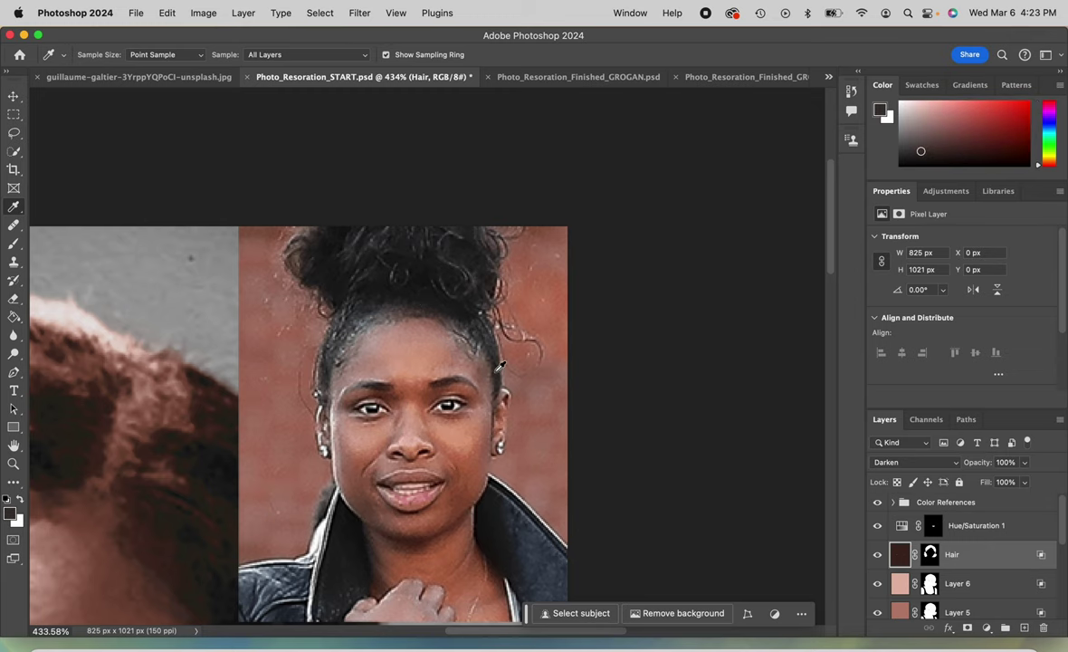
left_click(498, 367)
Hide the Color References group and fill the Hair layer with the sampled dark charcoal
scroll(487, 332, "down", 8)
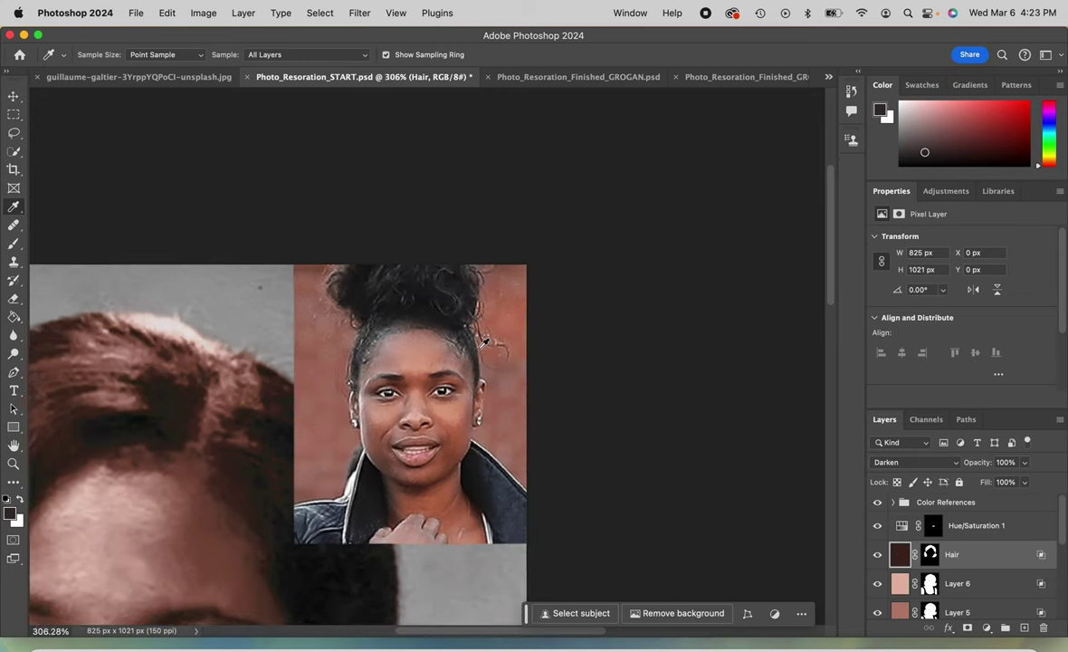
scroll(477, 354, "up", 1)
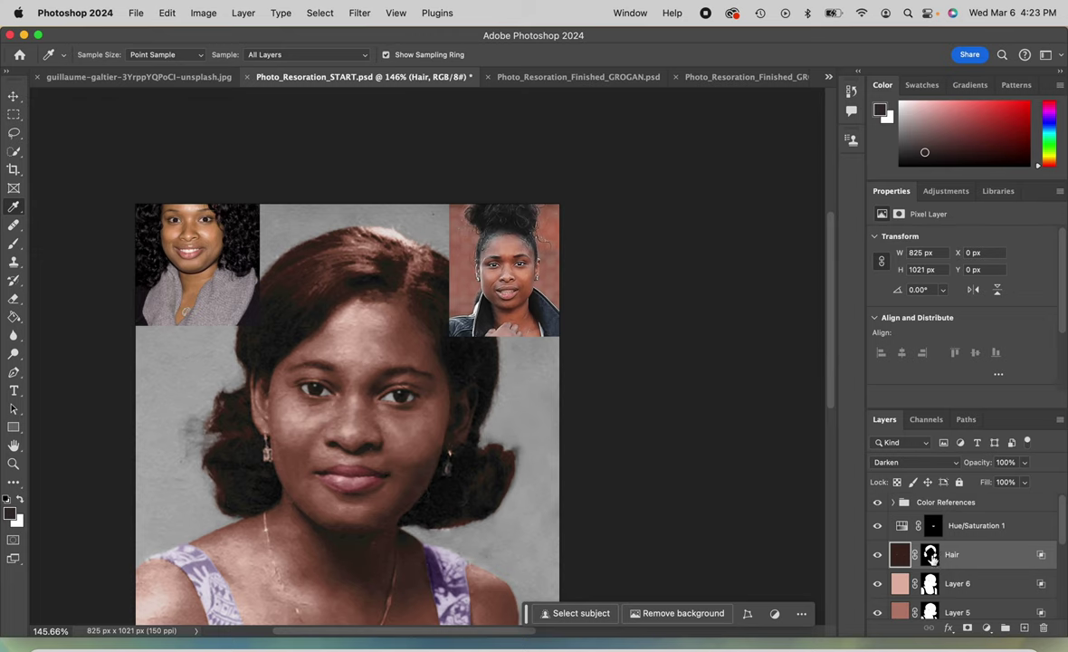
key("super+comma")
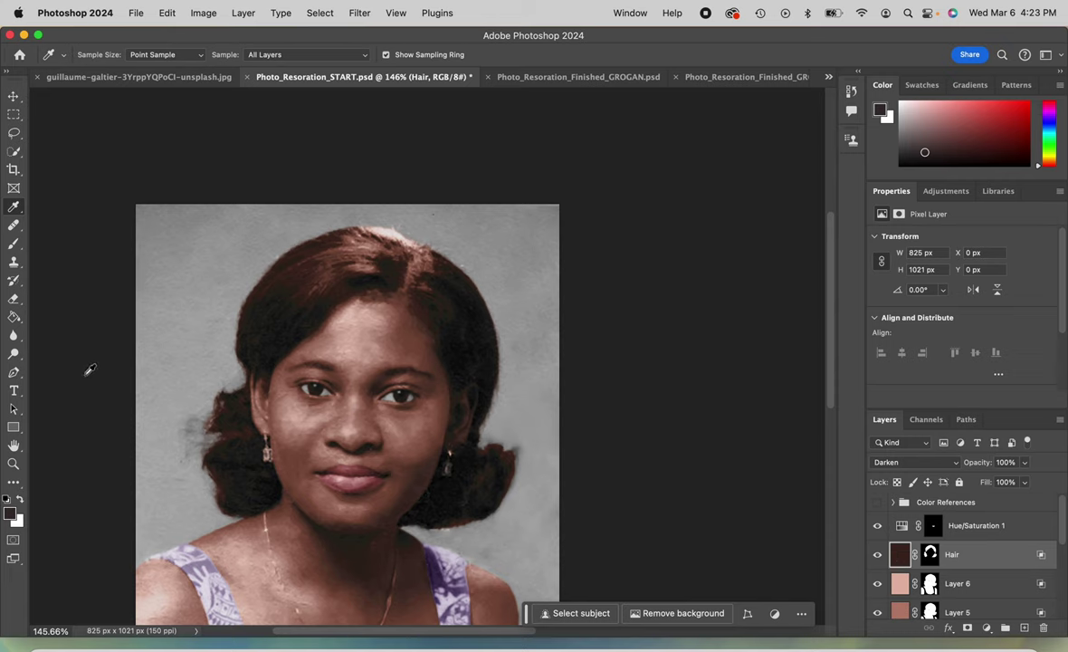
key("g")
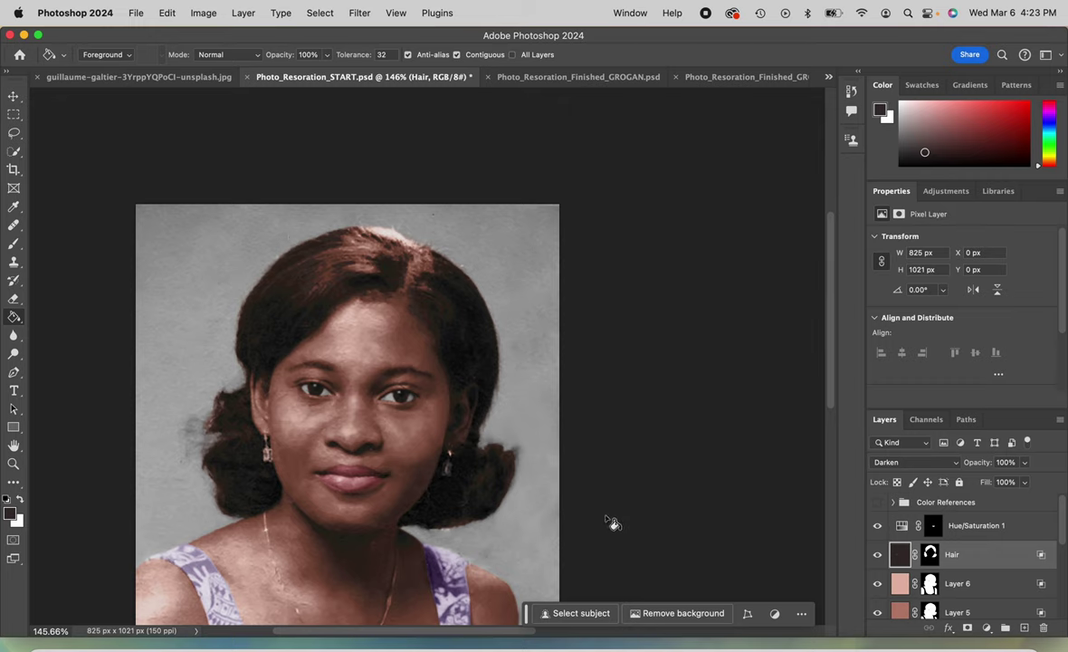
Try the Soft Light blend mode on the Hair layer, testing lower opacities such as 50% and returning to 100%
left_click(913, 463)
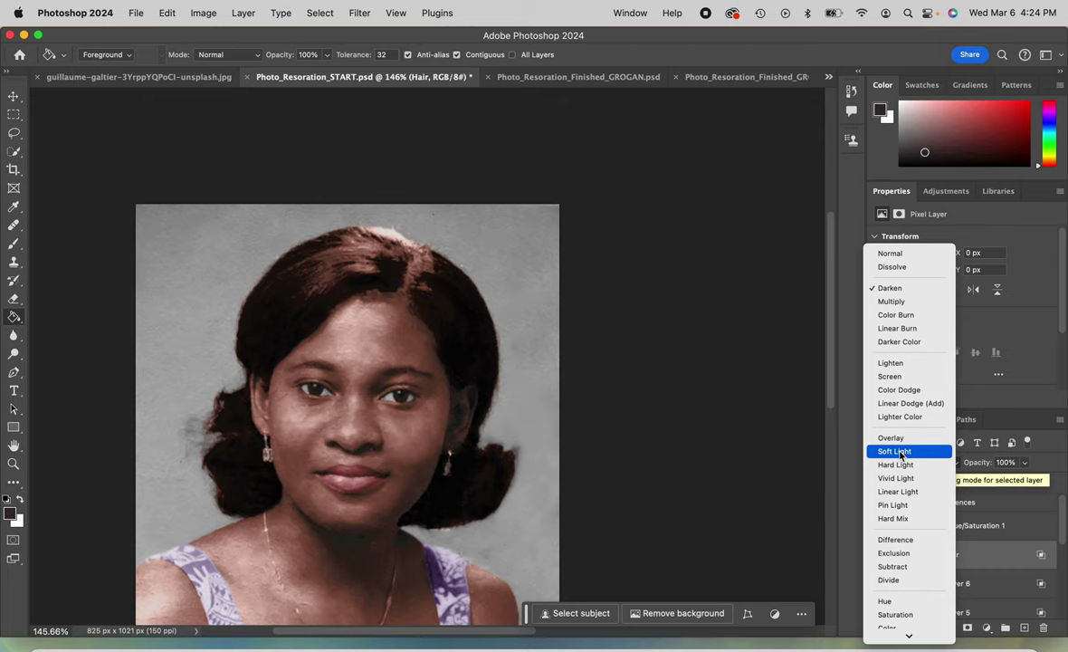
left_click(897, 451)
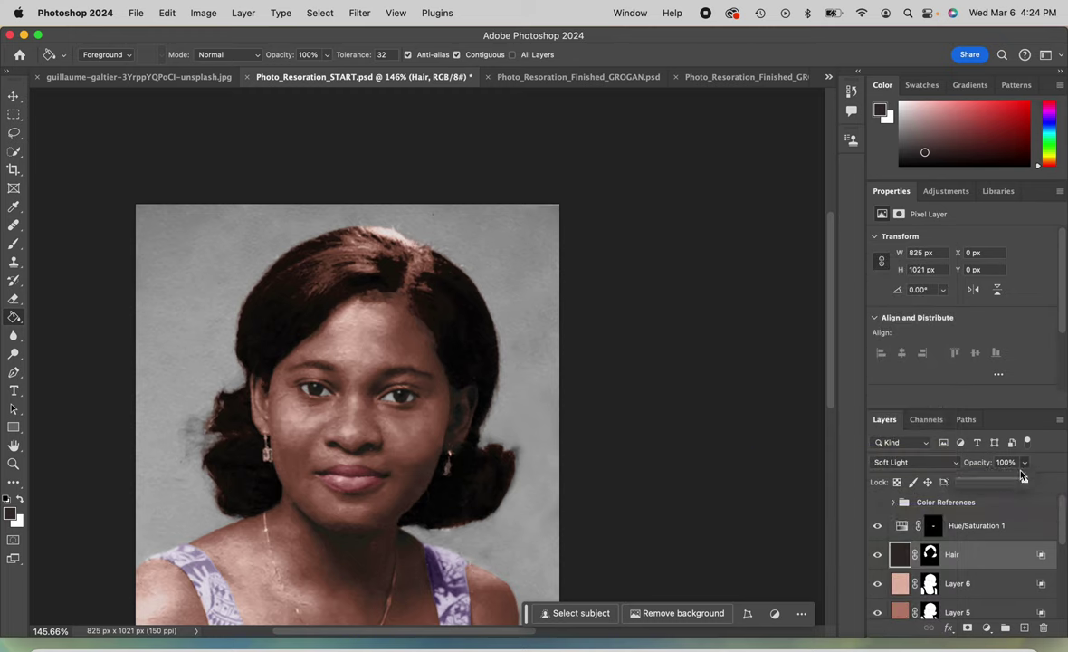
mouse_move(1028, 484)
left_mouse_down()
mouse_move(989, 479)
mouse_move(1049, 484)
left_mouse_up()
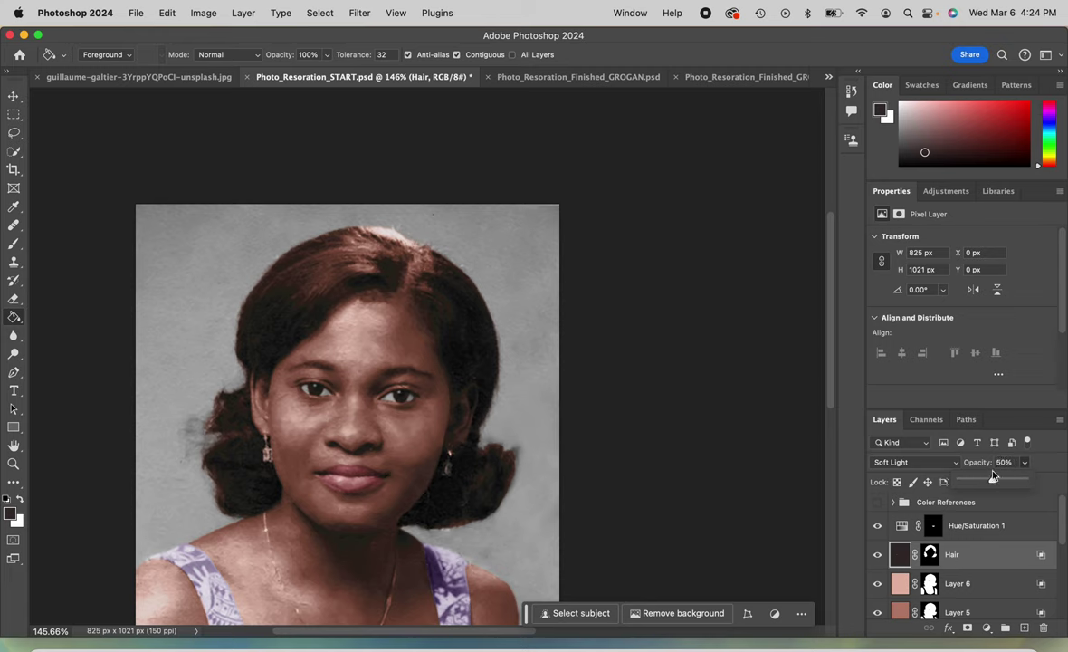
left_click_drag(983, 485, 964, 483)
left_click_drag(988, 482, 1044, 482)
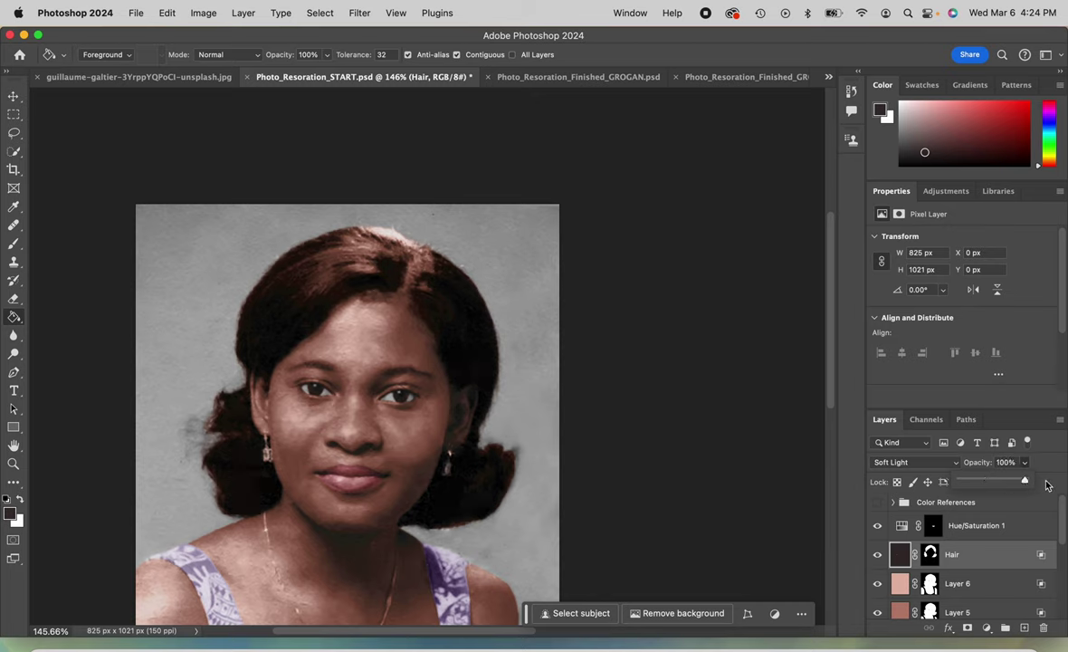
Preview other blend modes for the Hair layer and set it to Saturation, checking the effect on the whole portrait
left_click(939, 463)
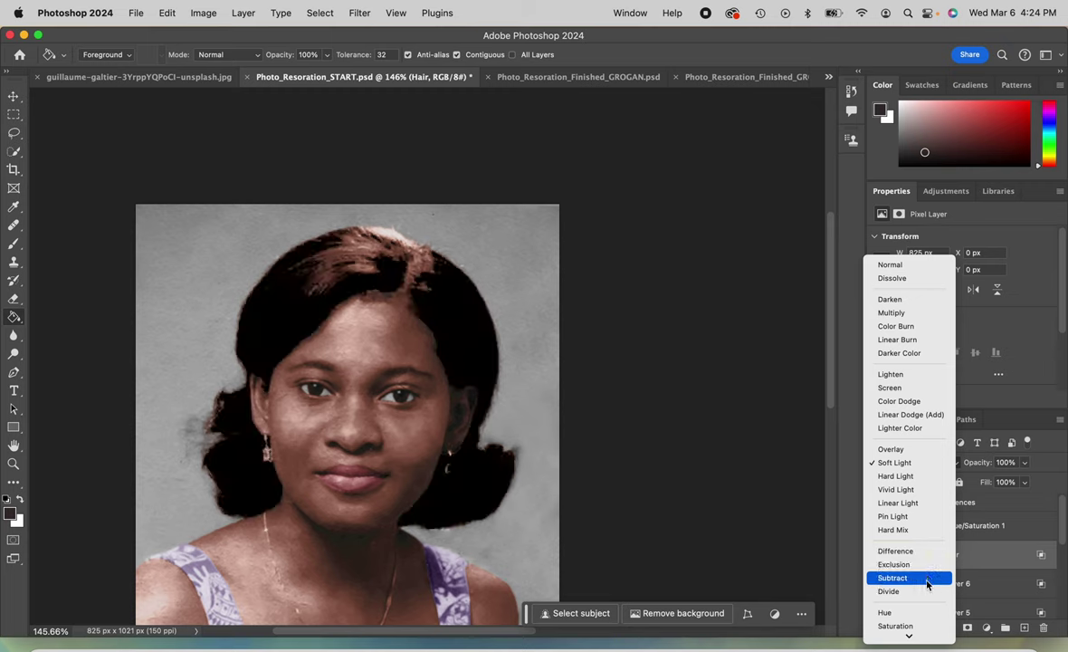
scroll(914, 588, "down", 1)
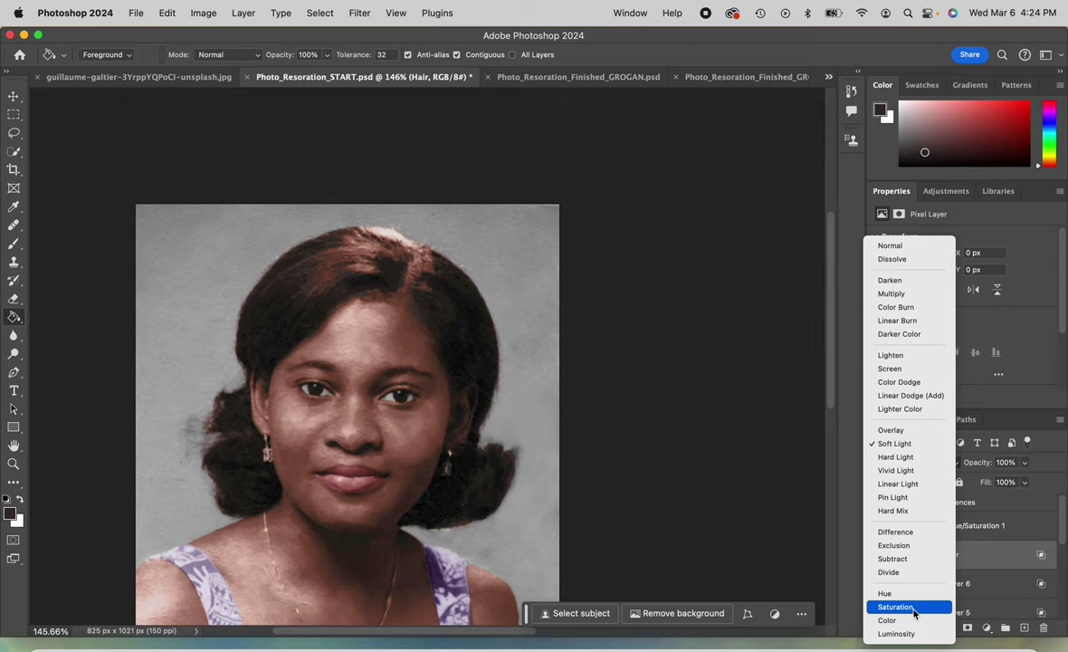
left_click(915, 606)
scroll(565, 421, "down", 2)
scroll(566, 422, "up", 4)
scroll(565, 422, "down", 2)
scroll(567, 424, "down", 2)
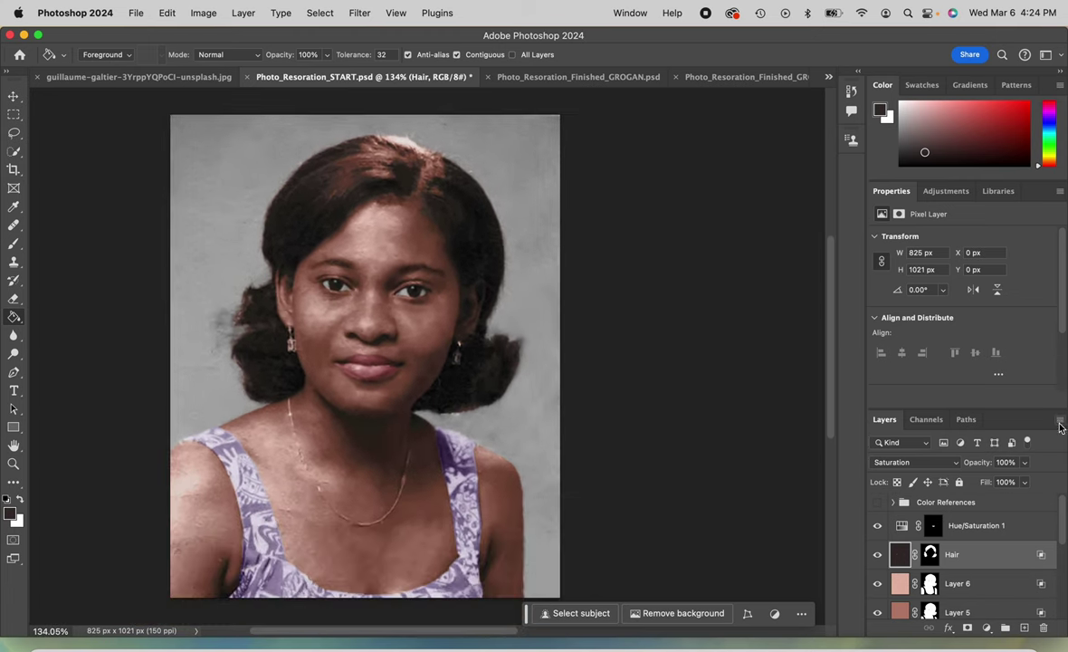
Try Soft Light at 25% opacity on the Hair layer, and undo both changes to go back to Saturation
left_click(957, 462)
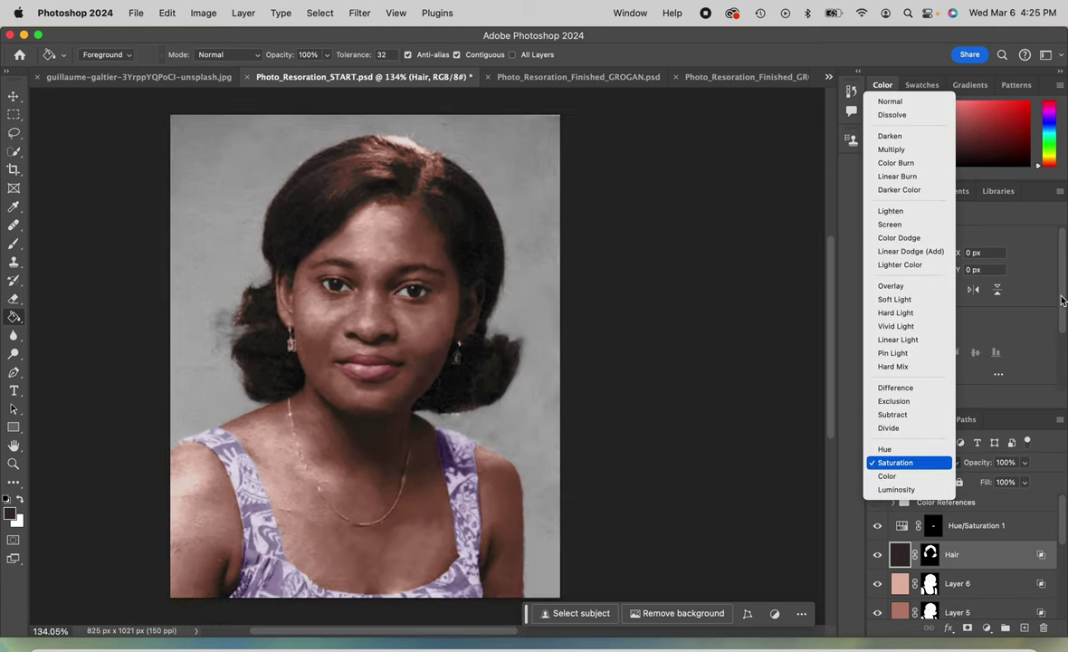
left_click(941, 300)
left_click(1026, 463)
left_click_drag(1024, 483, 977, 482)
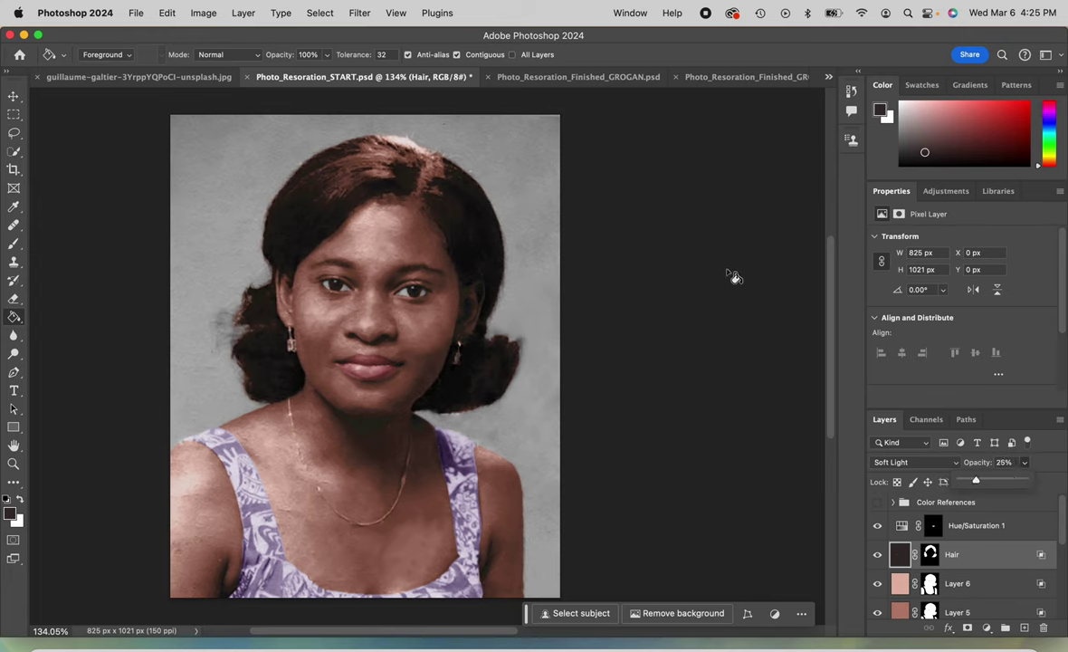
key("super+z")
key("super+z")
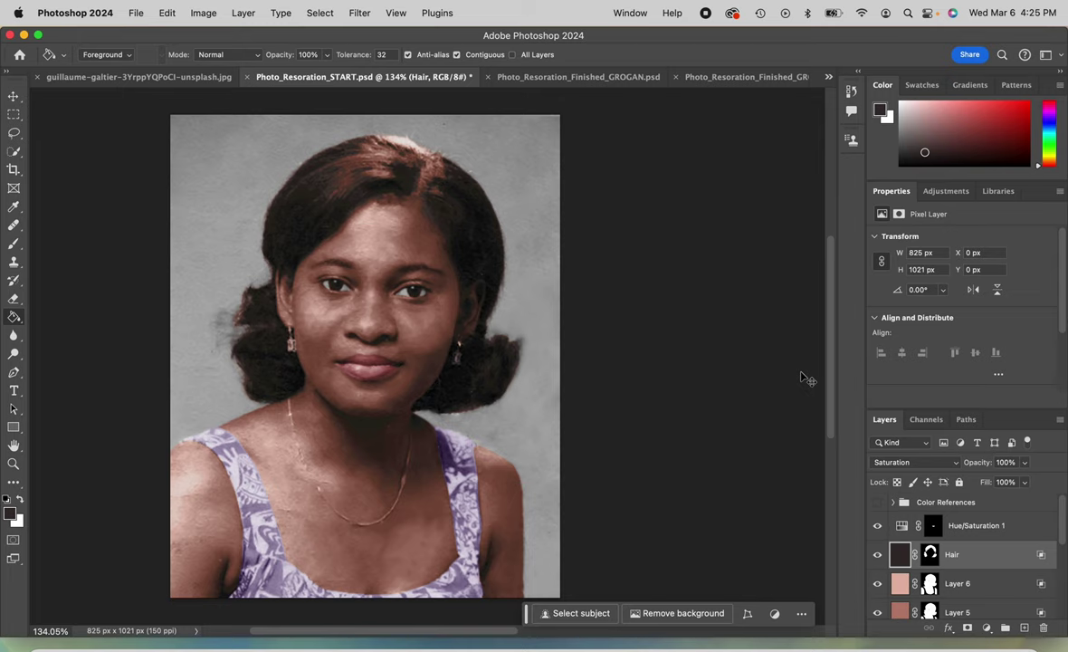
Redo the Soft Light blend mode and 25% opacity on the Hair layer, and check the hair against the whole portrait
key("super+shift+z")
key("super+shift+z")
scroll(447, 349, "up", 5)
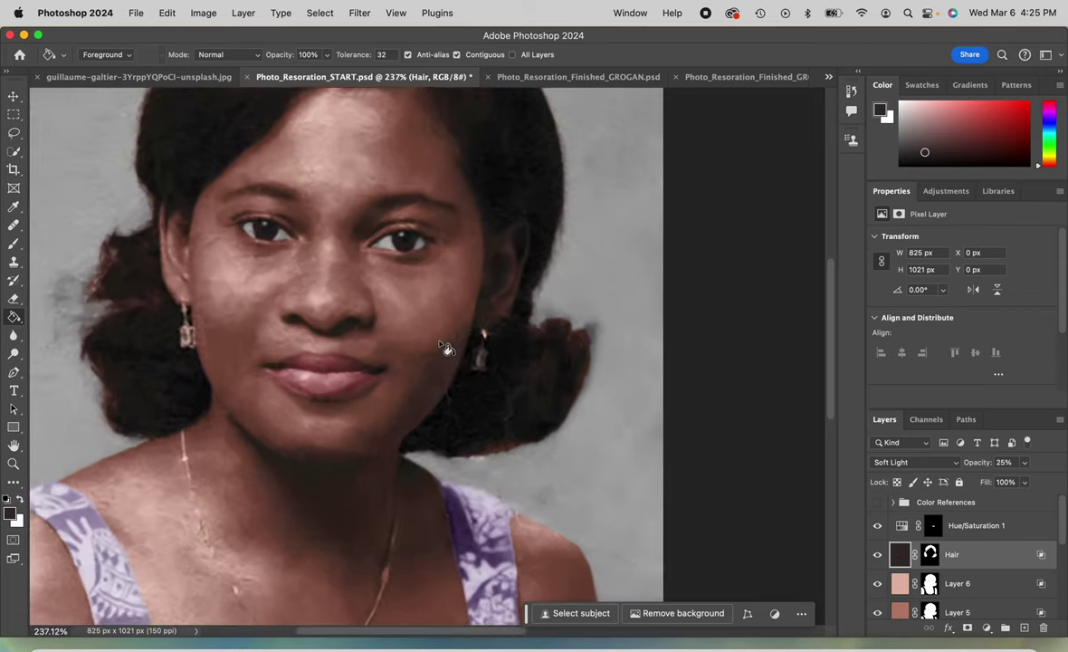
scroll(446, 349, "down", 1)
scroll(446, 349, "down", 5)
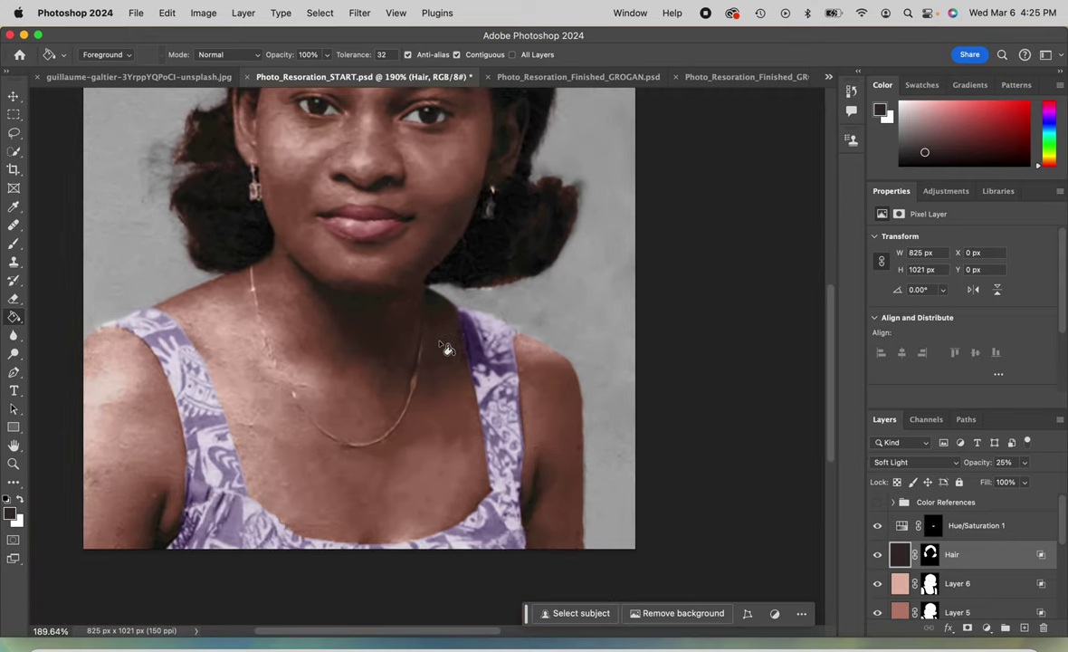
scroll(446, 348, "up", 3)
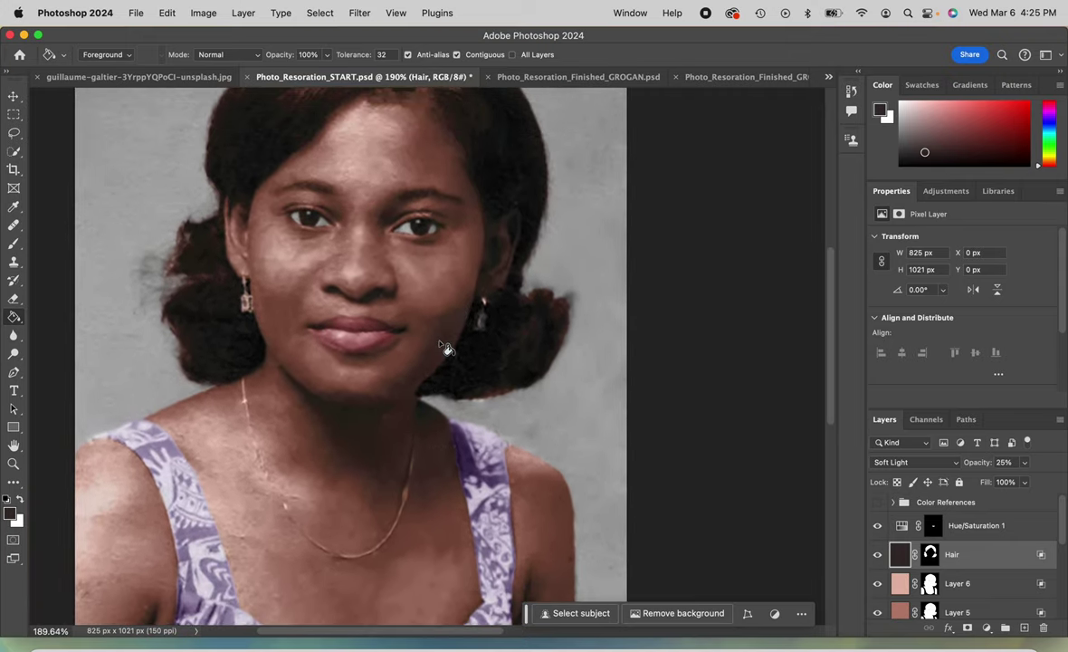
scroll(446, 349, "up", 5)
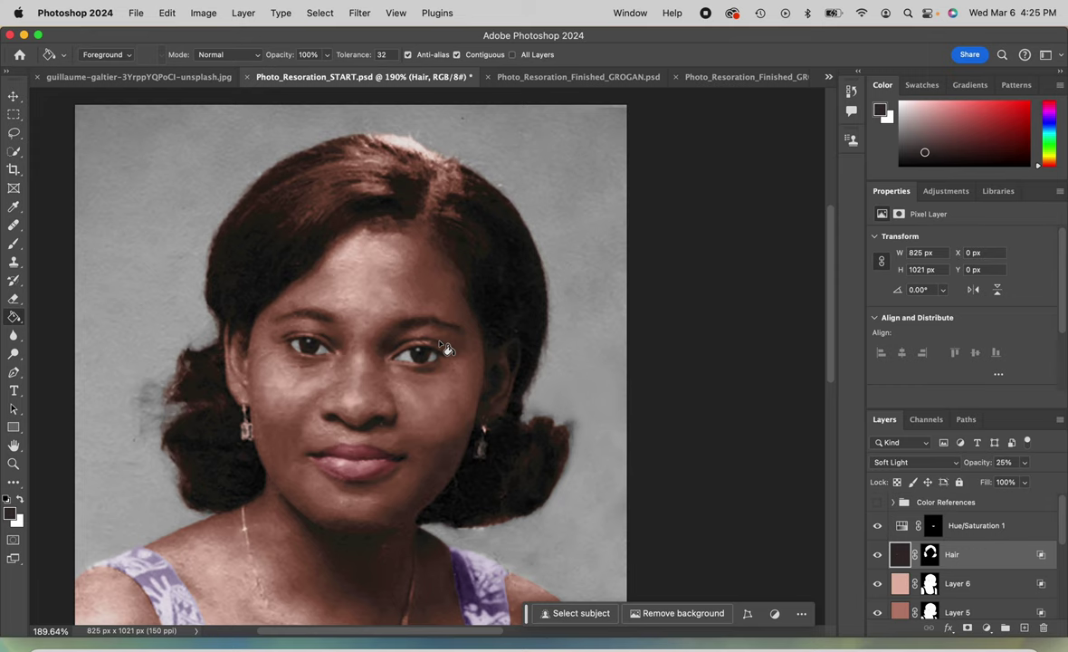
scroll(446, 349, "down", 4)
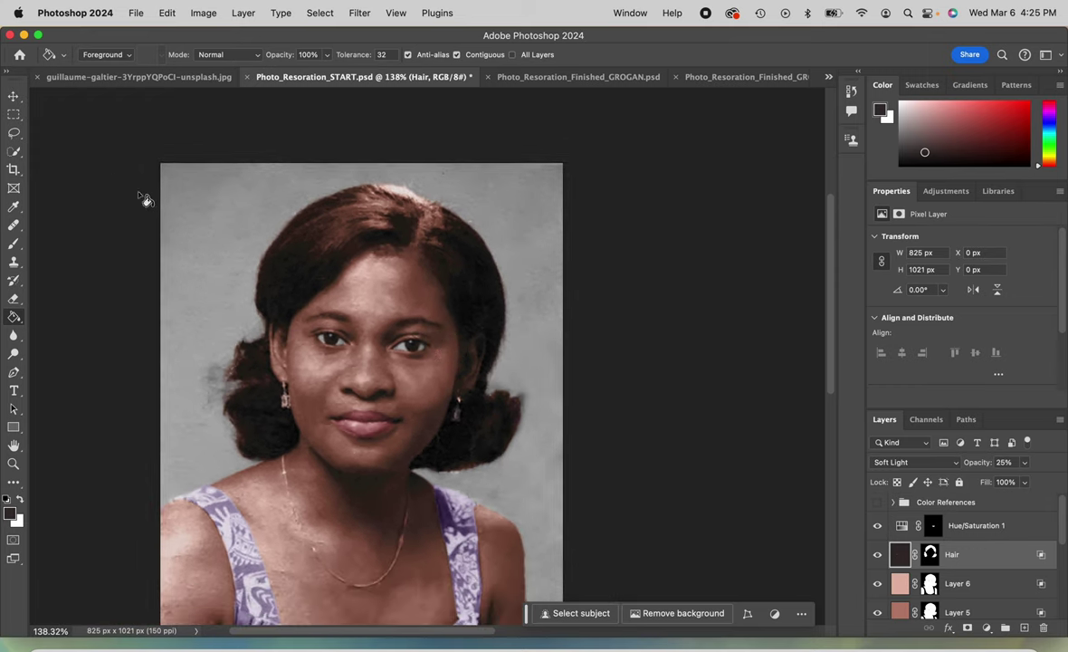
Add a new empty layer for the background color and place it between Layer 7 and Black & White 1
scroll(959, 570, "down", 3)
scroll(959, 570, "up", 2)
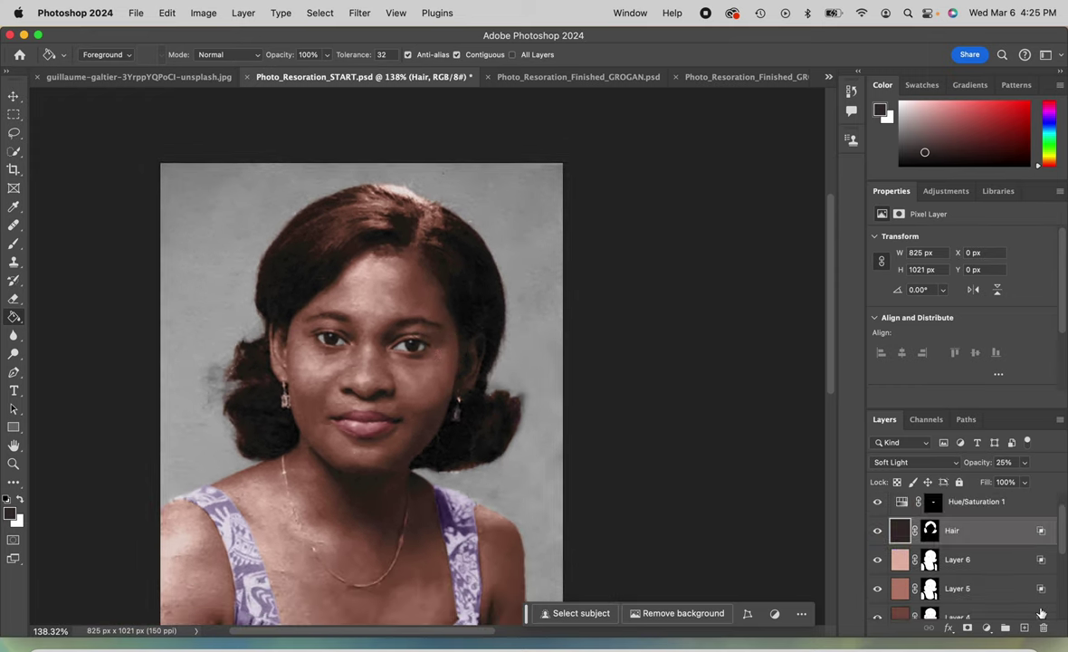
scroll(932, 570, "up", 1)
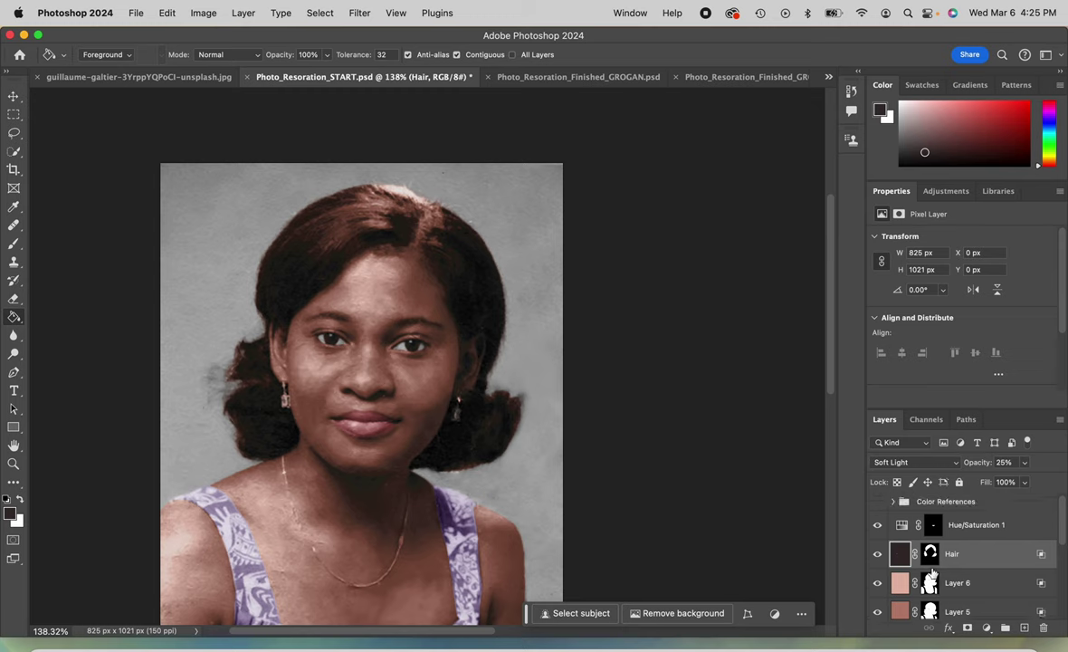
scroll(900, 553, "down", 5)
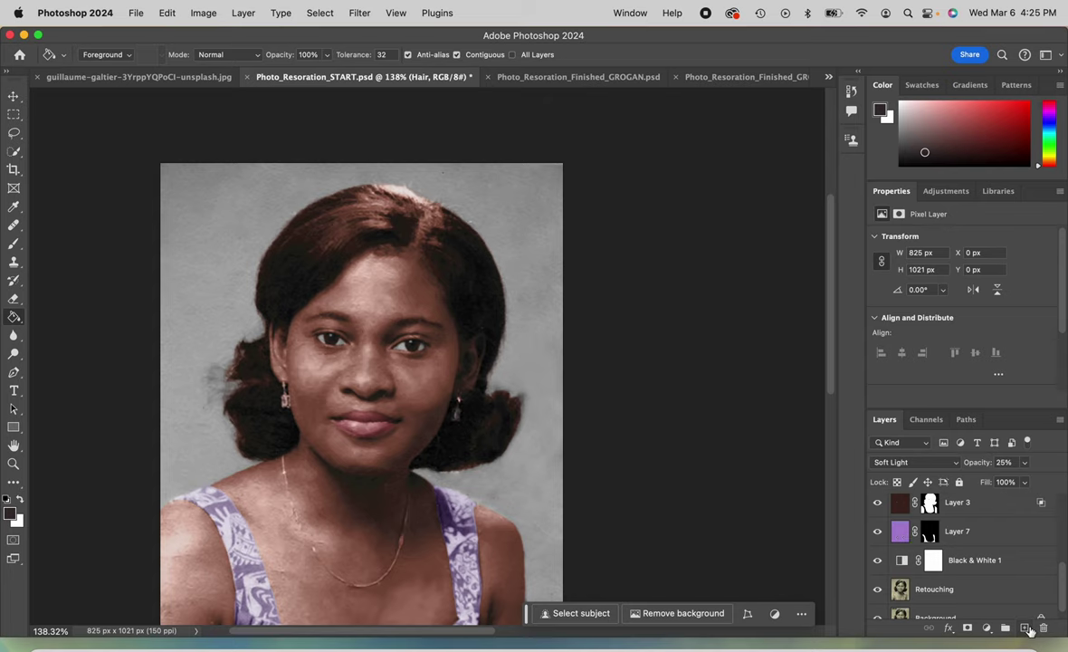
left_click(1027, 628)
left_click_drag(905, 525, 908, 557)
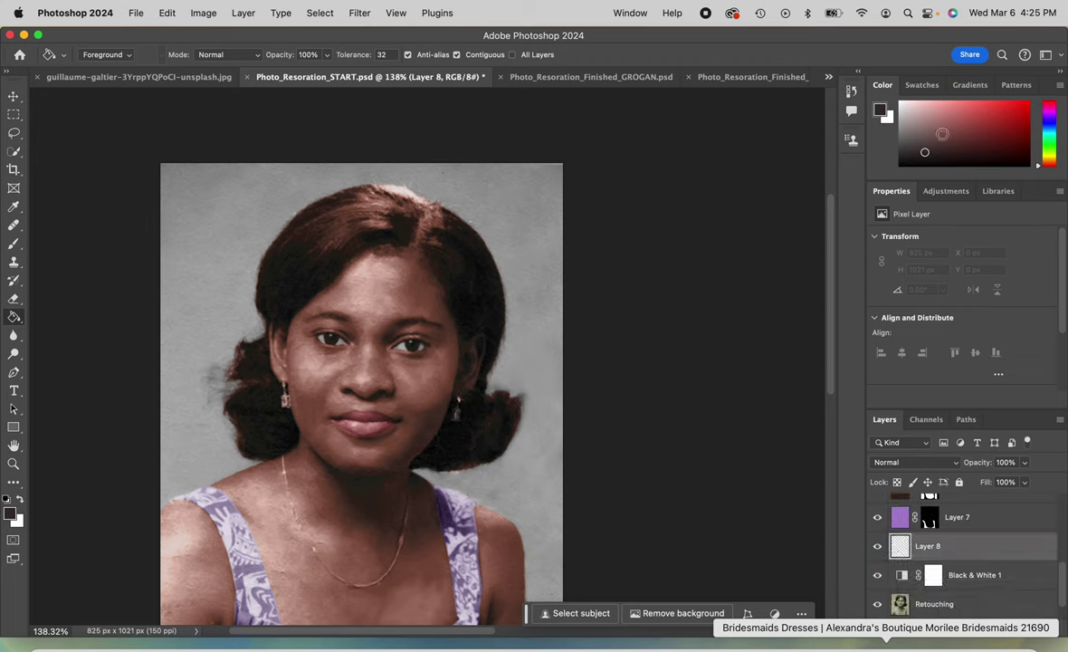
Fill the new background layer with a muted gray-green and set its blend mode to Color Burn
left_click(1050, 143)
left_click(921, 124)
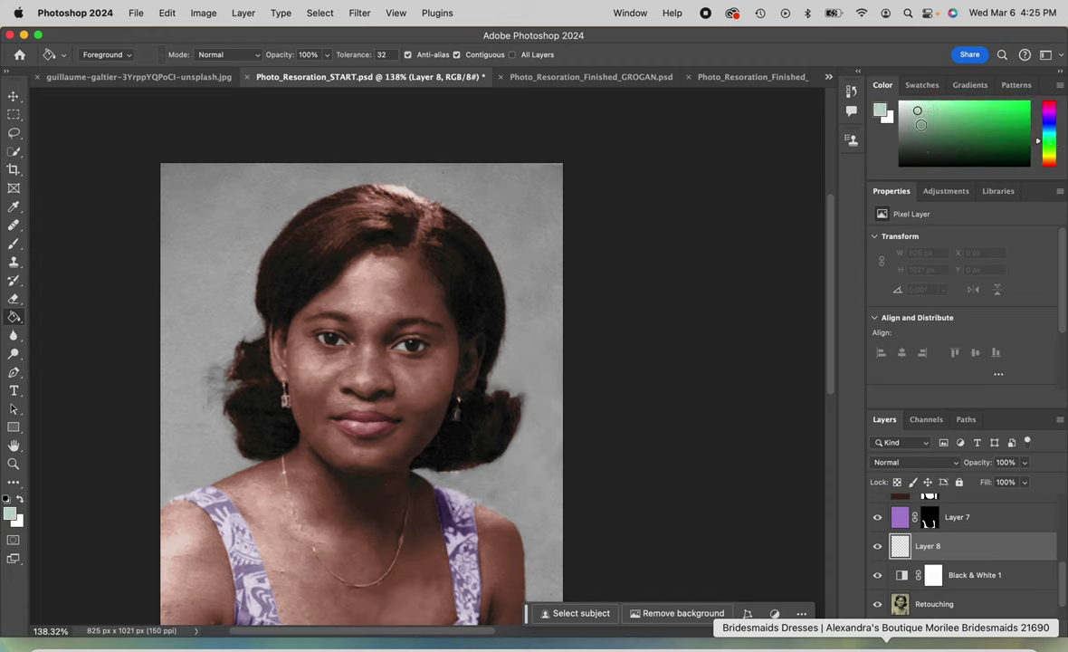
left_click_drag(915, 110, 912, 119)
left_click(229, 244)
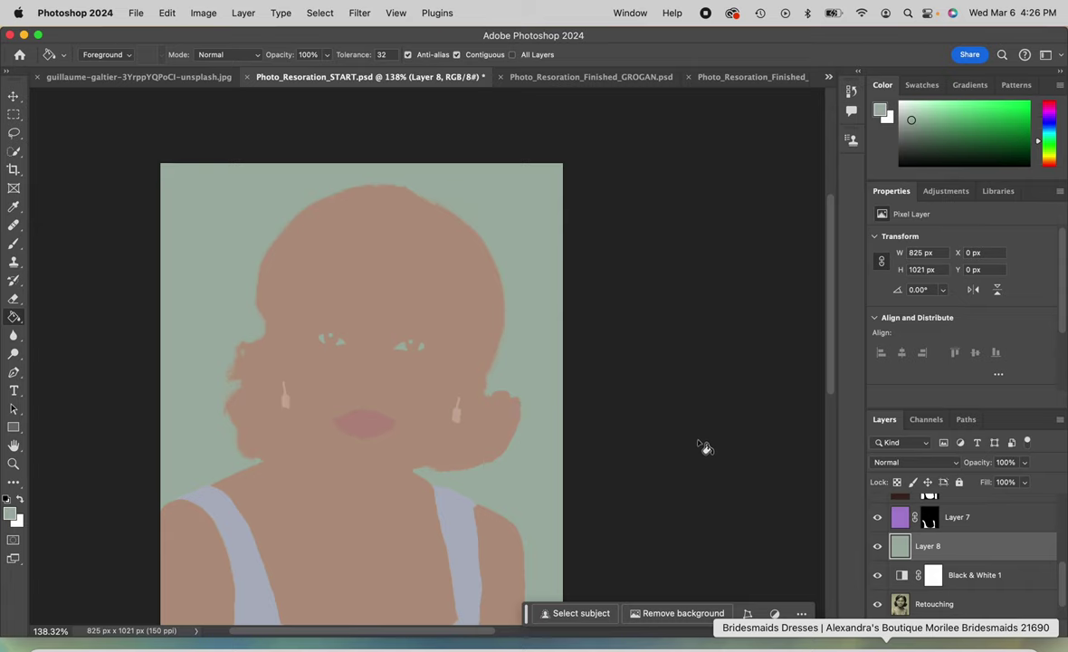
left_click(925, 465)
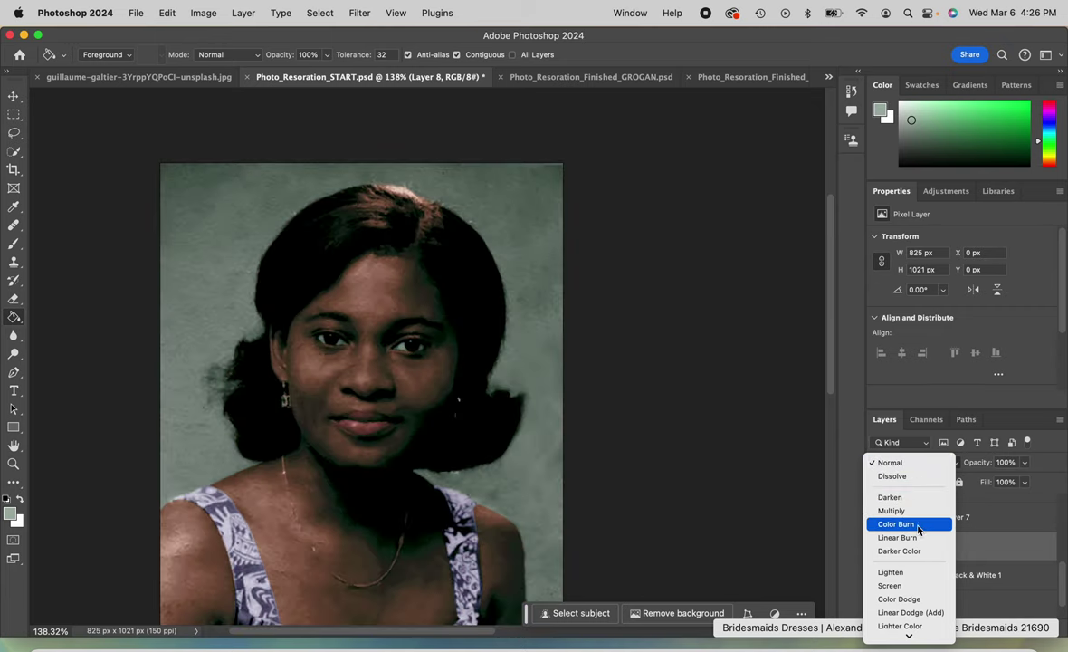
left_click(918, 531)
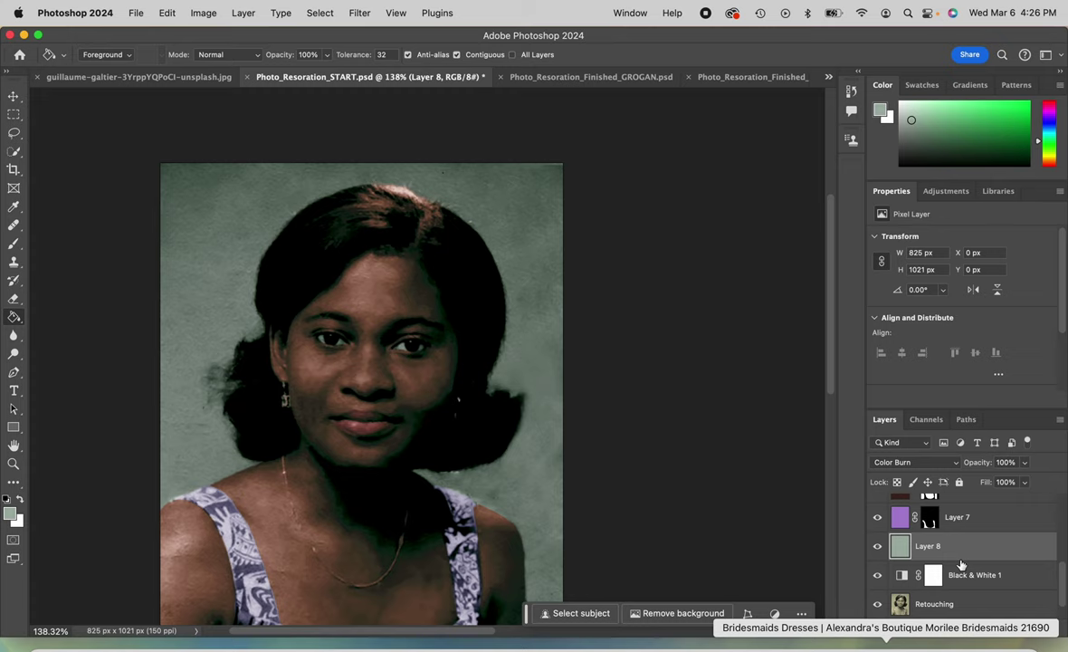
Copy Layer 3's mask onto the green Layer 8 and invert it so the color leaves the woman's skin and hair
scroll(931, 516, "up", 1)
left_click(930, 511)
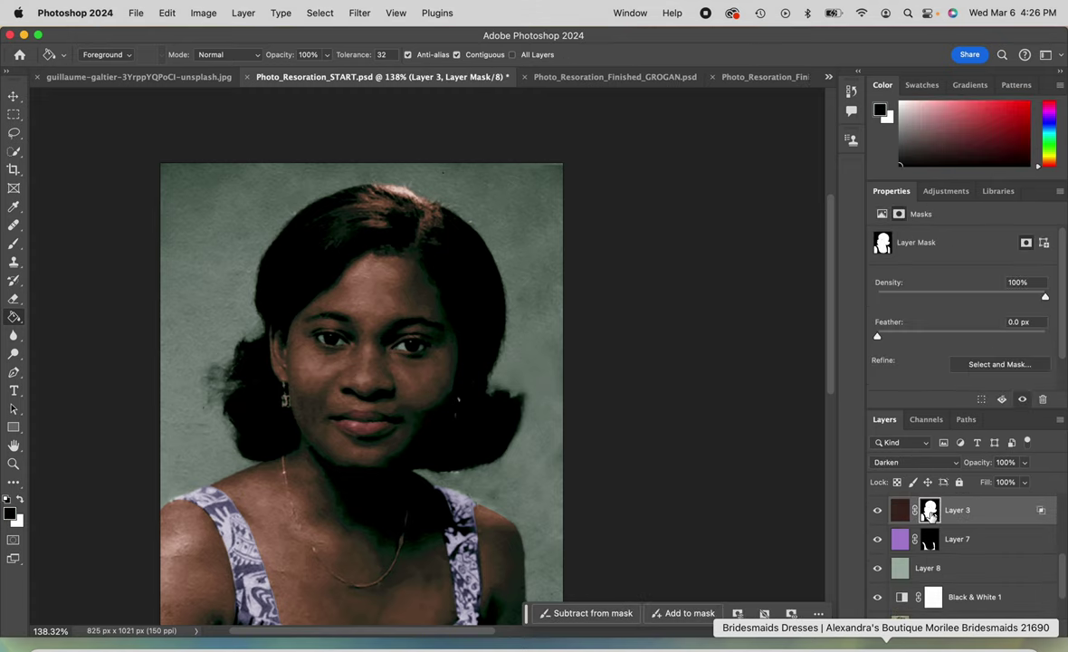
left_click_drag(930, 513, 931, 542)
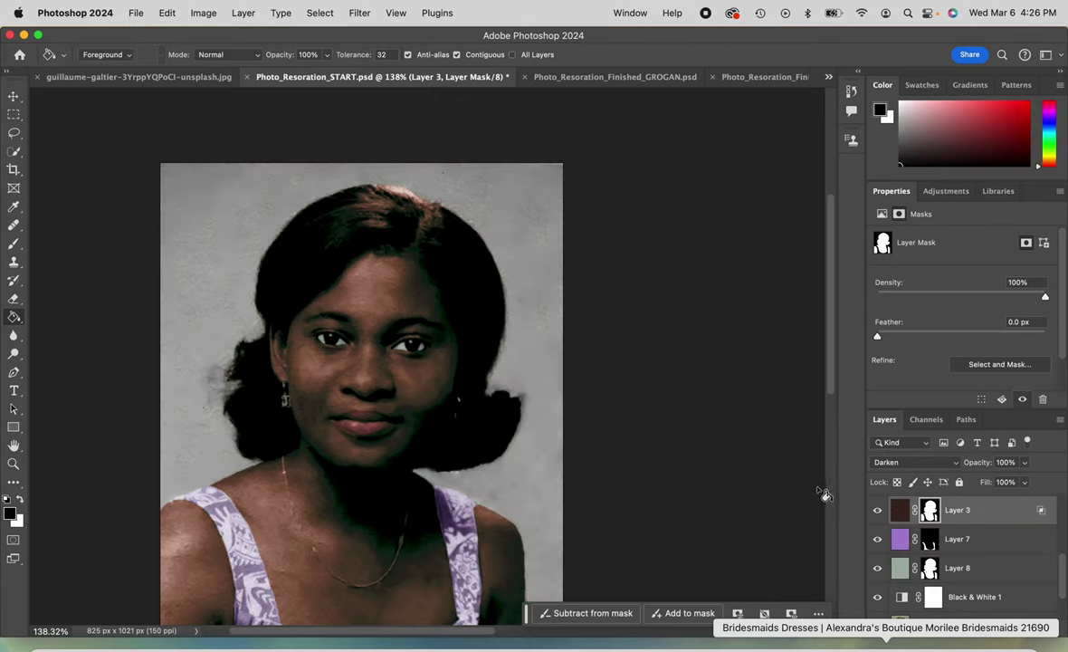
left_click(933, 569)
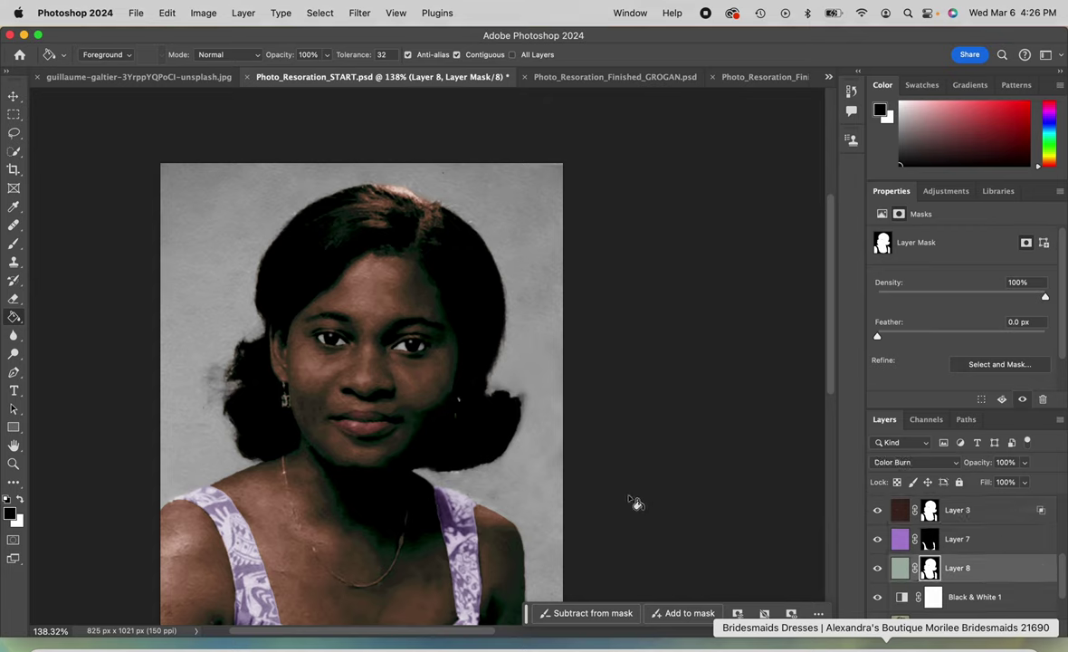
key("ctrl+i")
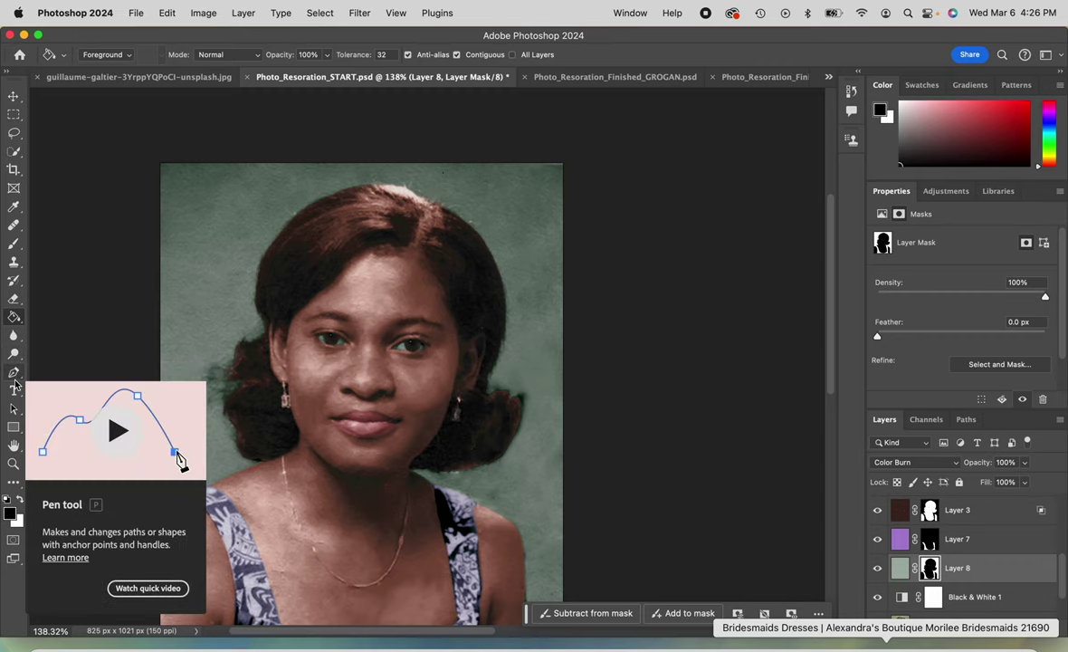
Paint black on Layer 8's mask with the 150 px Brush to remove the green tint from both dress straps
left_click(14, 242)
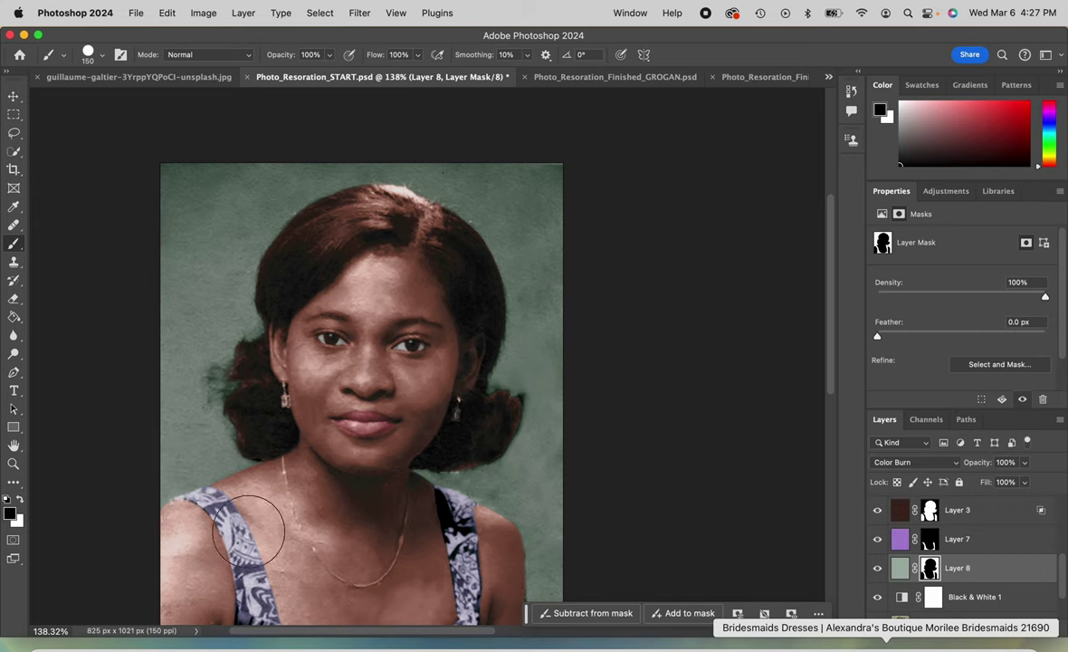
mouse_move(221, 548)
left_mouse_down()
mouse_move(190, 532)
mouse_move(217, 519)
mouse_move(214, 529)
mouse_move(258, 563)
left_mouse_up()
mouse_move(435, 557)
left_mouse_down()
mouse_move(452, 598)
mouse_move(448, 502)
mouse_move(454, 523)
mouse_move(435, 493)
mouse_move(452, 536)
left_mouse_up()
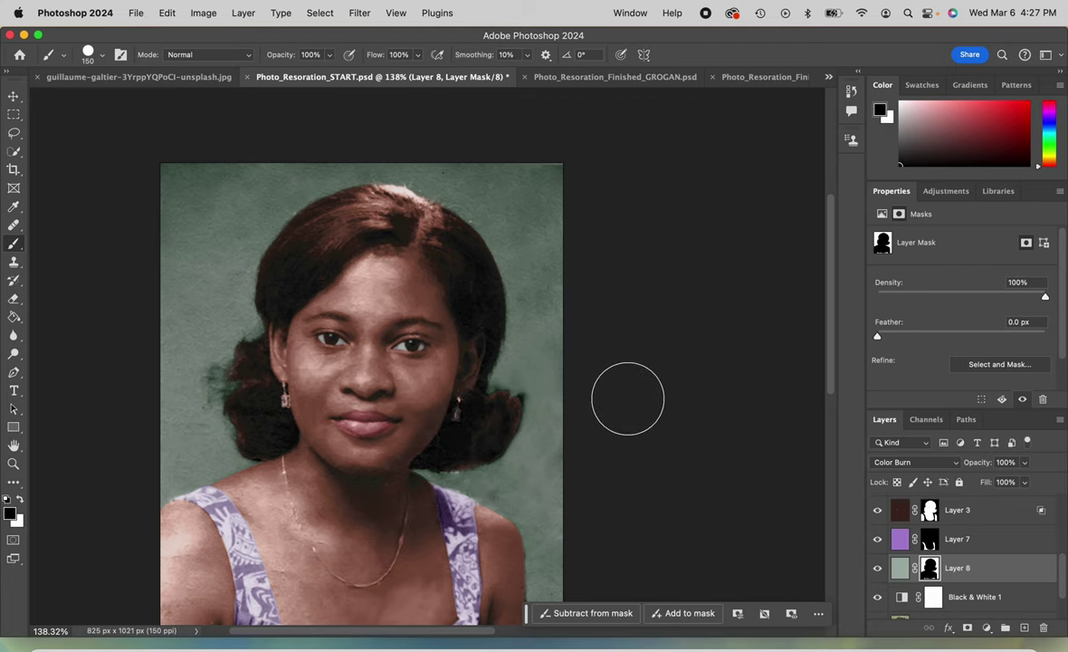
Check the green background and mask edges across the portrait, and soften the edge of the 150 px brush
scroll(648, 383, "down", 5)
scroll(648, 386, "up", 6)
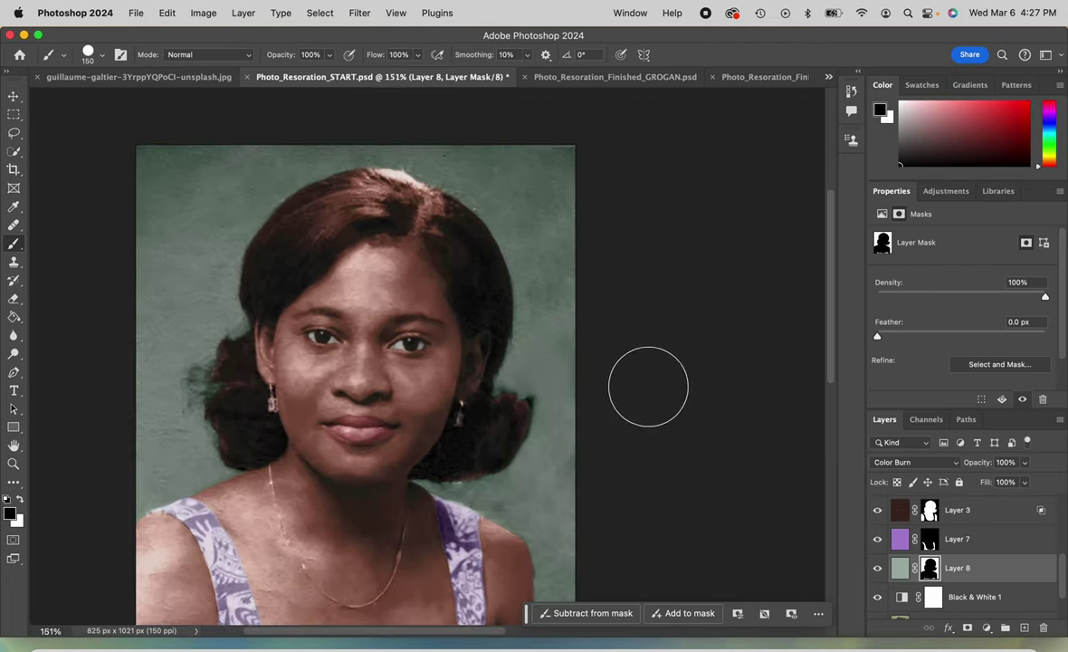
scroll(648, 387, "down", 3)
scroll(648, 387, "up", 3)
scroll(648, 387, "down", 3)
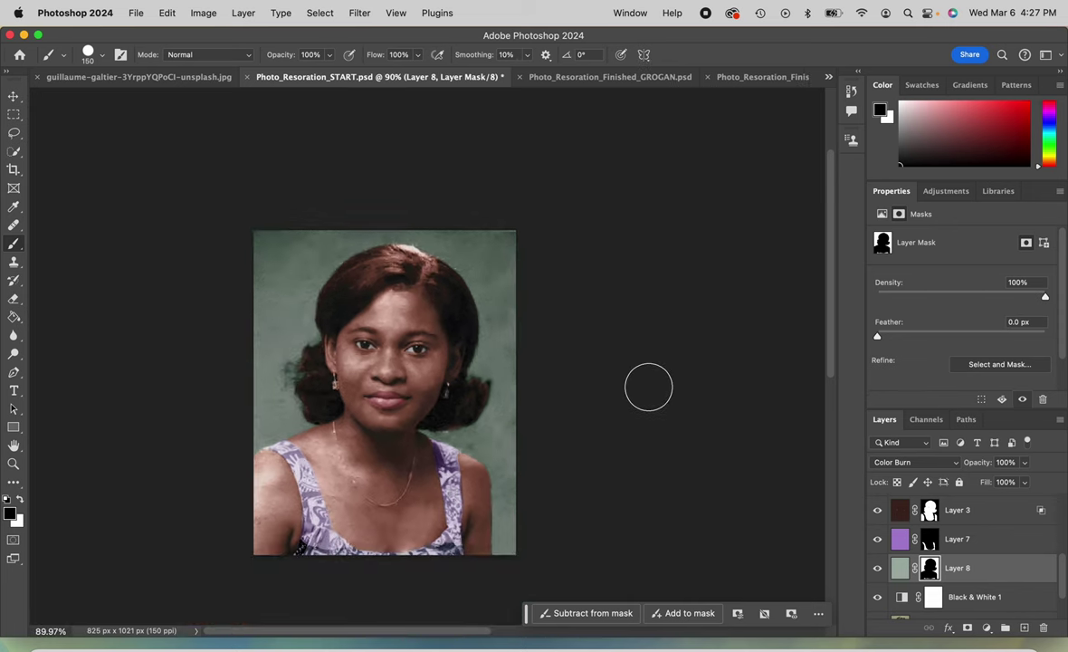
scroll(648, 387, "up", 2)
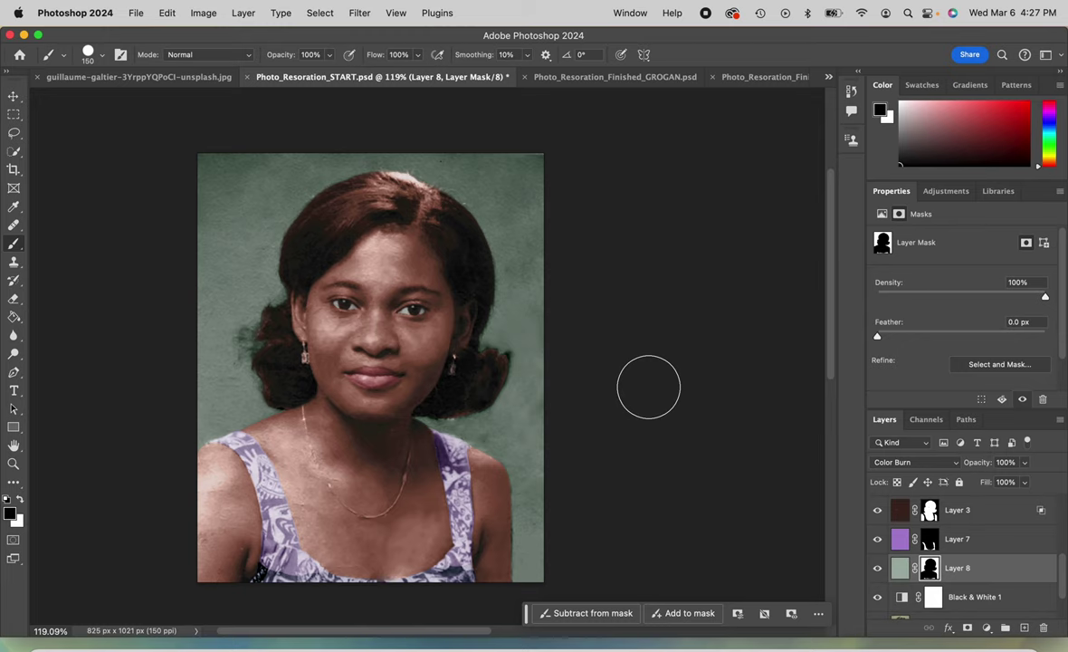
key("bracketleft")
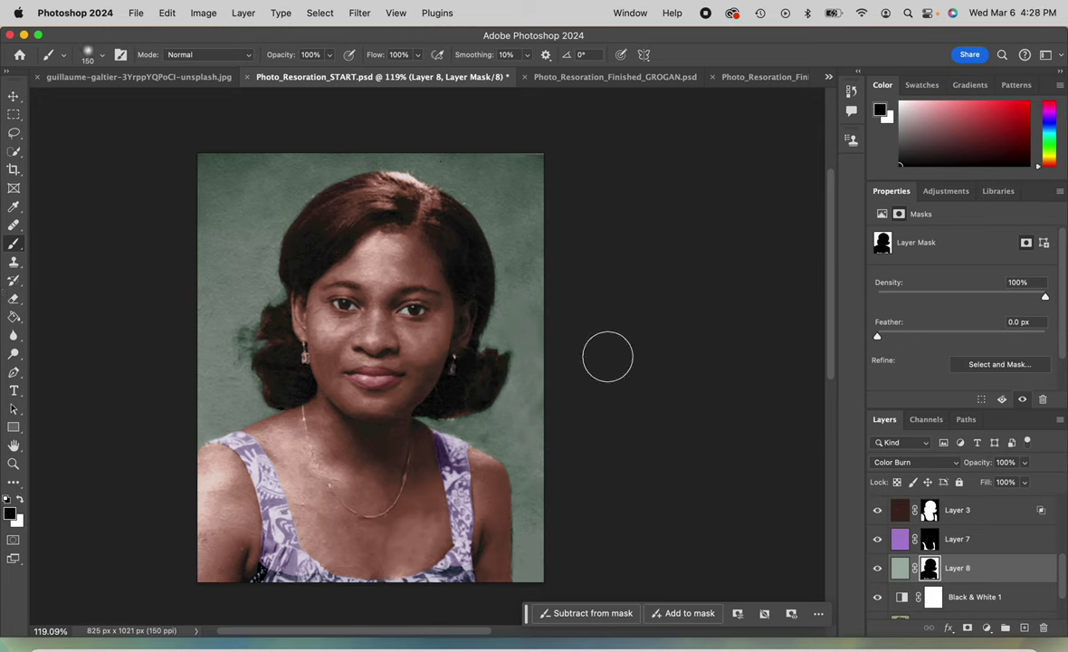